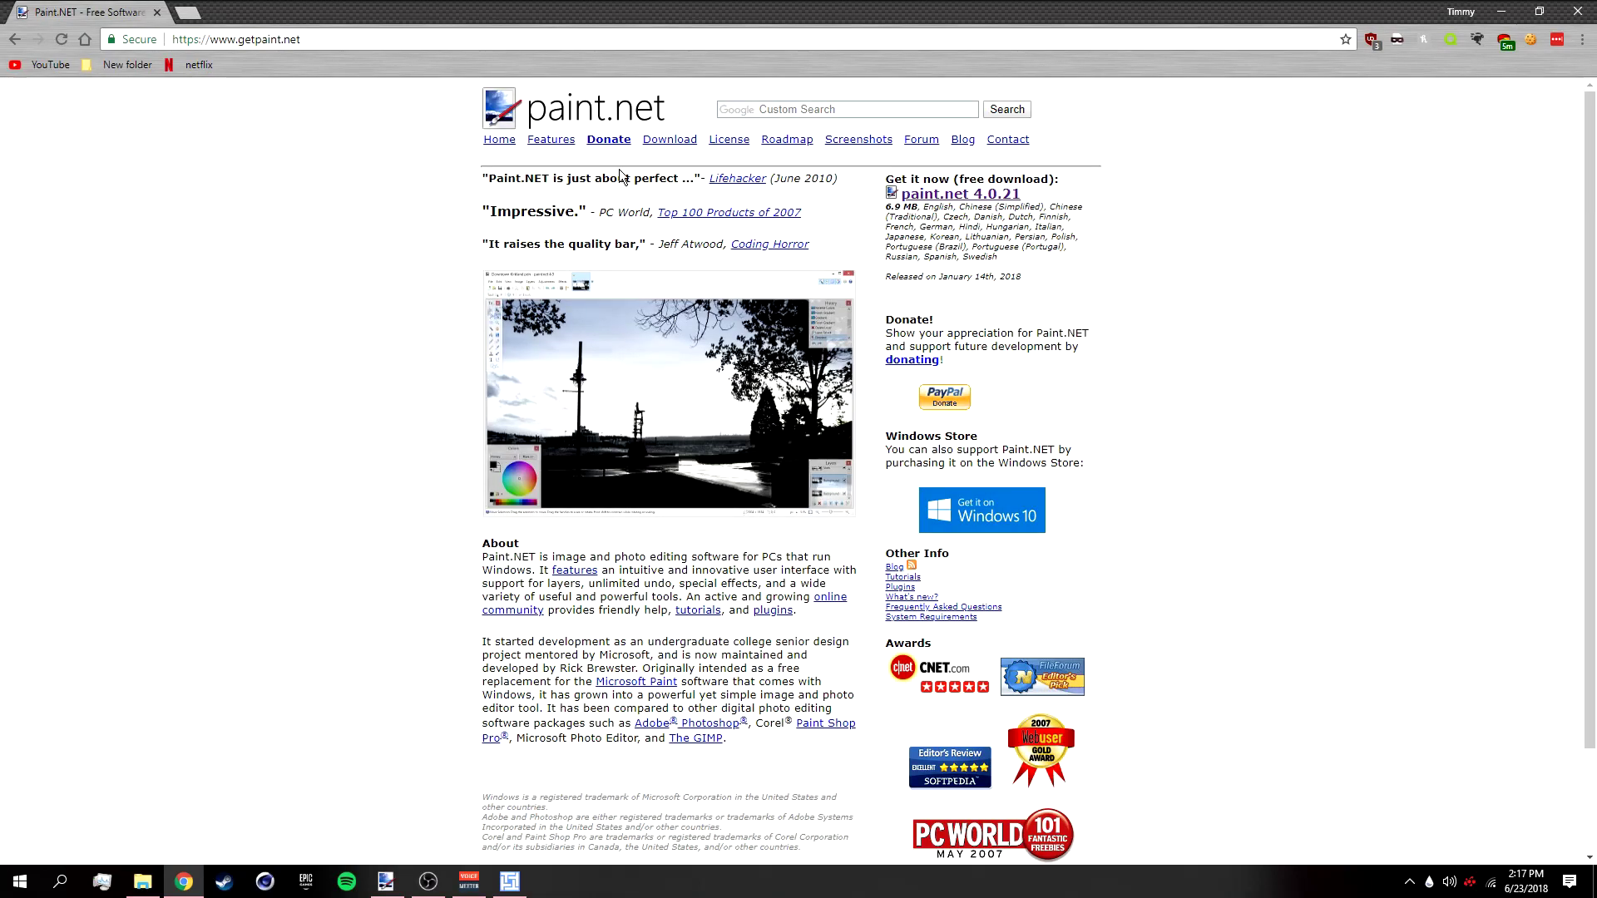
# - Follow the 'paint.net 4.0.21' link under 'Get it now' on getpaint.net
pyautogui.click(476, 38)
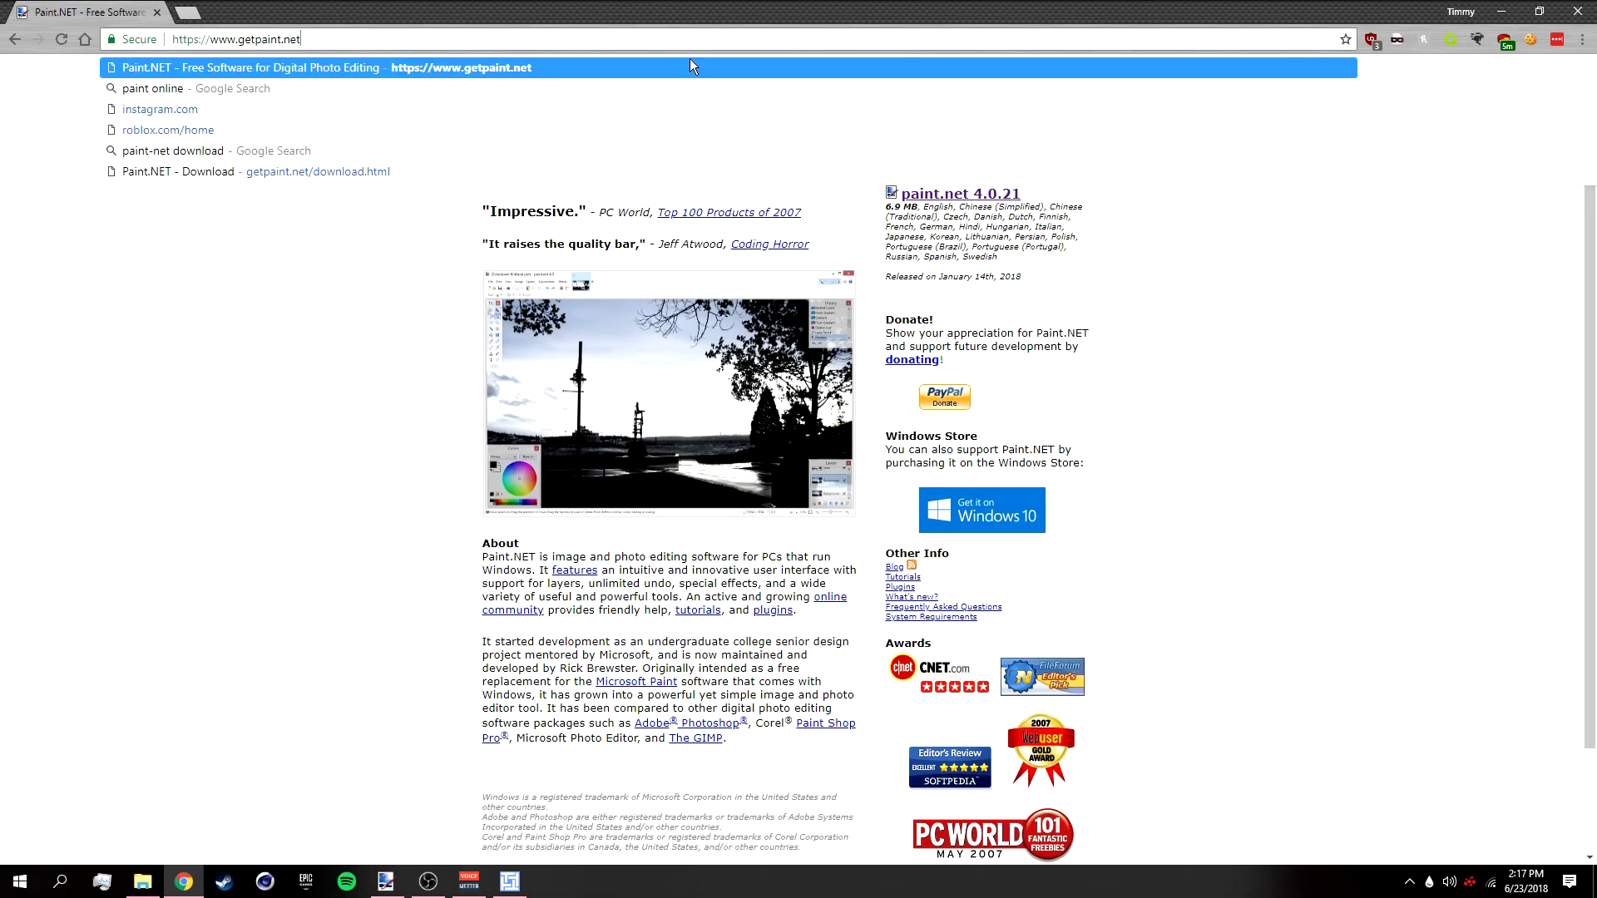
pyautogui.click(1169, 344)
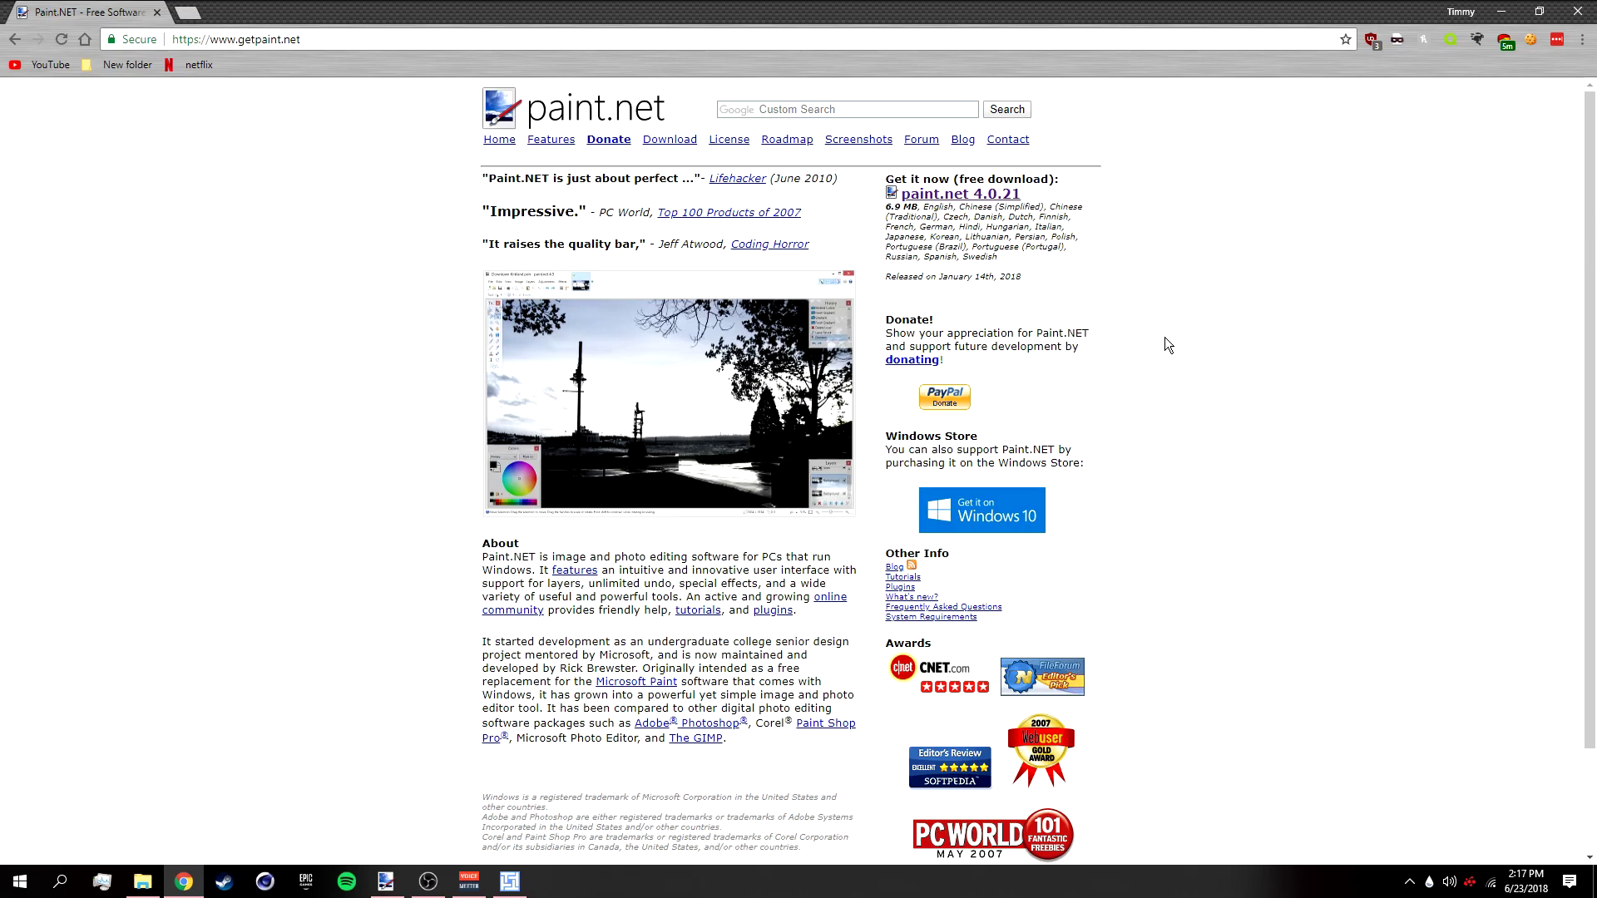
pyautogui.click(983, 204)
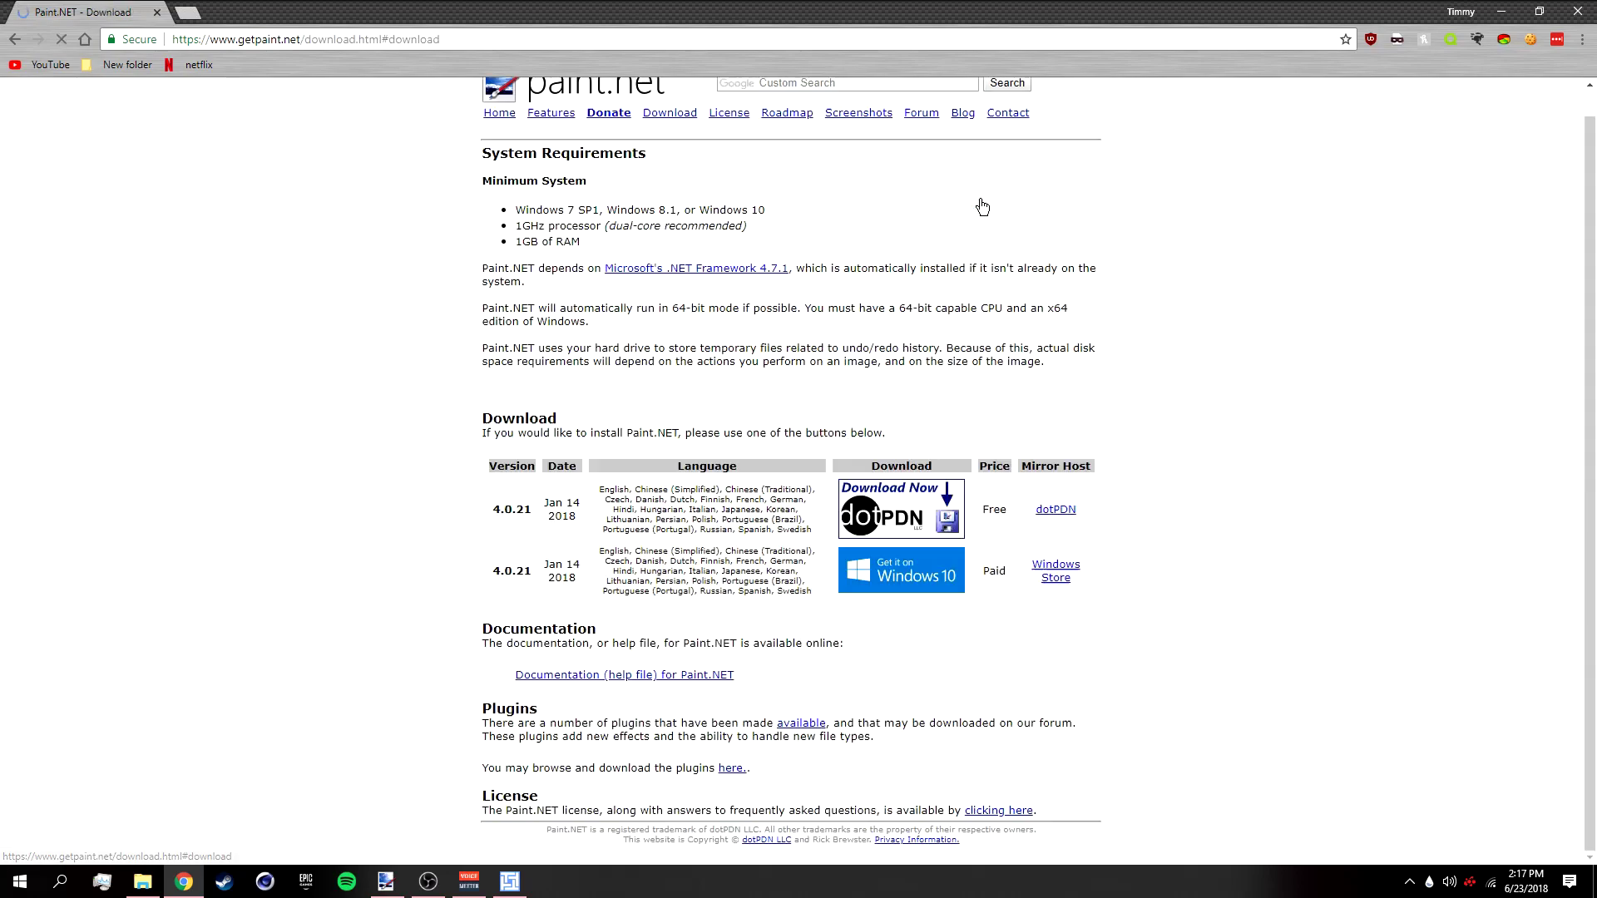
# - Choose Download Now on dotPDN, cancel the paint.net installer download, and dismiss the download shelf
pyautogui.click(930, 499)
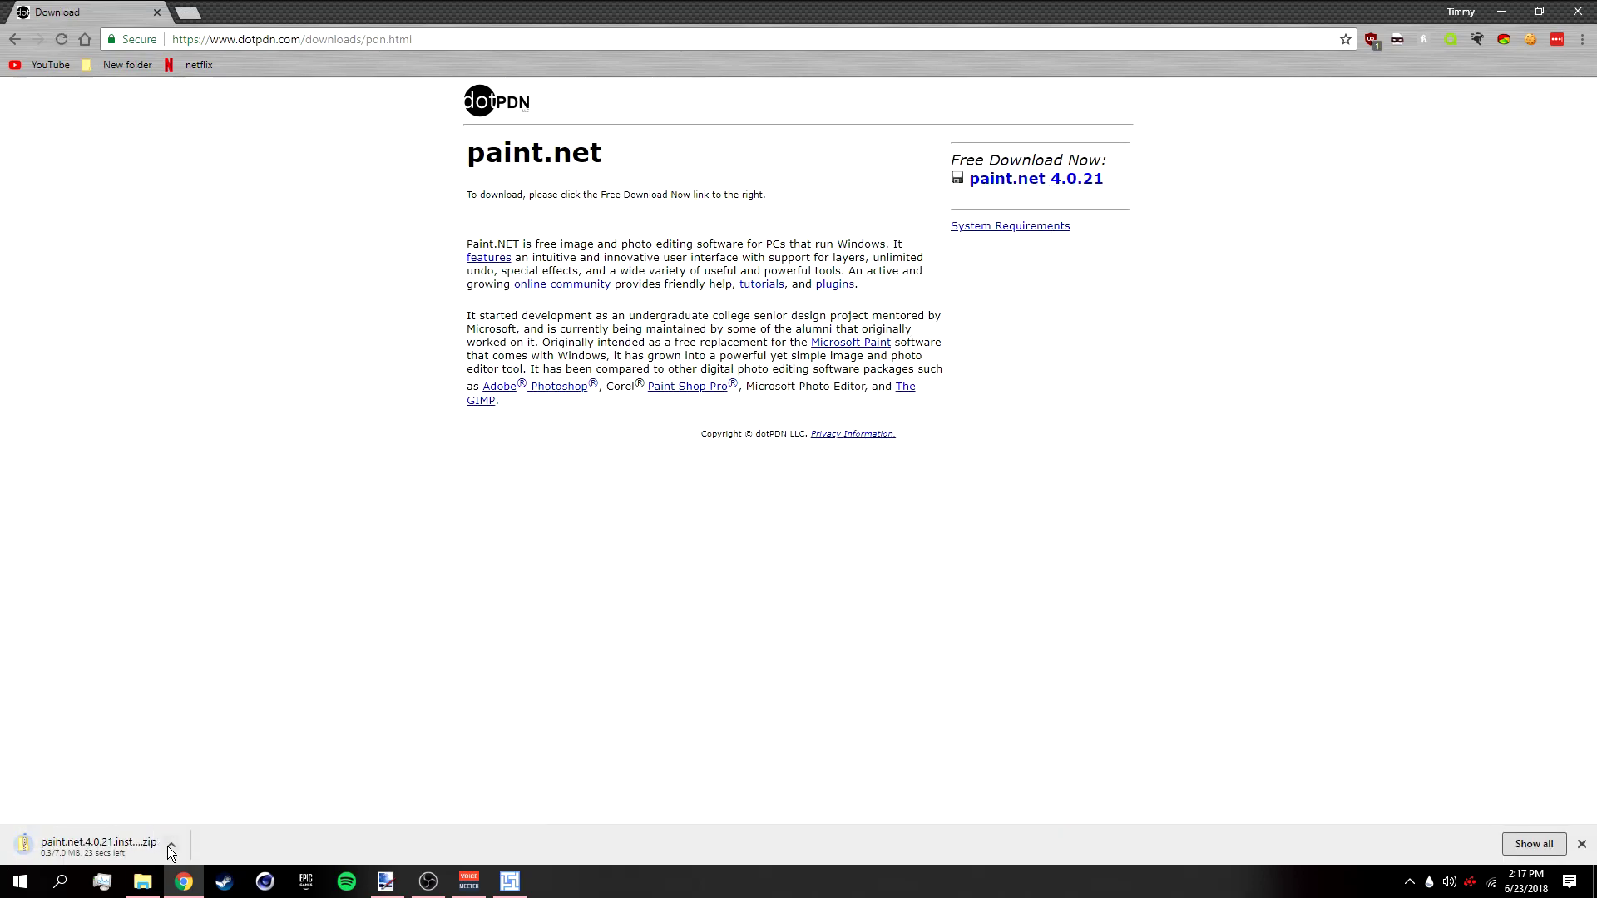
pyautogui.click(170, 846)
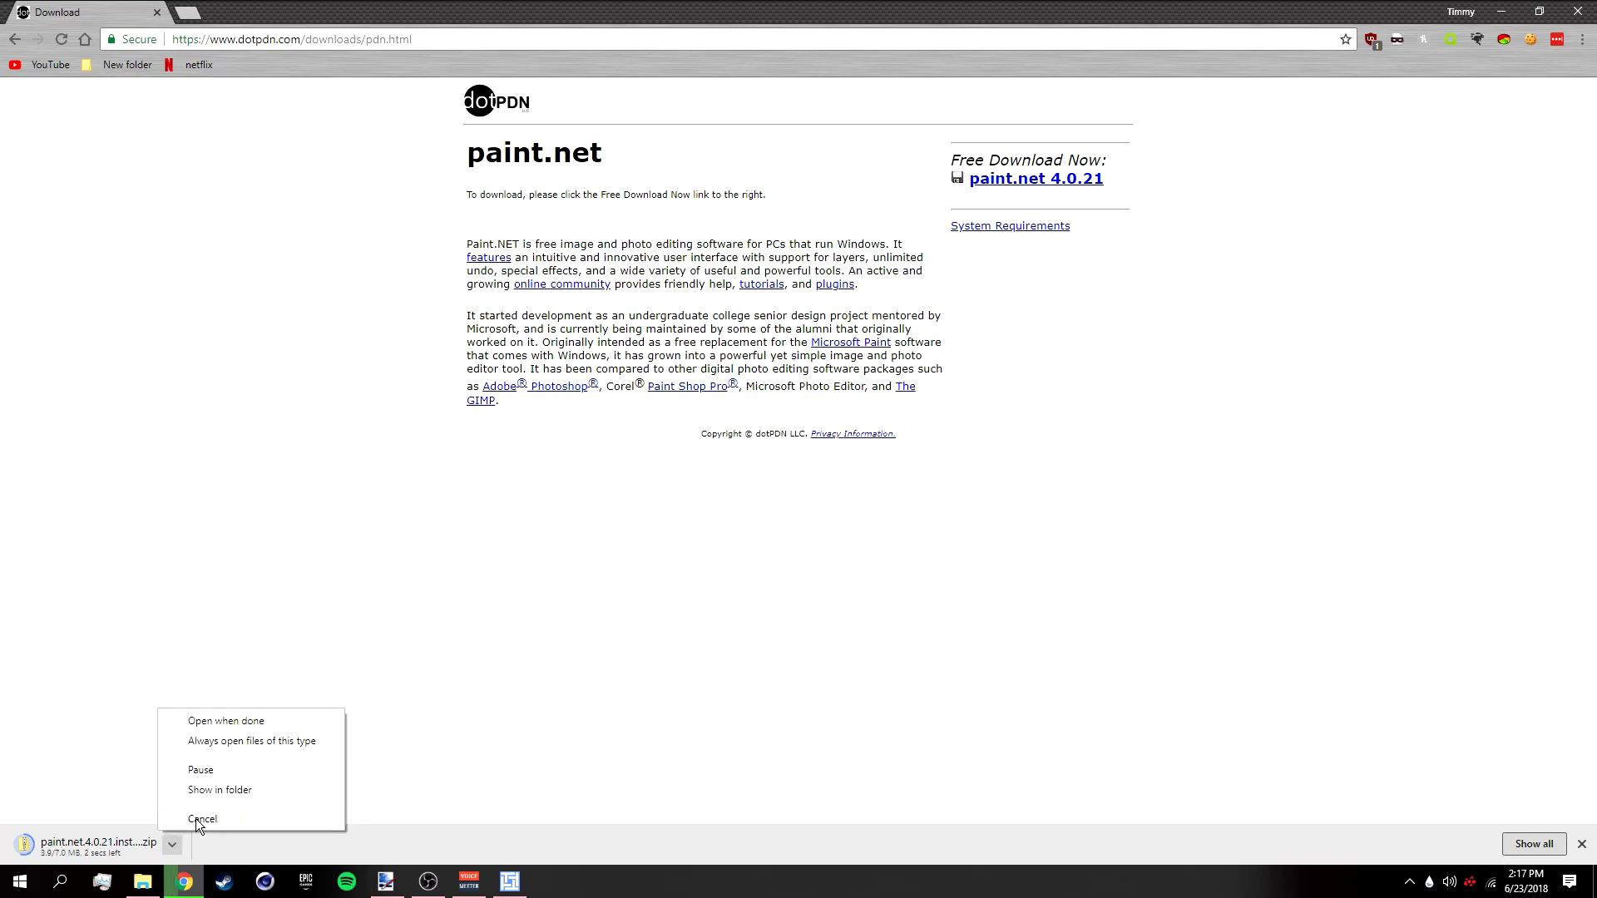
pyautogui.click(196, 818)
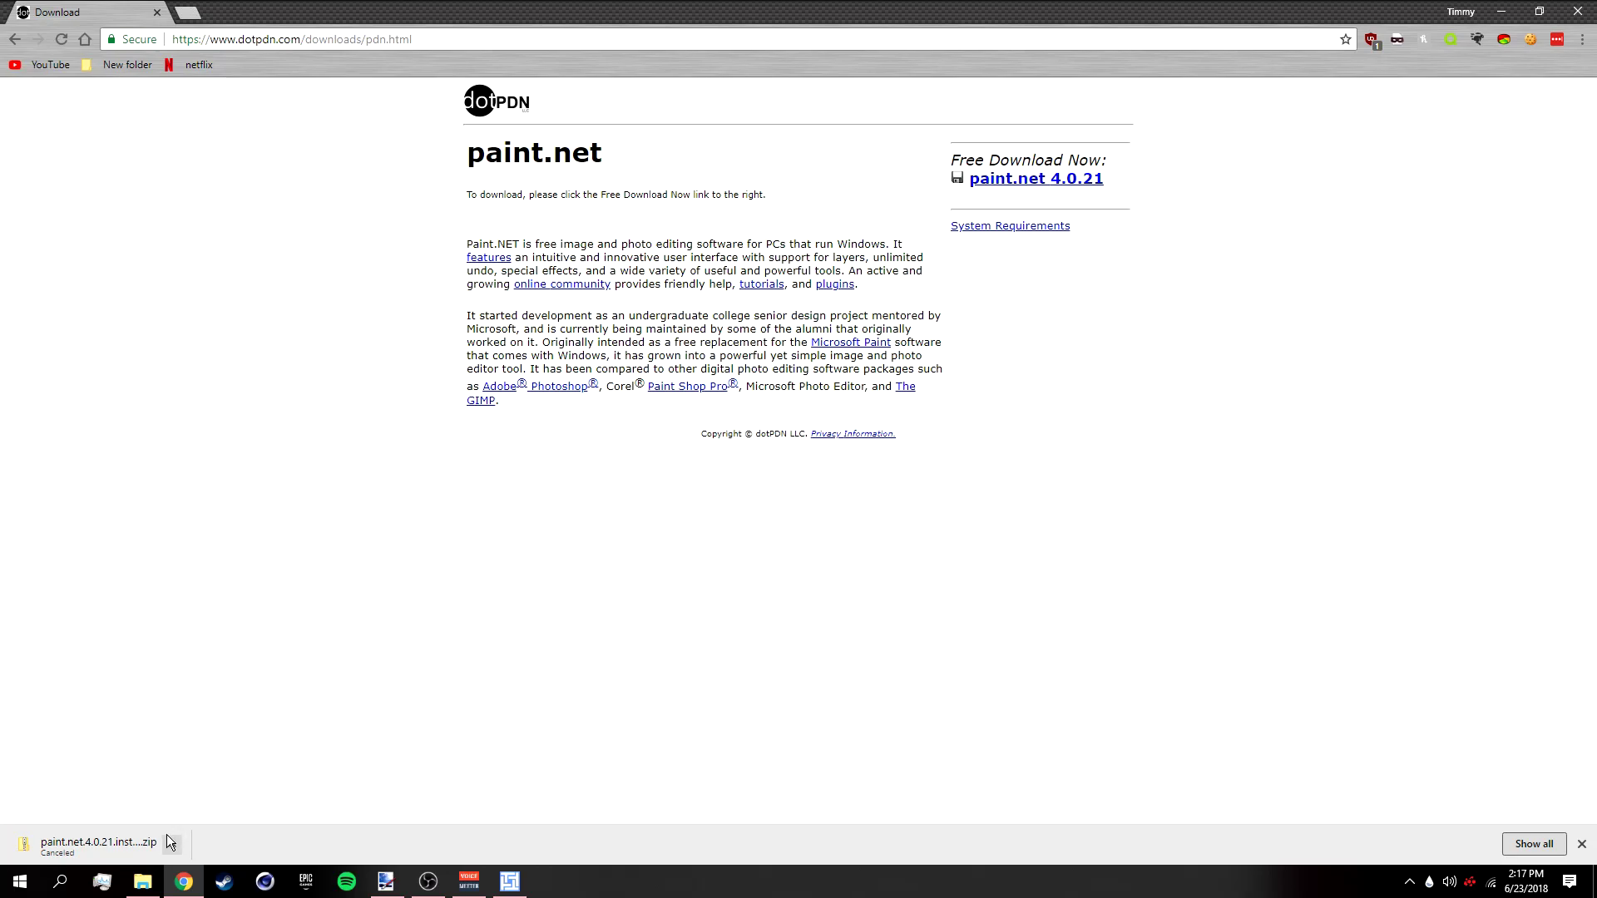
pyautogui.click(1581, 845)
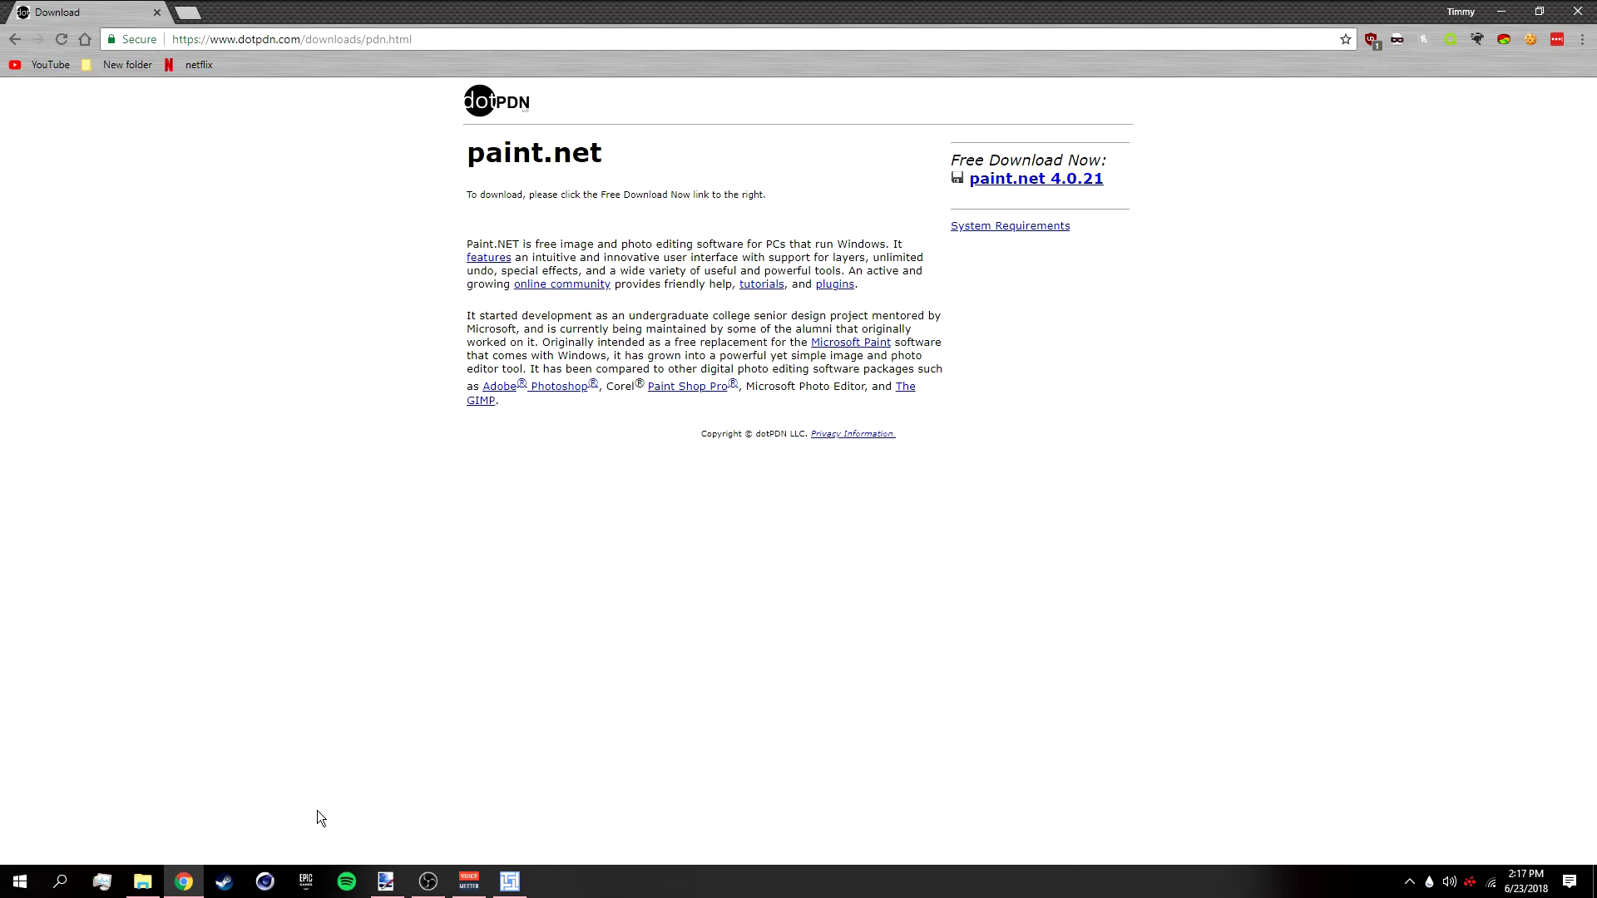
# - Create a new blank 1000×1000 image in paint.net
pyautogui.moveTo(386, 884)
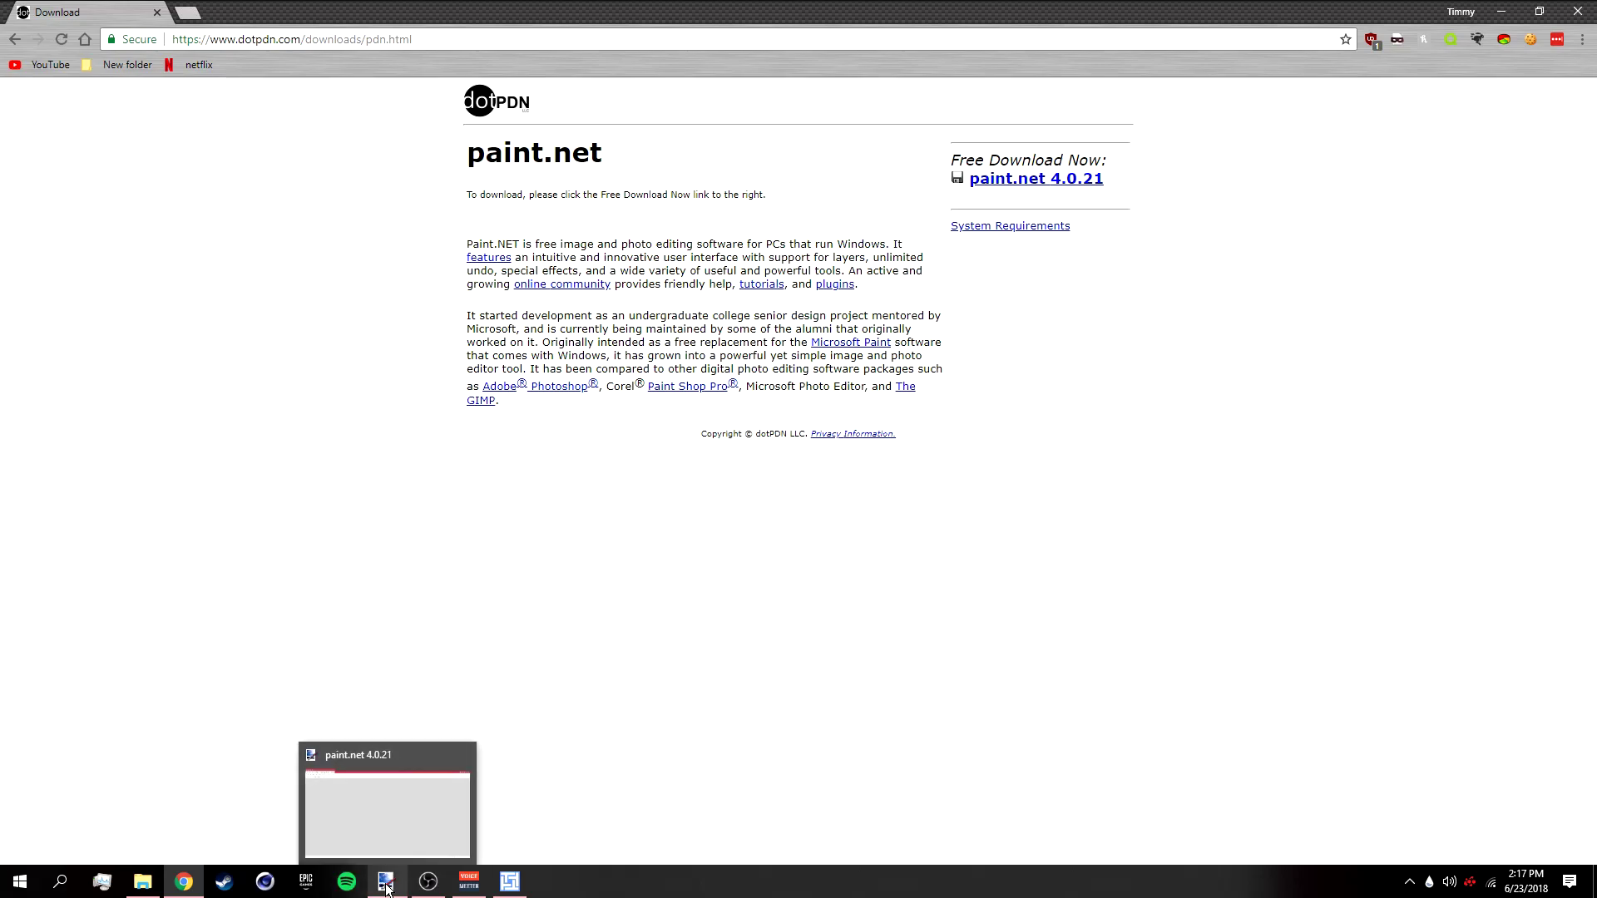
pyautogui.click(366, 824)
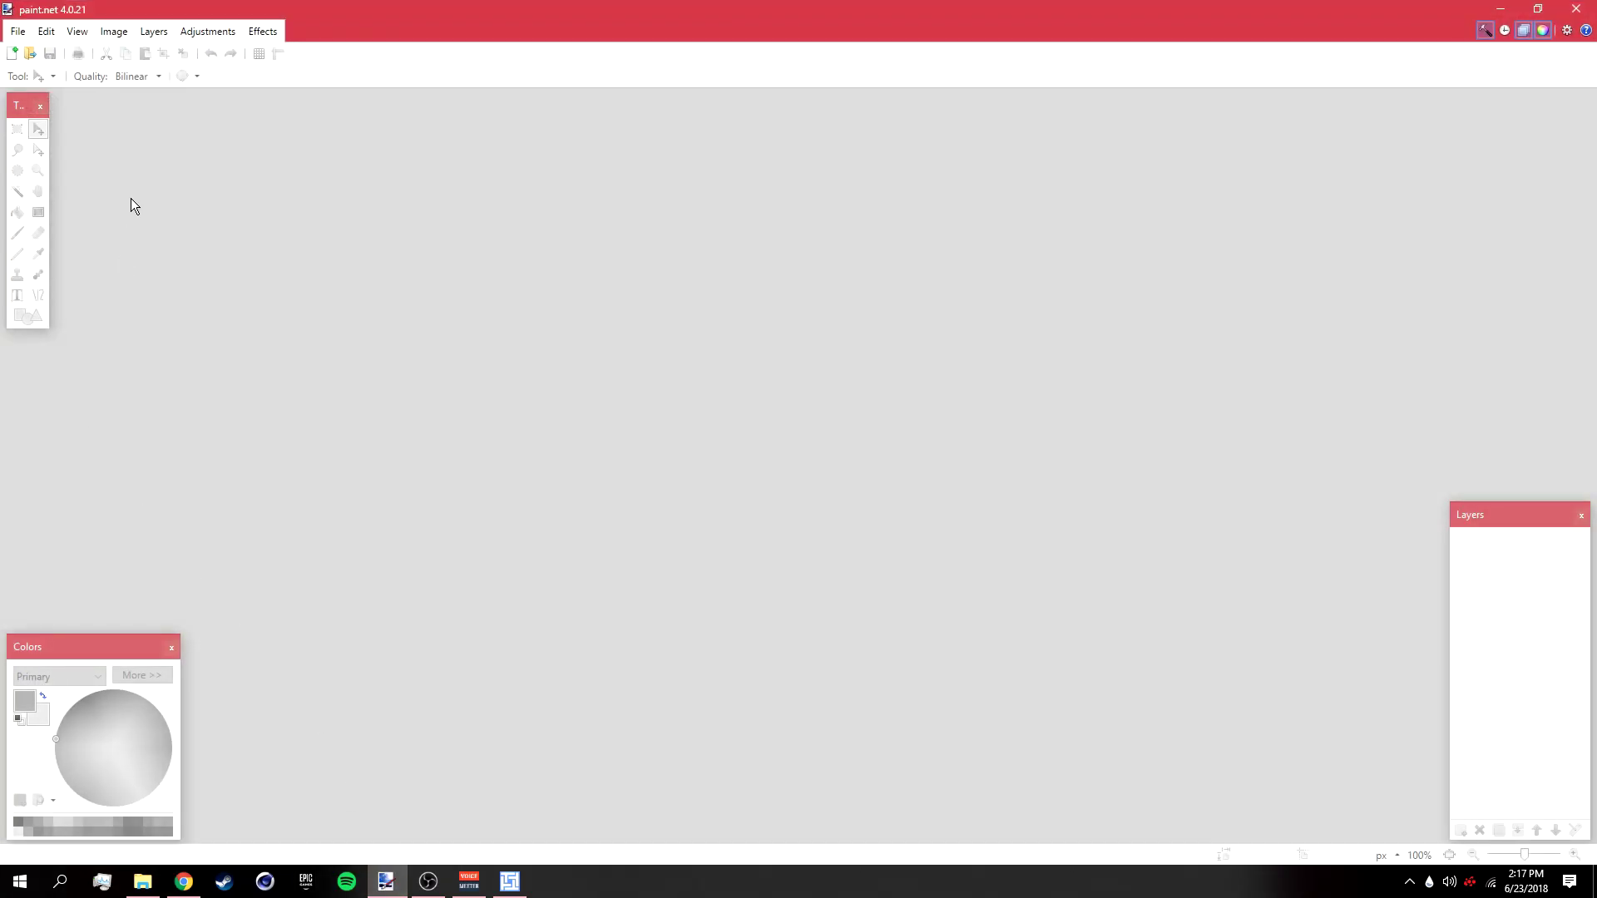
pyautogui.click(13, 33)
pyautogui.click(35, 53)
pyautogui.click(884, 316)
pyautogui.click(17, 31)
pyautogui.click(35, 54)
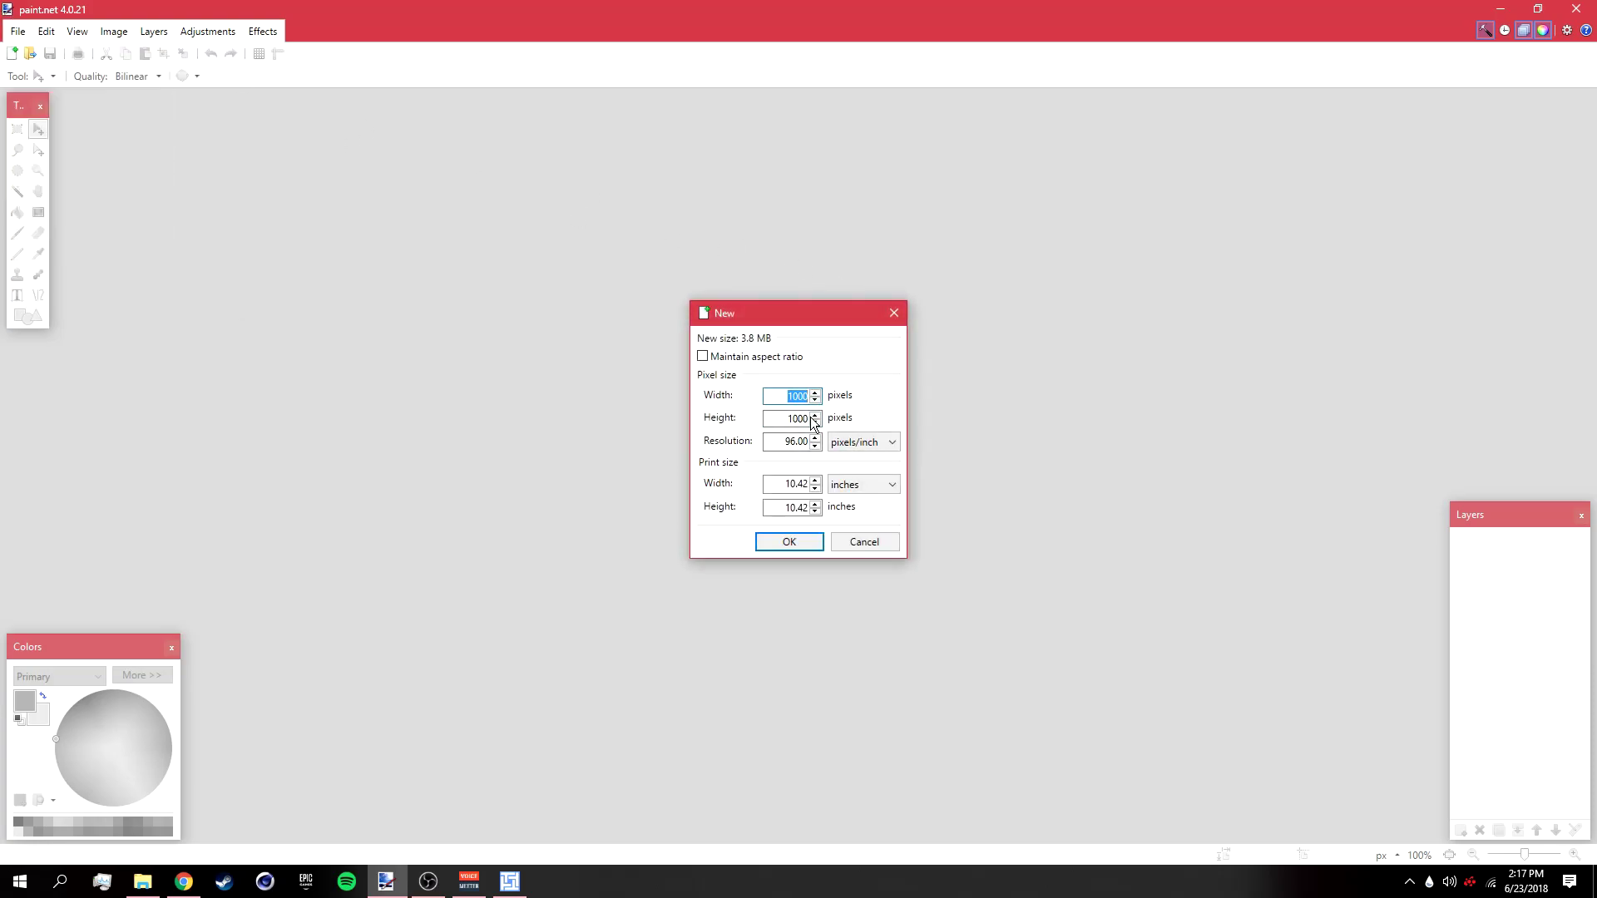
pyautogui.press('Tab')
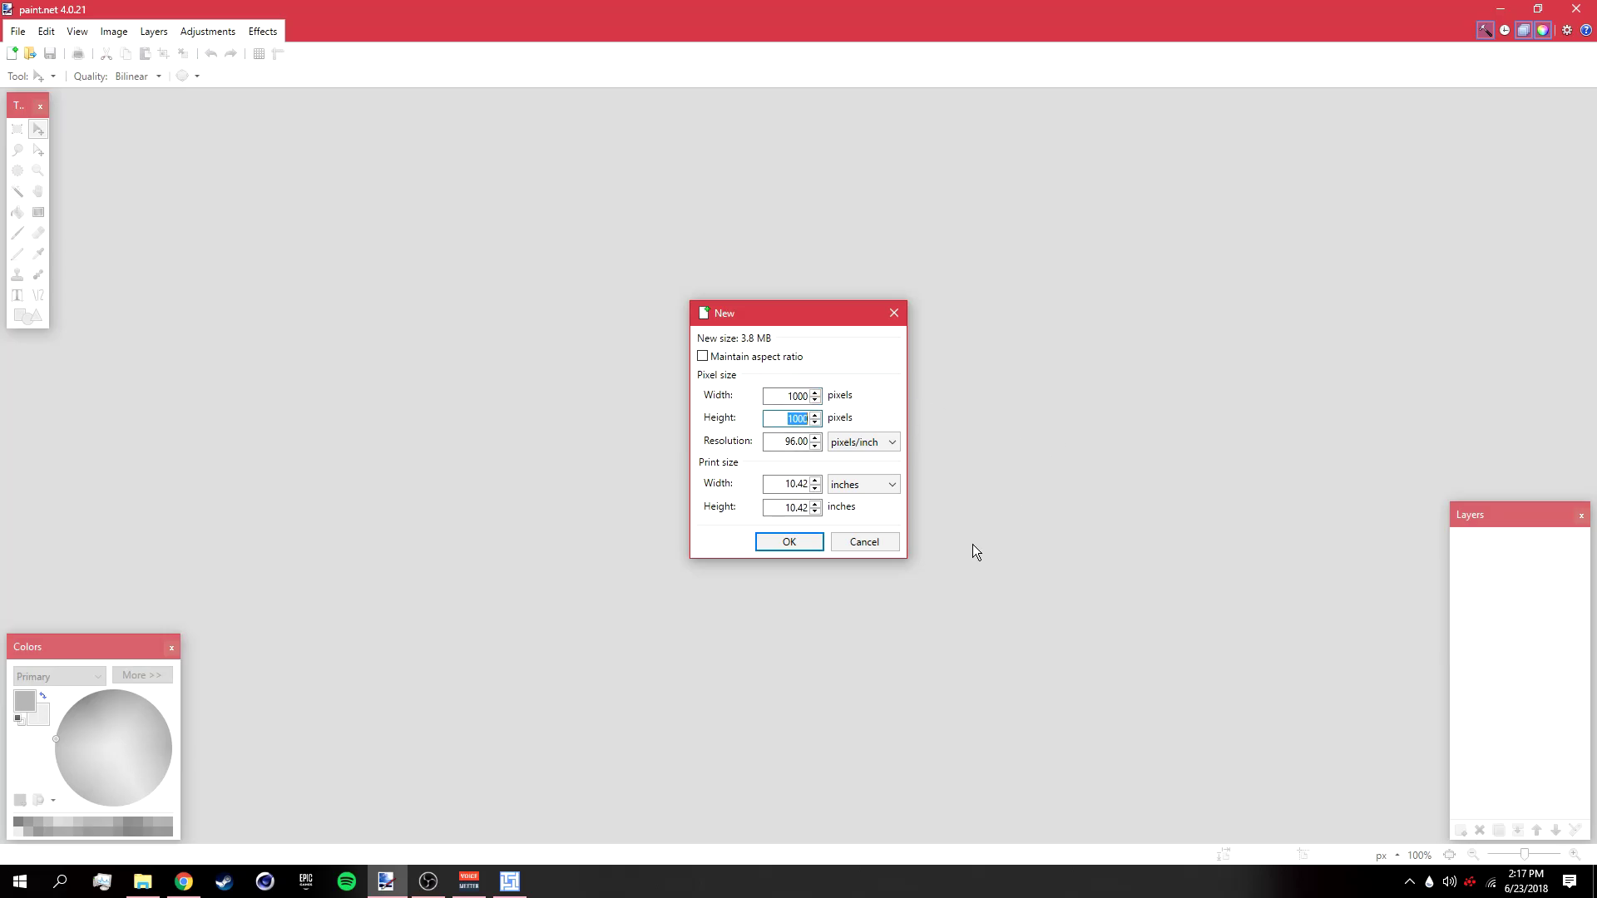
pyautogui.click(784, 542)
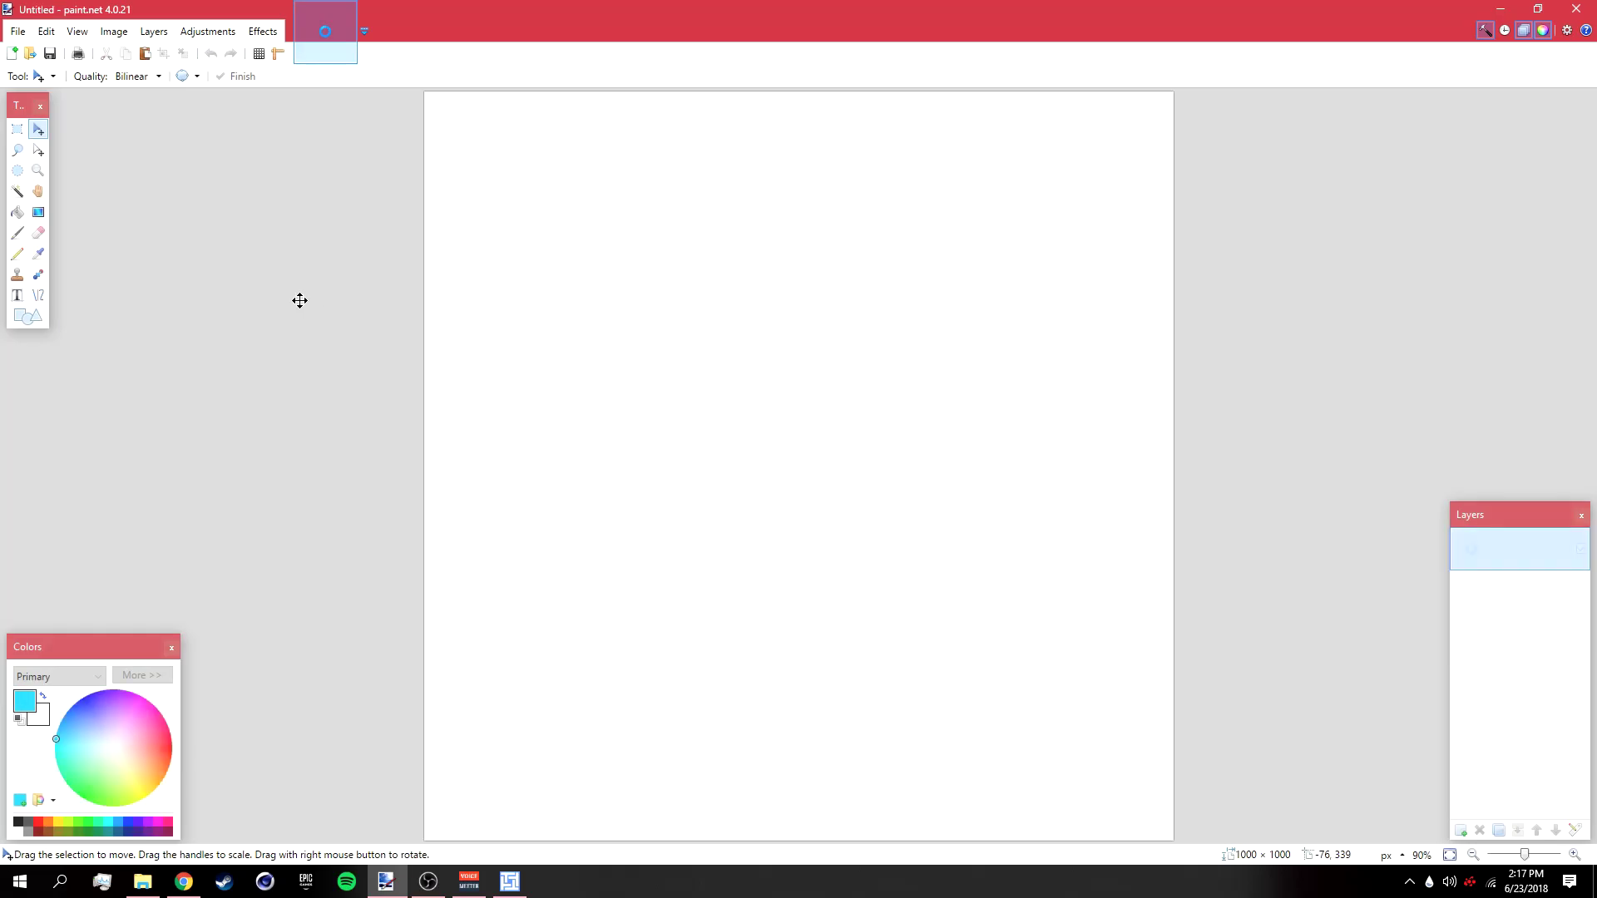
# - Open project_lucian_league_of_legends-1920x1080.jpg from the Downloads folder
pyautogui.click(29, 55)
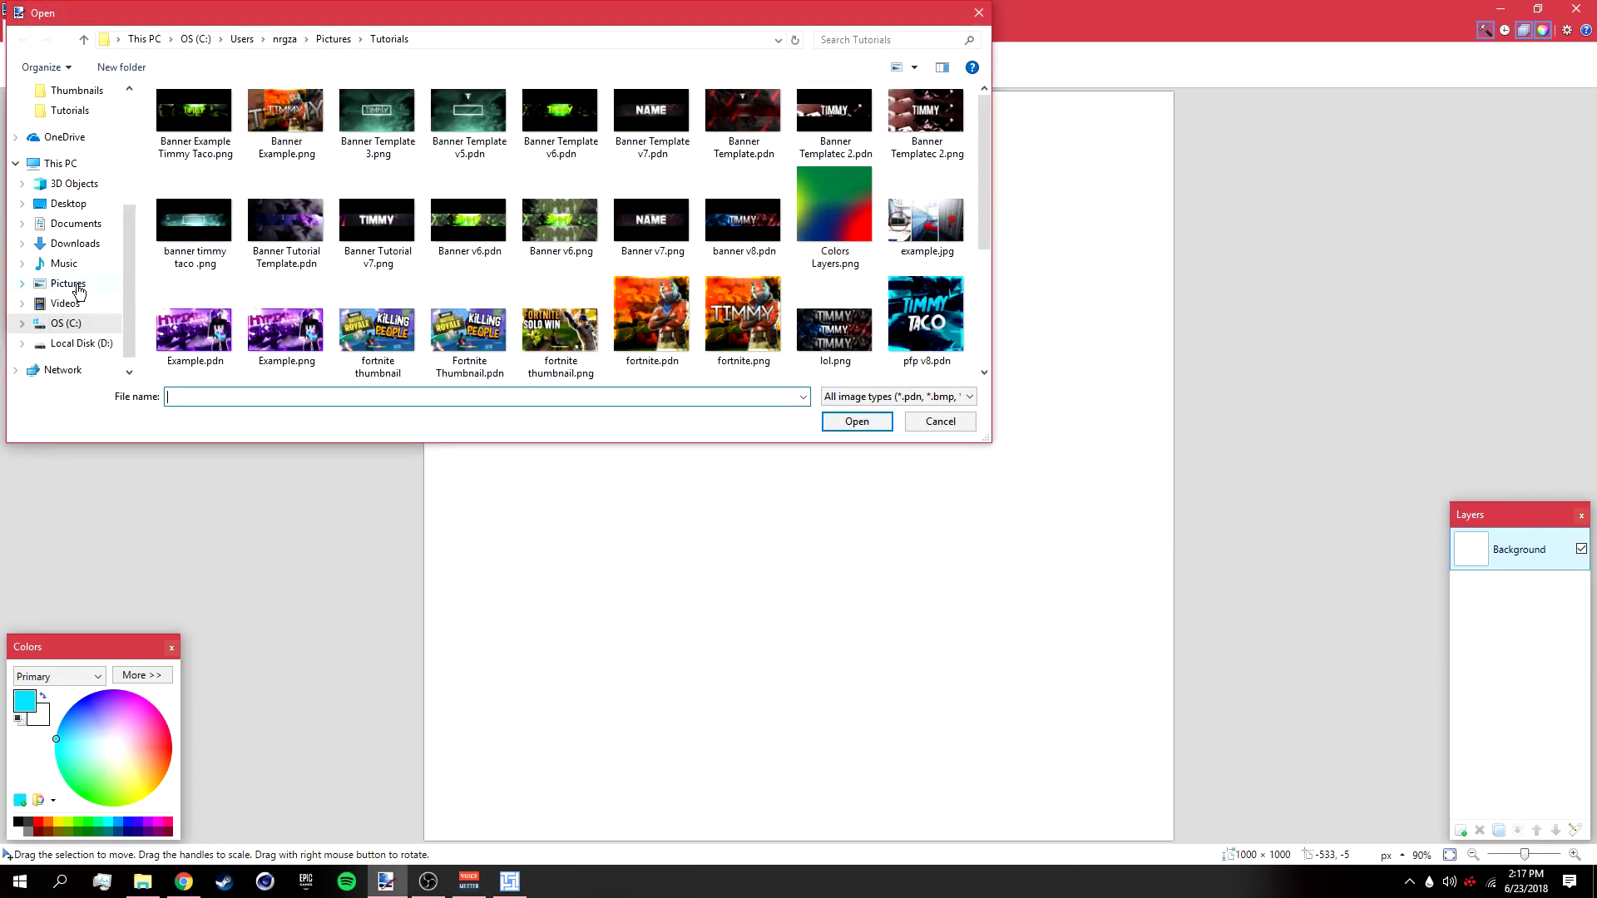
pyautogui.click(74, 244)
pyautogui.click(919, 190)
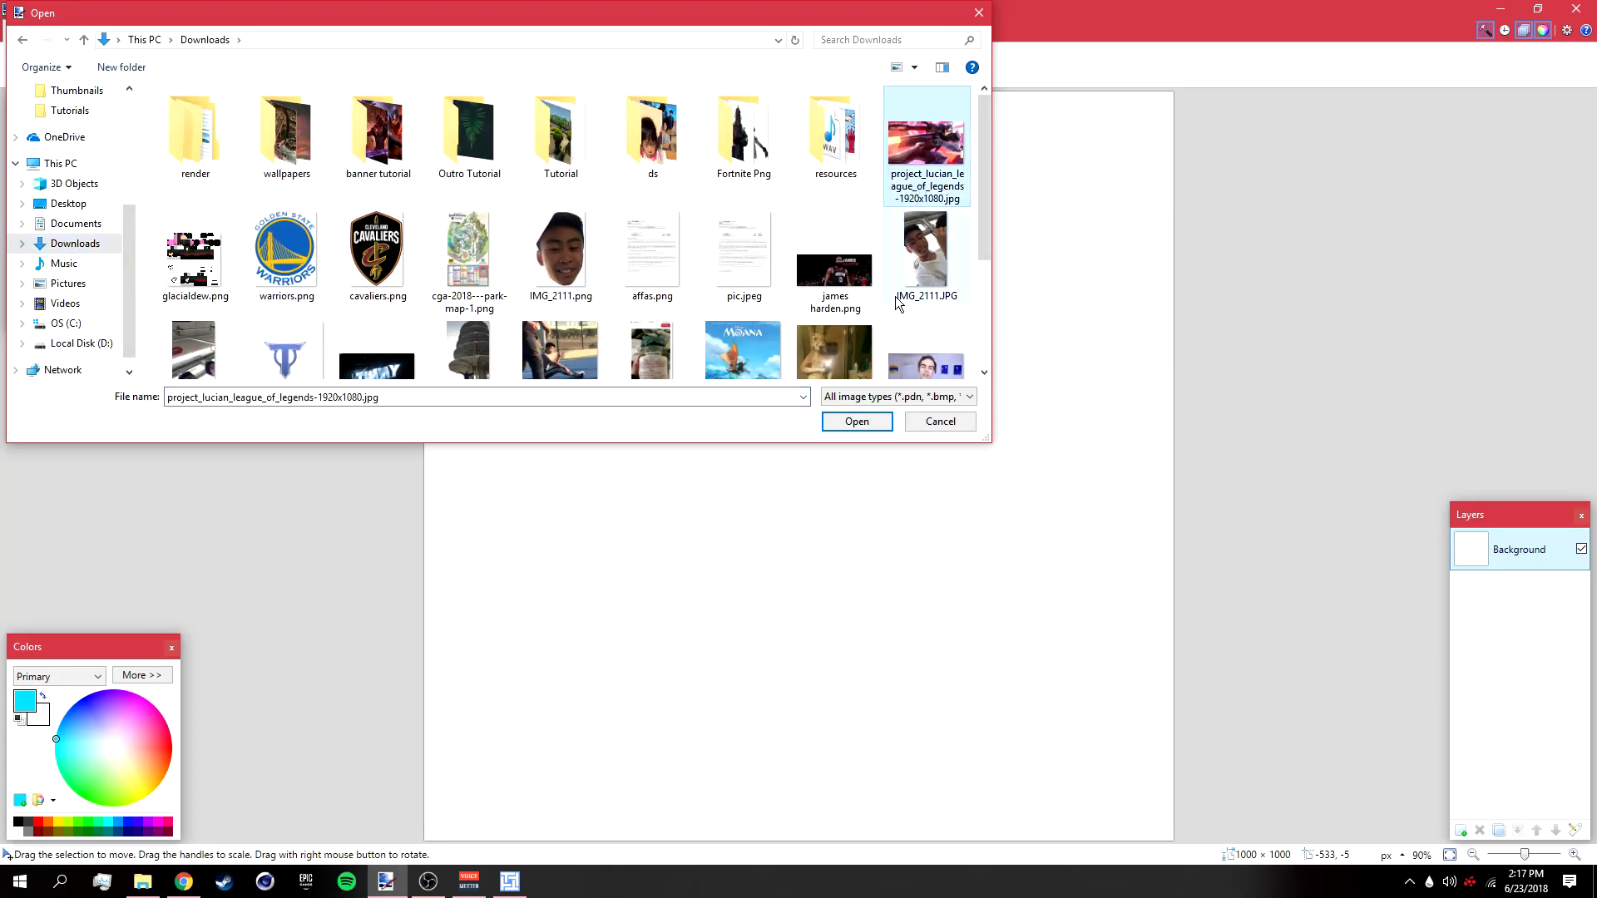
pyautogui.click(867, 427)
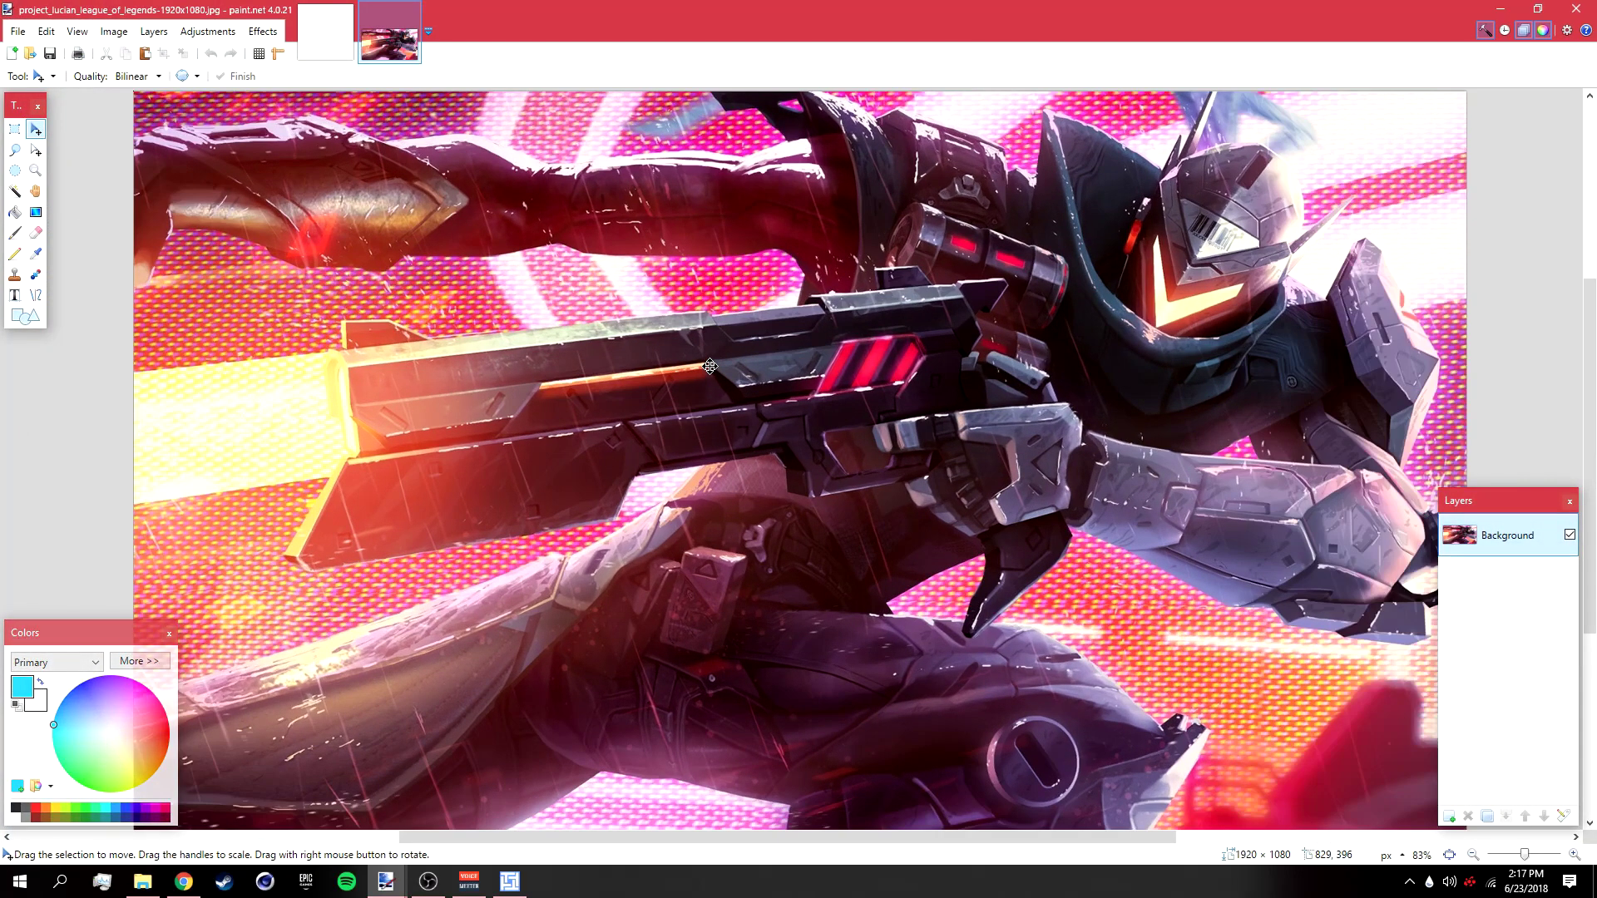
# - Paste the Lucian artwork into the Untitled image, keep the canvas size, slide it left, and deselect
pyautogui.hotkey('ctrl', 'c')
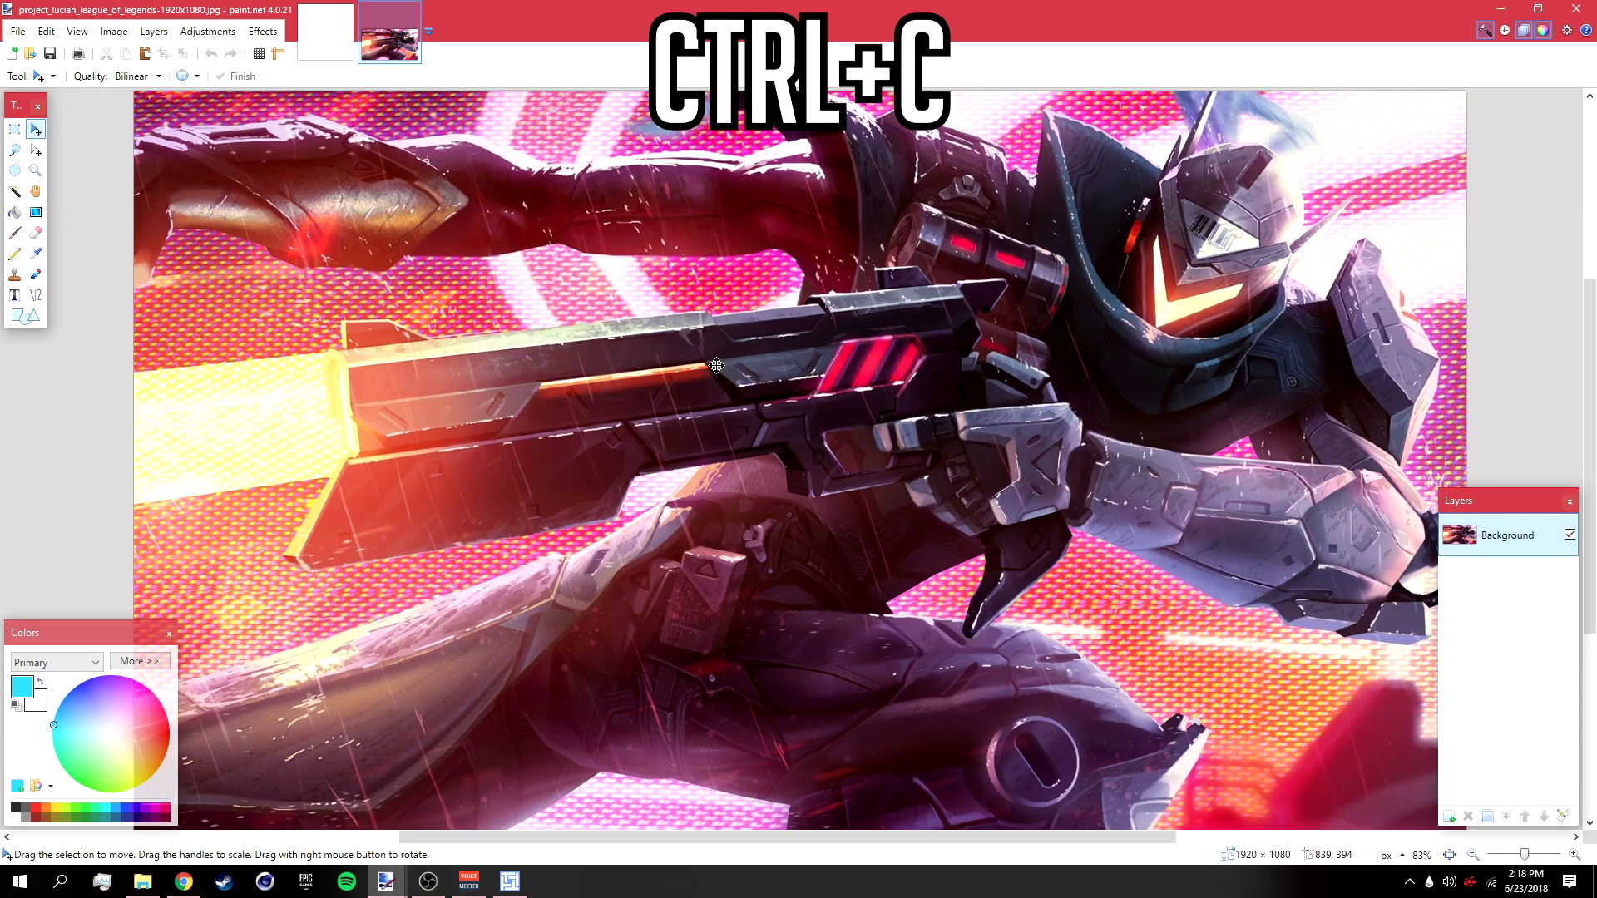
pyautogui.click(308, 29)
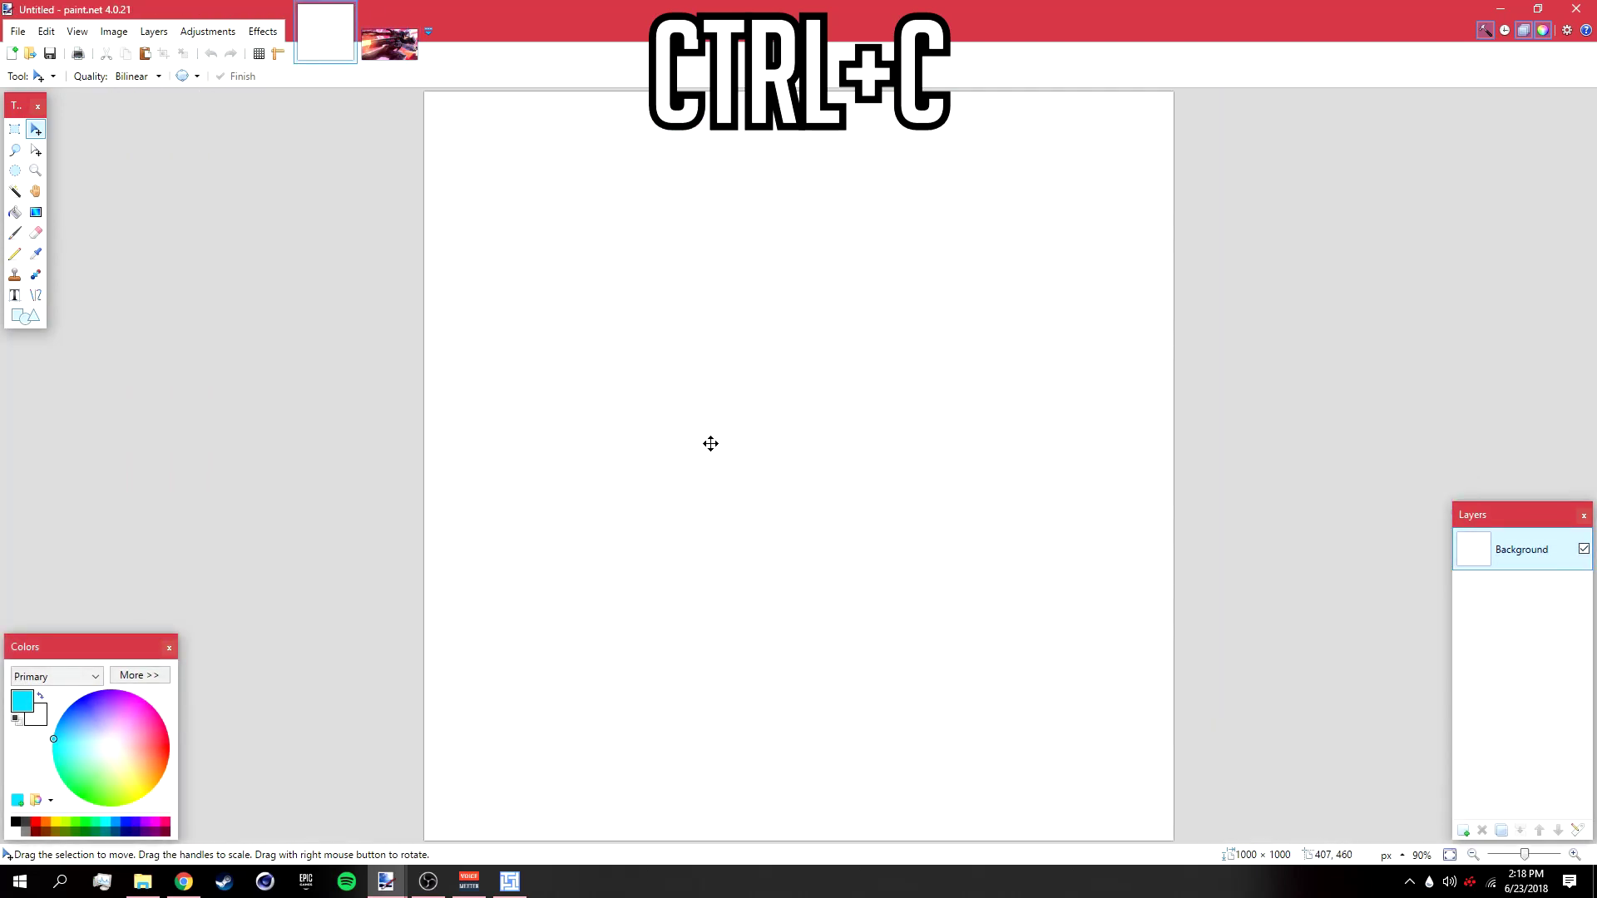
pyautogui.hotkey('ctrl', 'v')
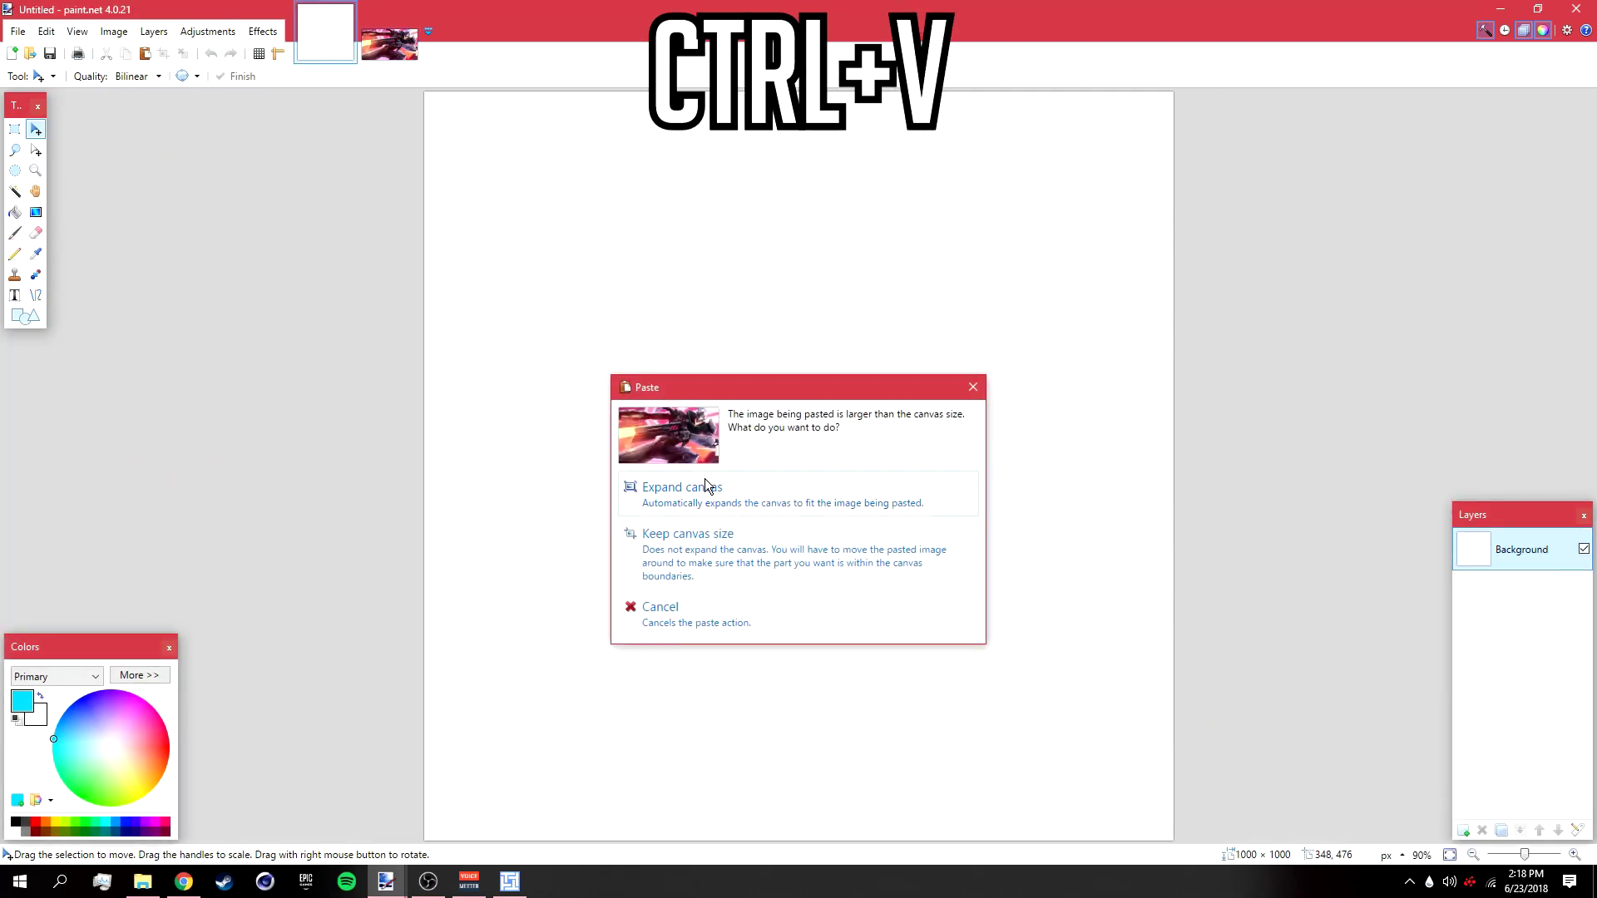
pyautogui.click(721, 570)
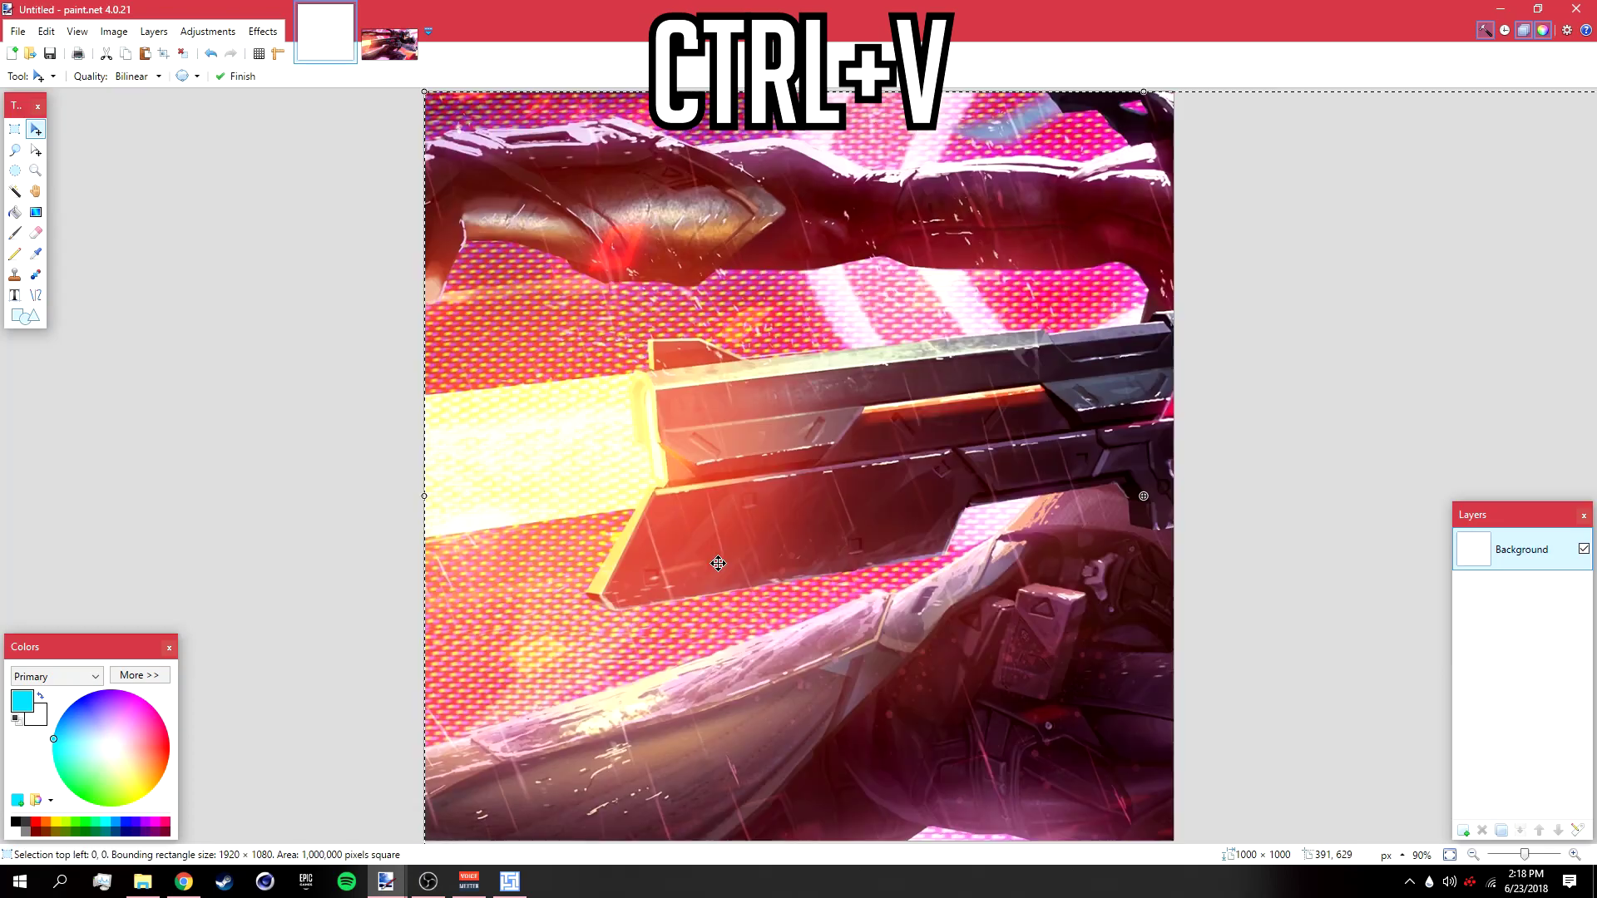
pyautogui.keyDown('ctrl'); pyautogui.scroll(-3, 833, 578); pyautogui.keyUp('ctrl')
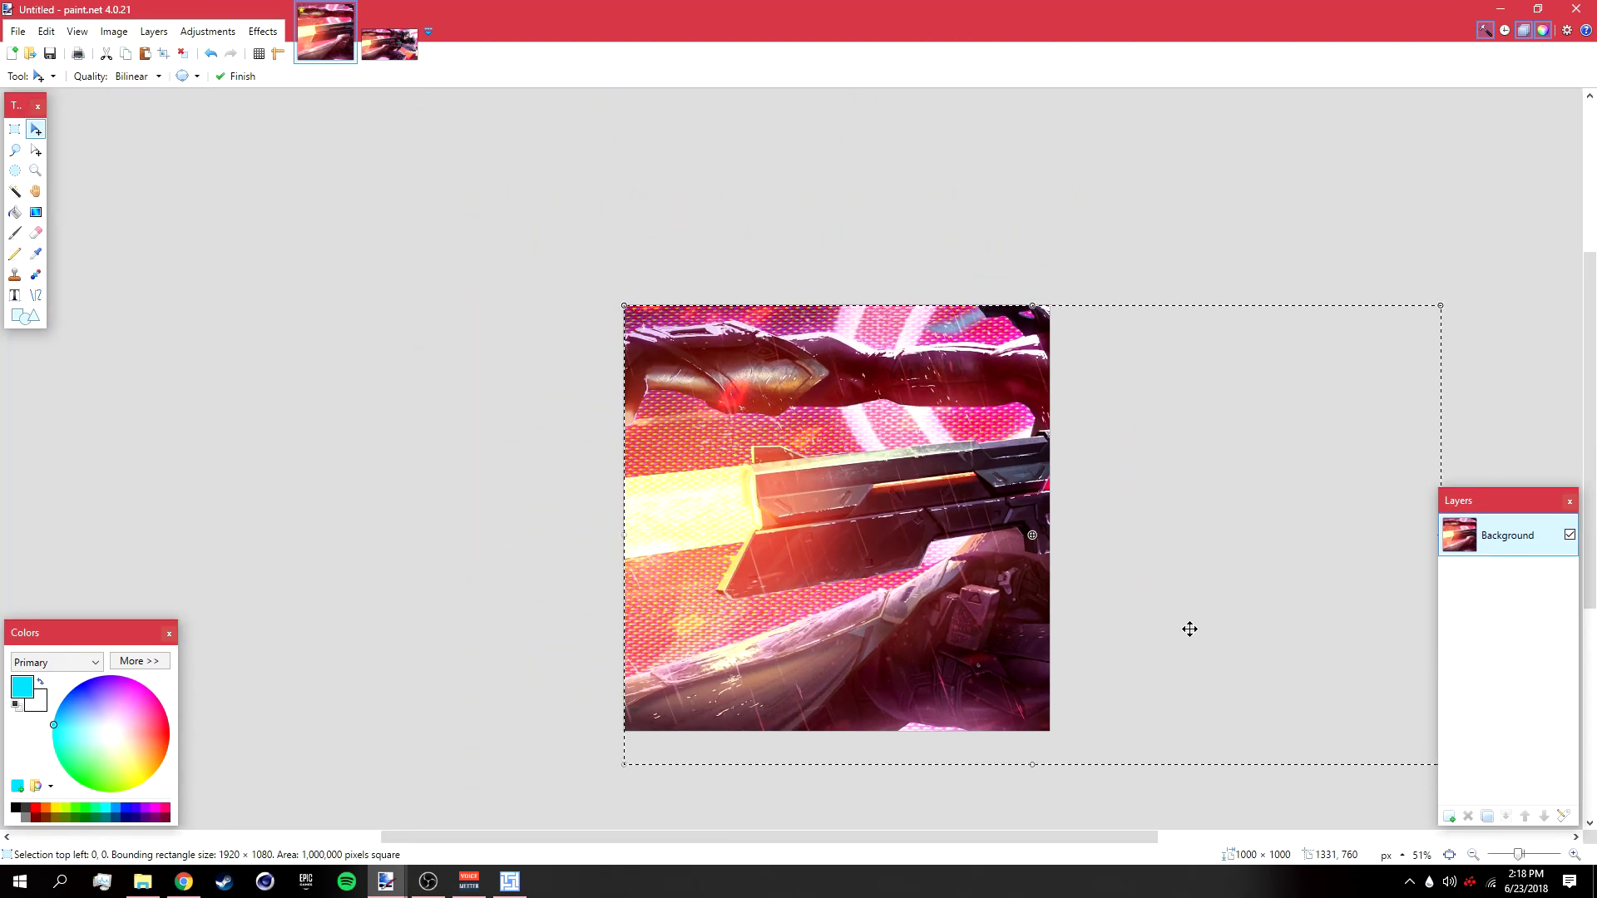
pyautogui.moveTo(1180, 641); pyautogui.dragTo(1025, 659)
pyautogui.click(181, 54)
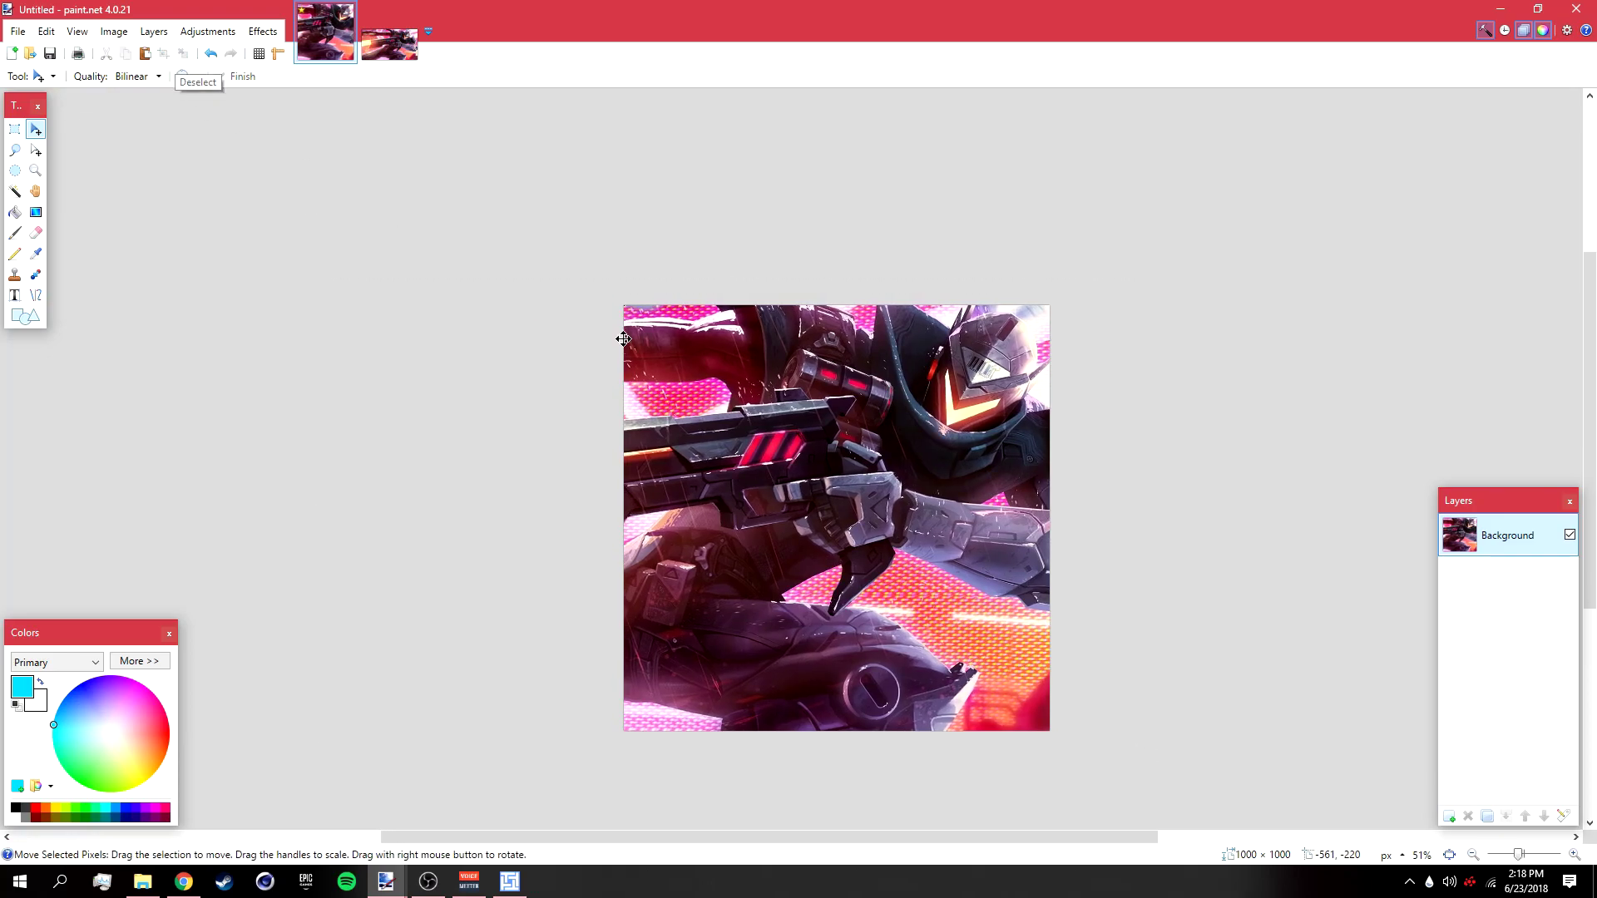
# - On a new layer, type TIMMY in Friday13 at size 192 and nudge it into place
pyautogui.click(1449, 816)
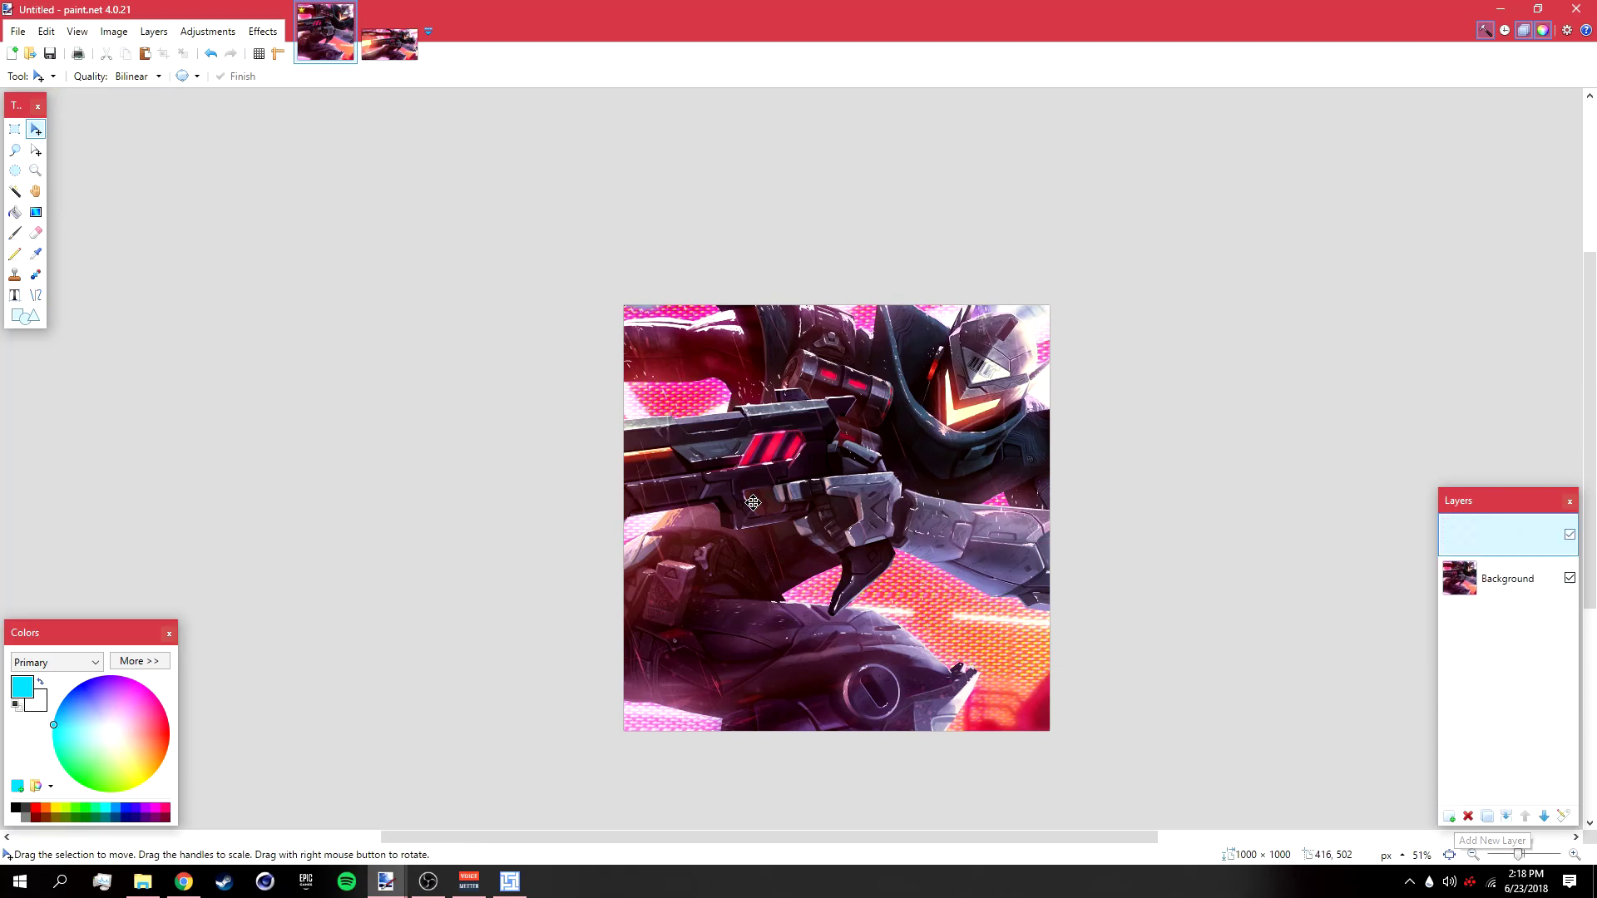
pyautogui.click(15, 296)
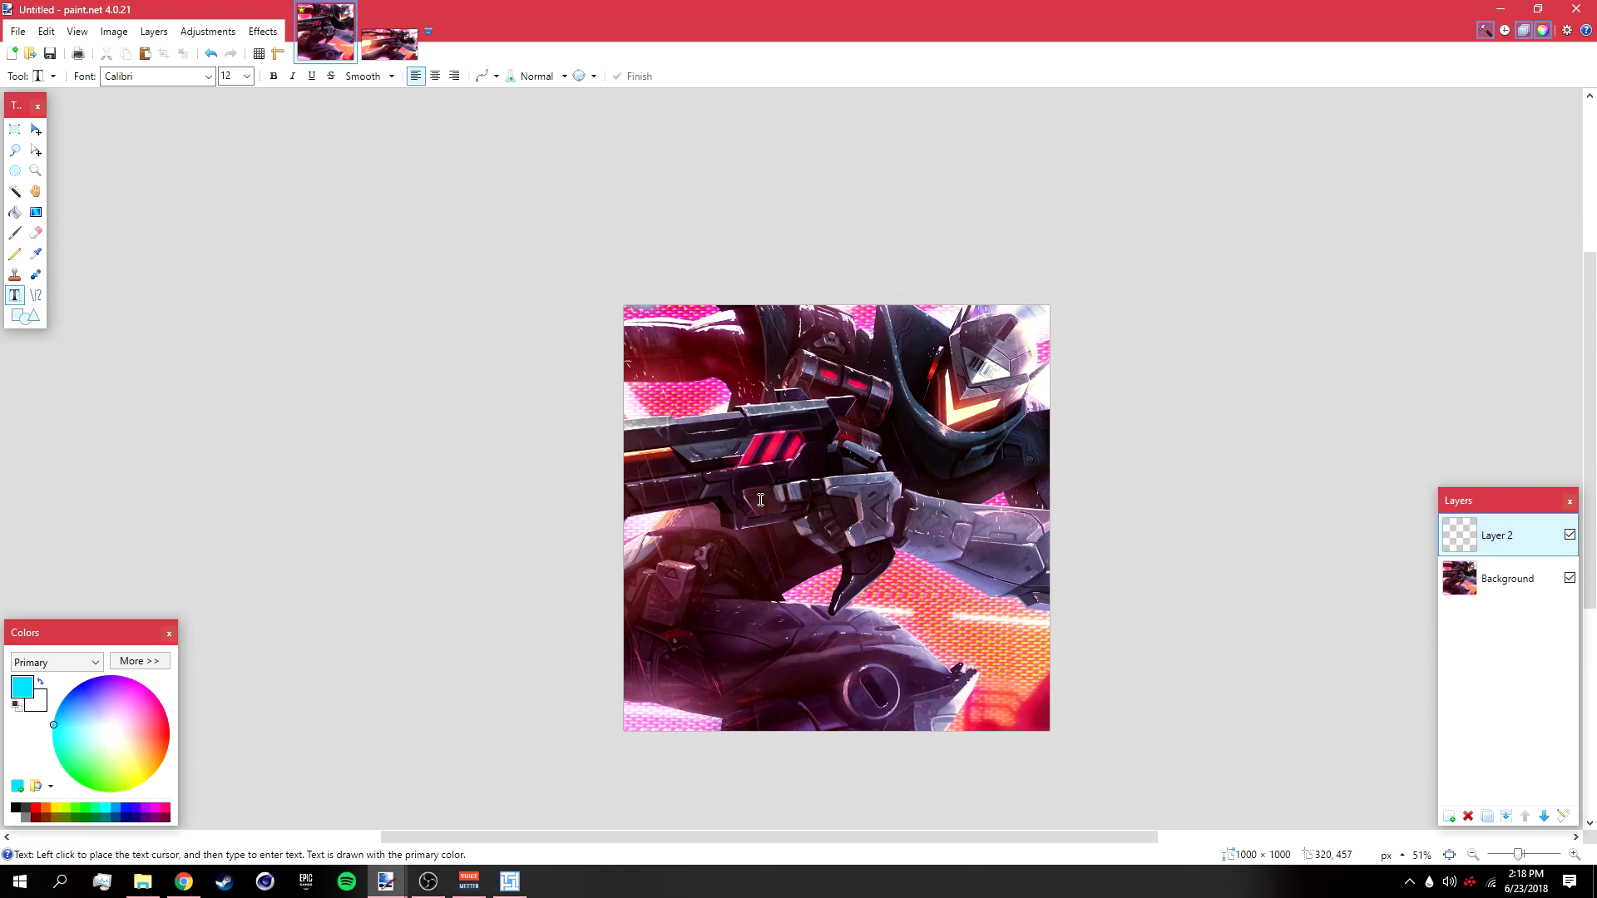
pyautogui.click(709, 476)
pyautogui.click(208, 76)
pyautogui.moveTo(346, 221); pyautogui.dragTo(348, 258)
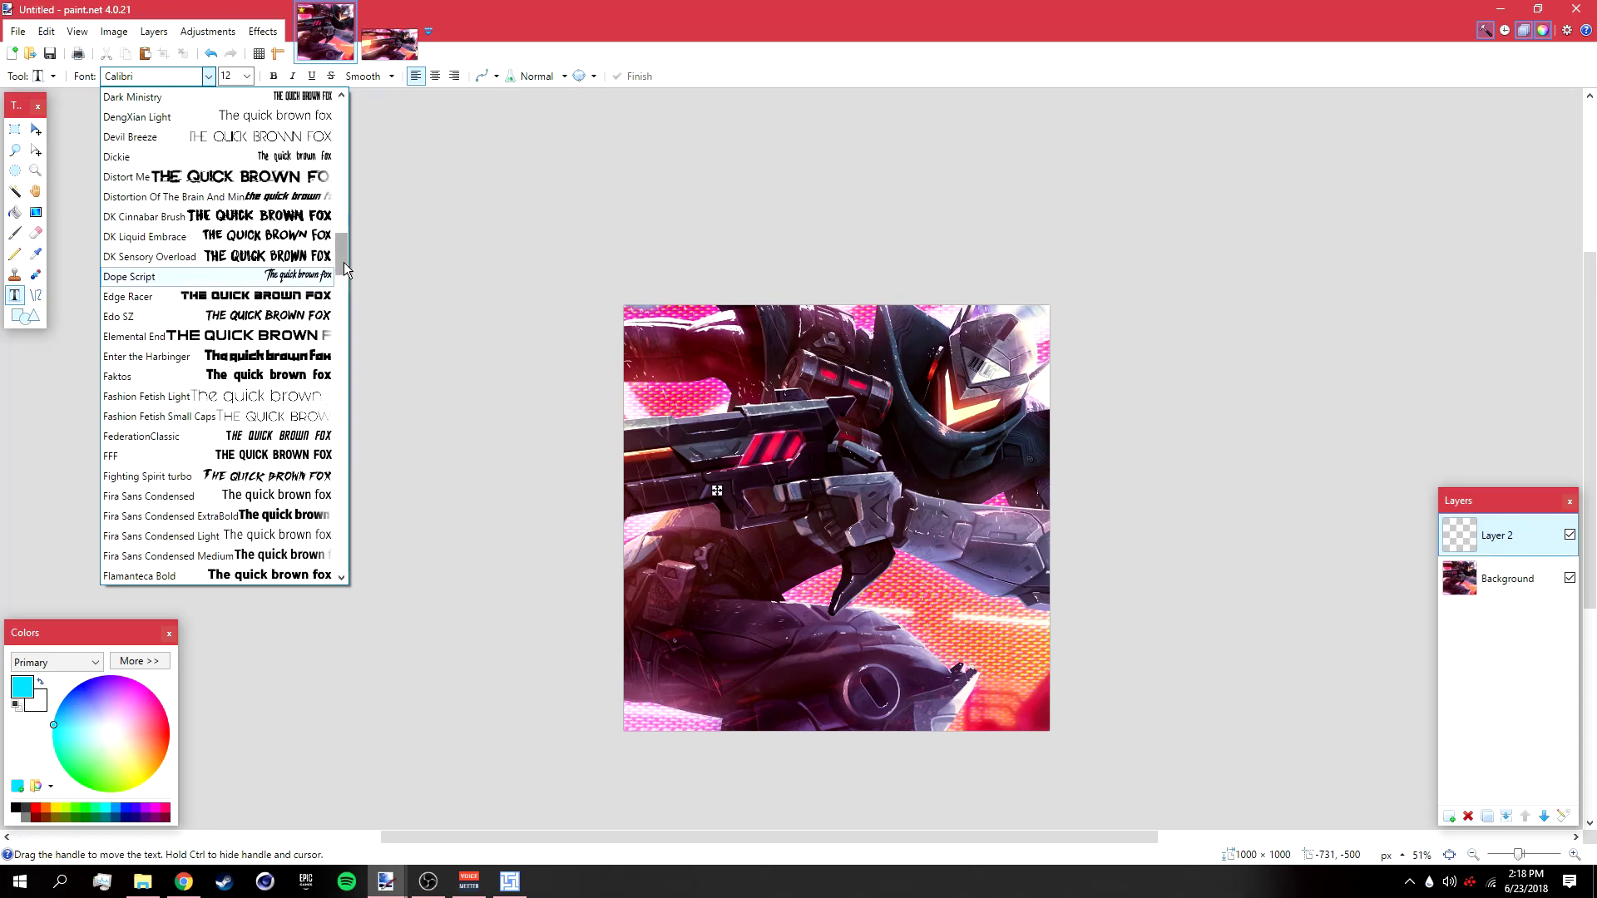
pyautogui.scroll(-4, 346, 271)
pyautogui.click(278, 402)
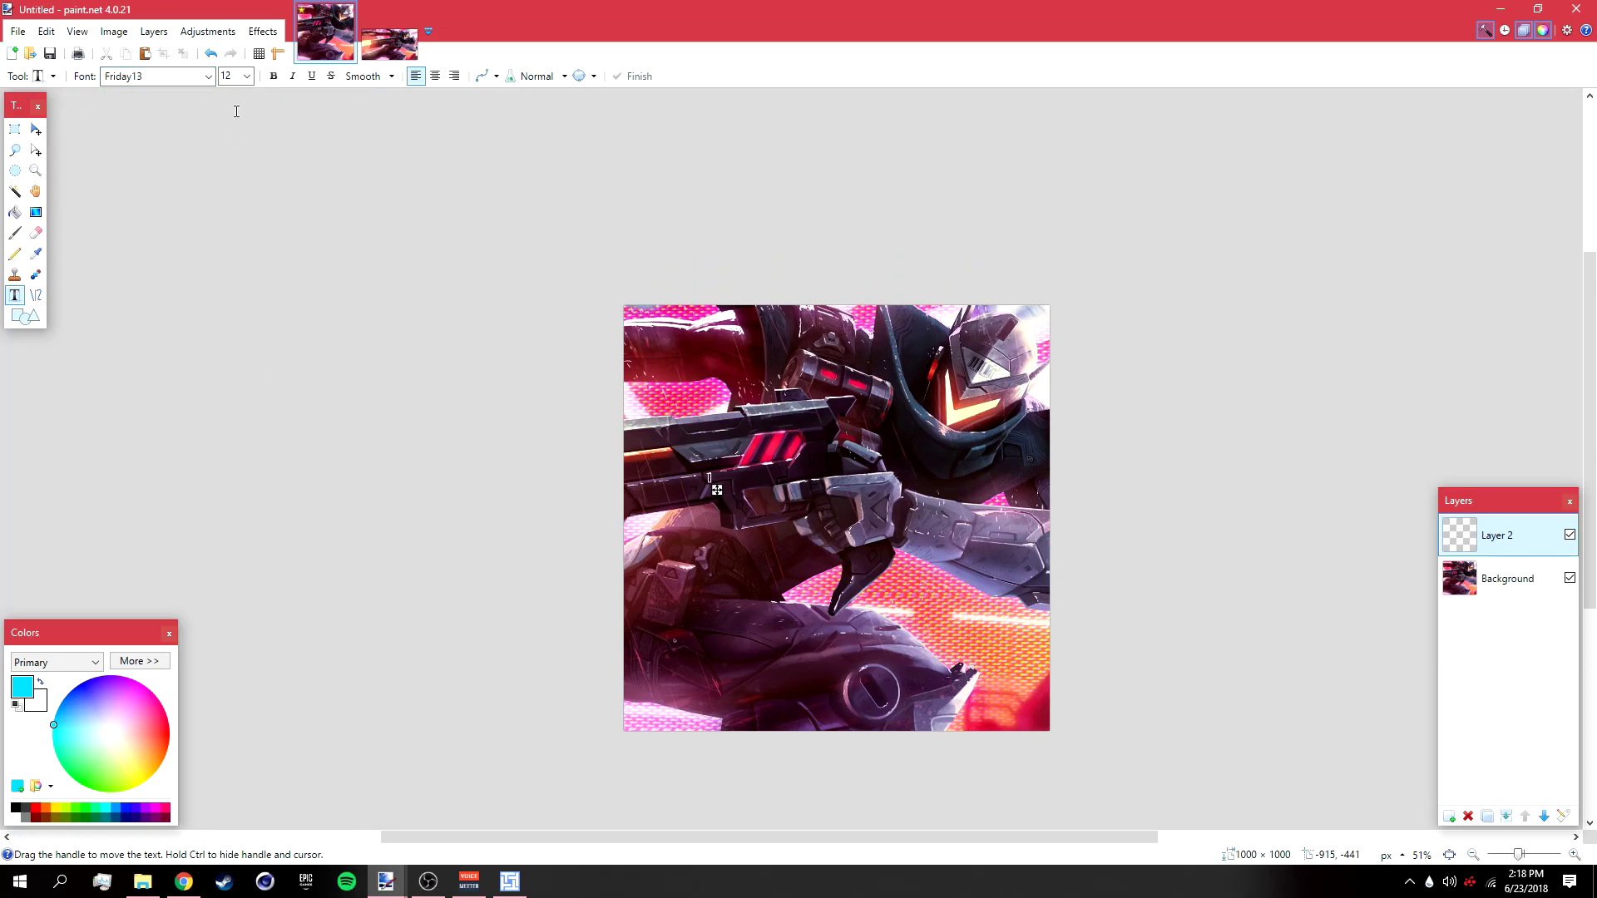
pyautogui.click(246, 76)
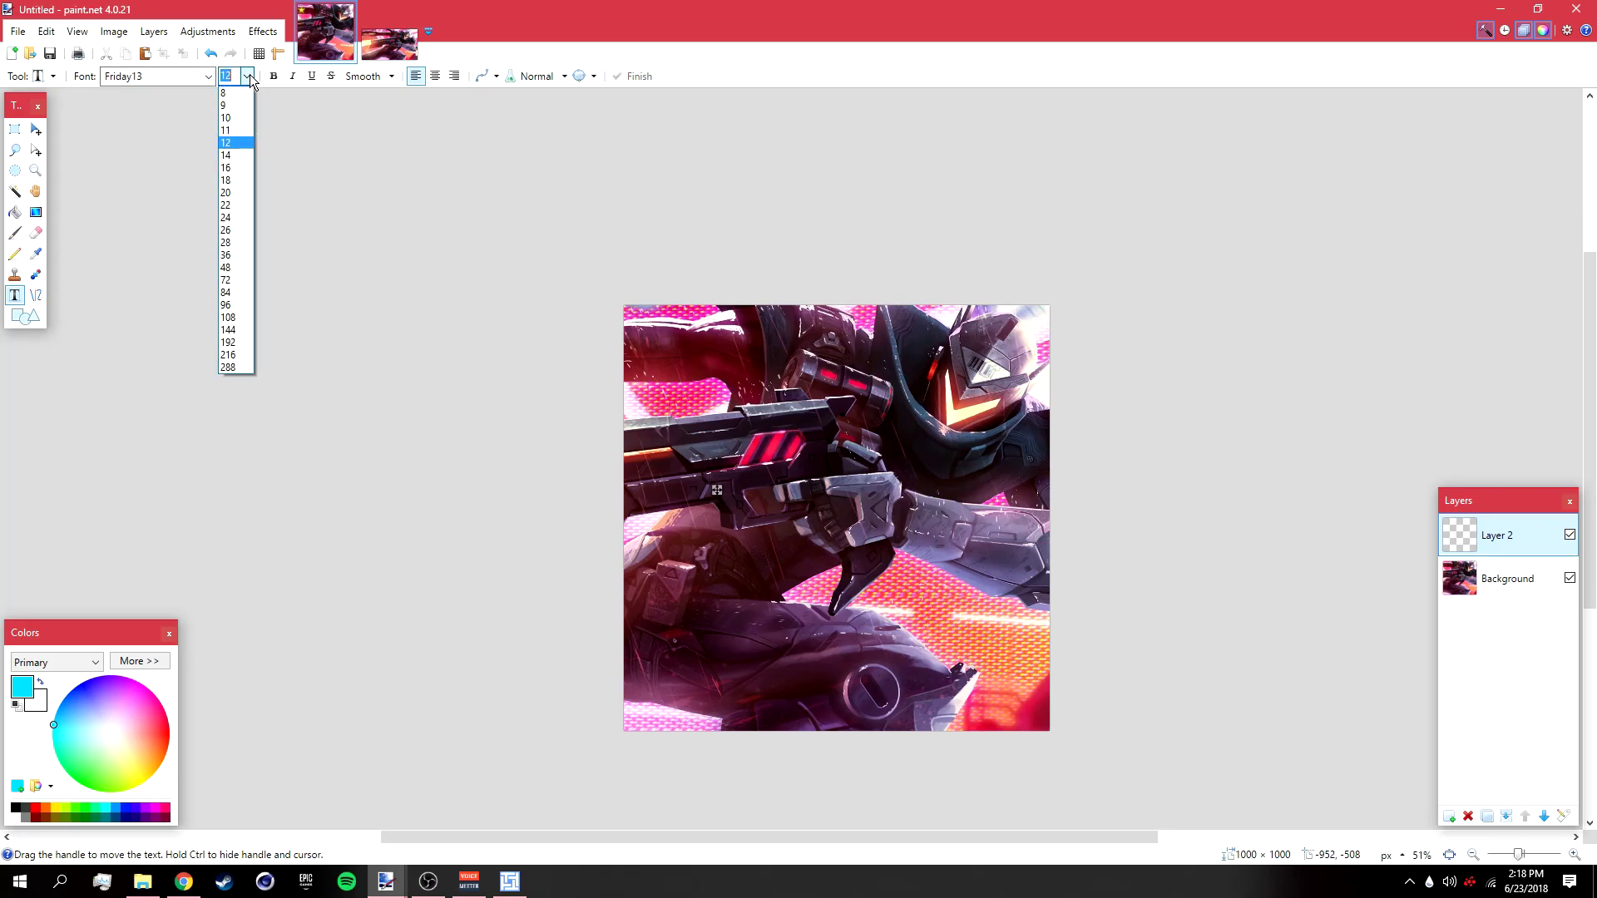
pyautogui.click(238, 346)
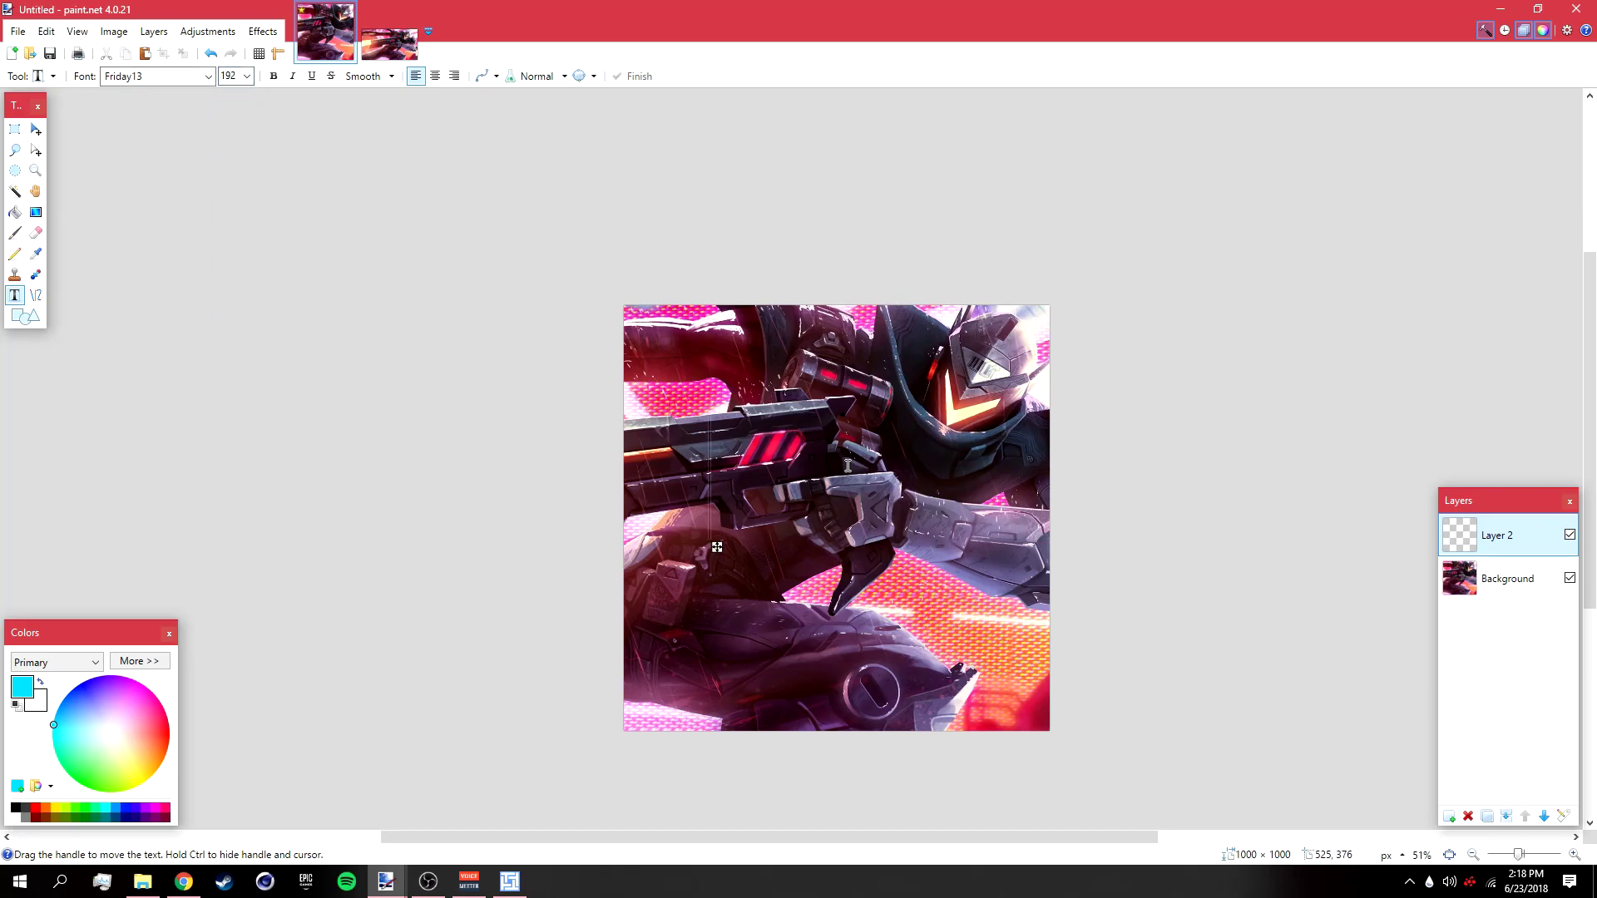
pyautogui.write('TIMMY')
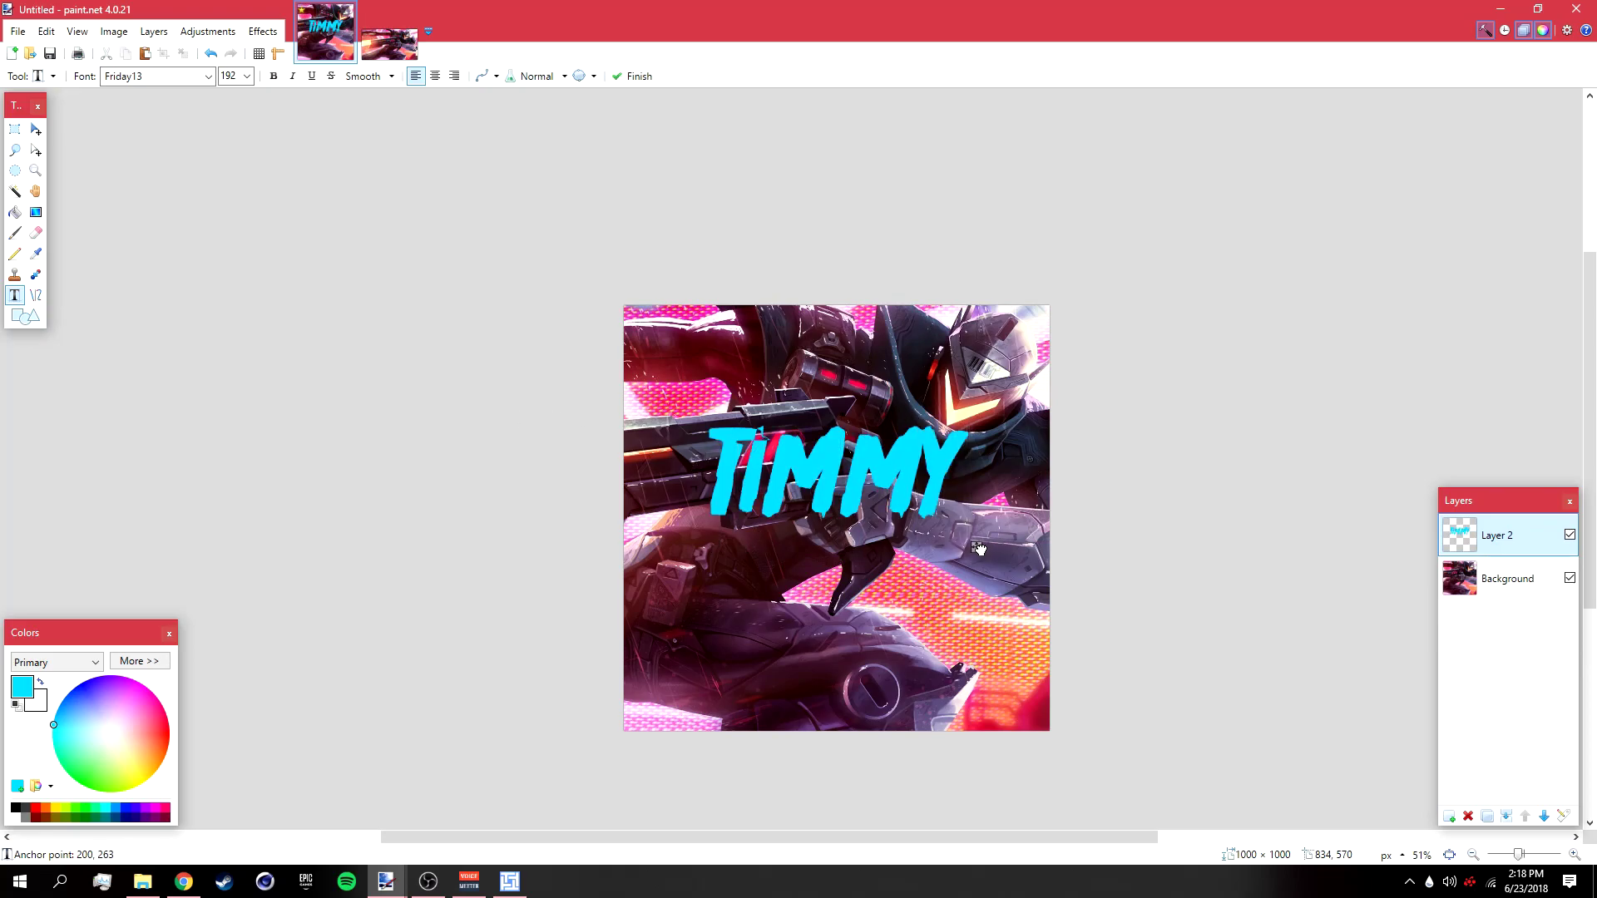
pyautogui.moveTo(977, 547); pyautogui.dragTo(992, 538)
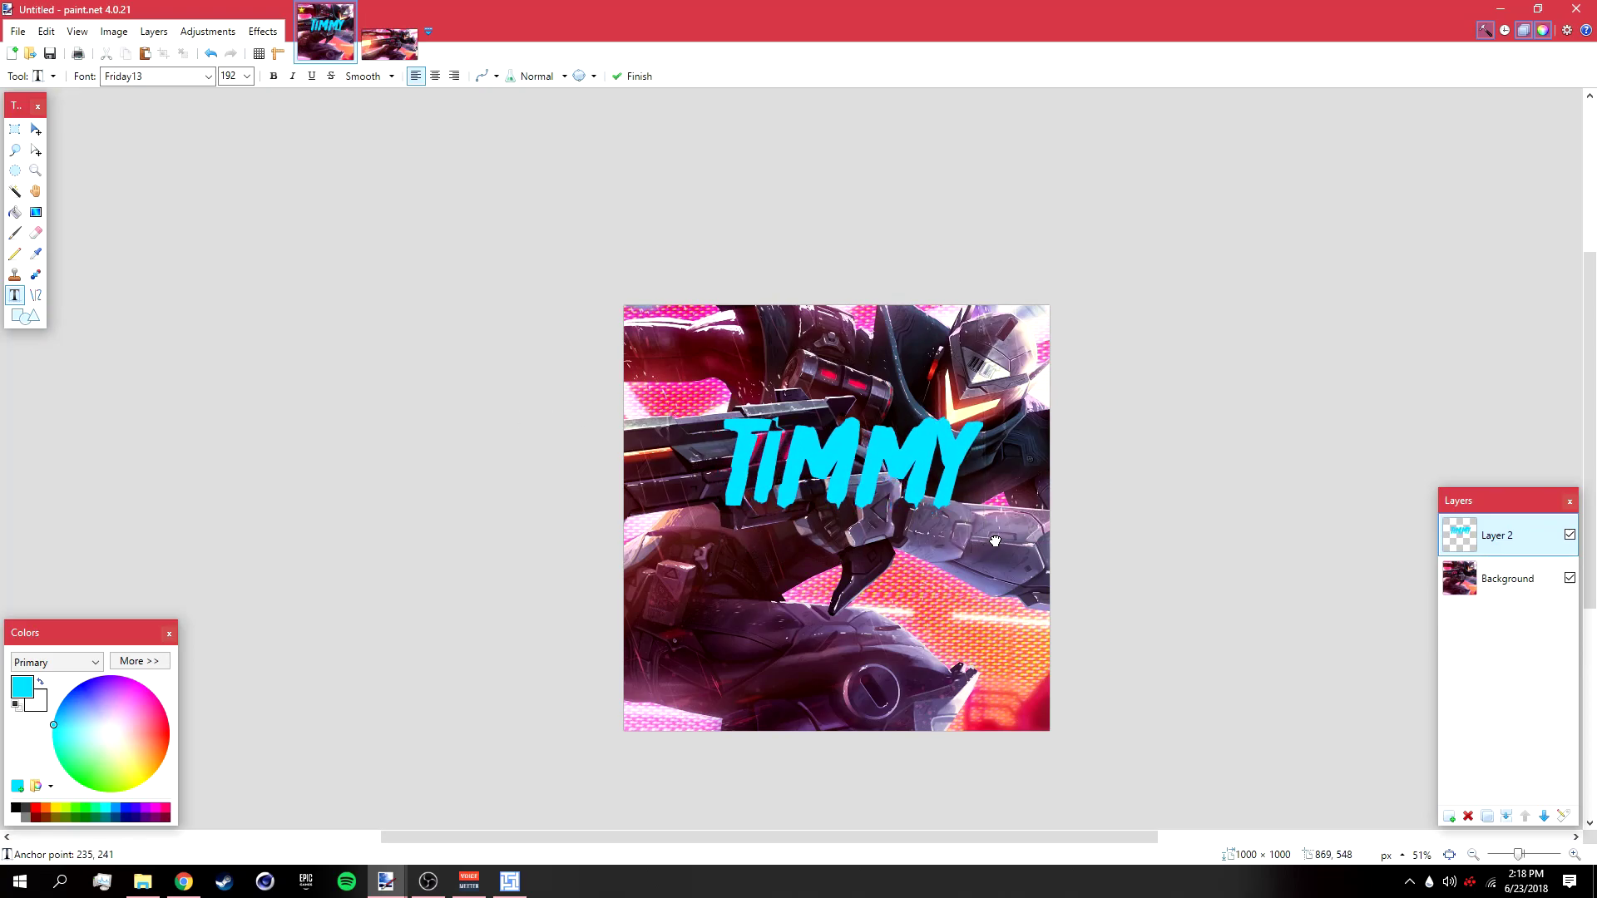
# - Magic-wand select the TIMMY letters and set the primary colour to cyan 00CBFF
pyautogui.click(14, 191)
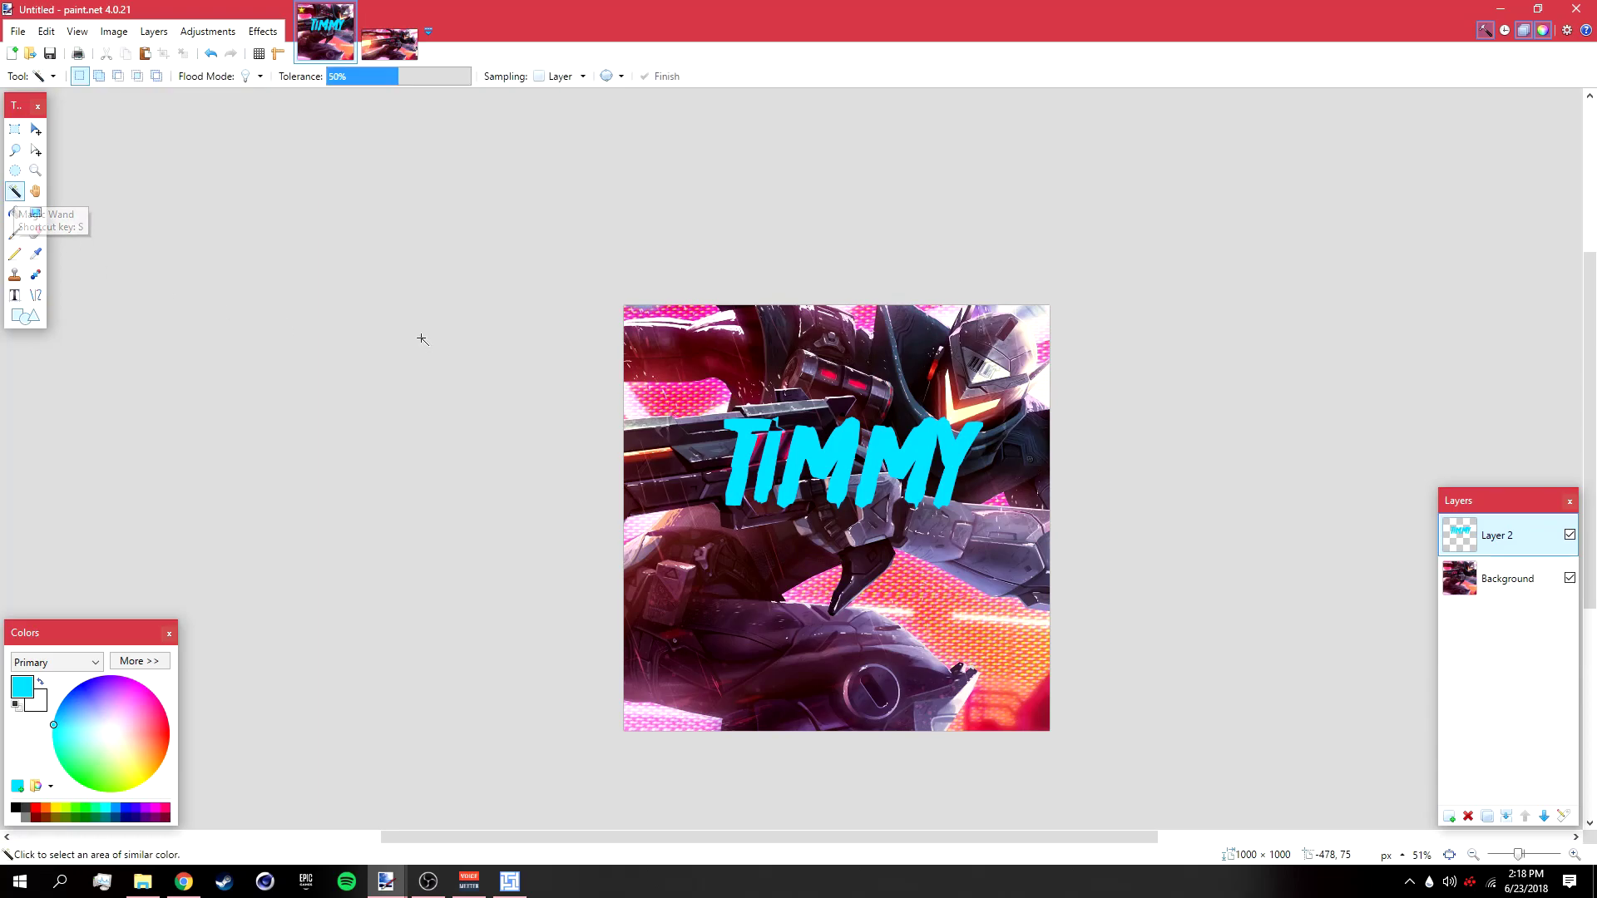
pyautogui.keyDown('shift'); pyautogui.click(842, 453); pyautogui.keyUp('shift')
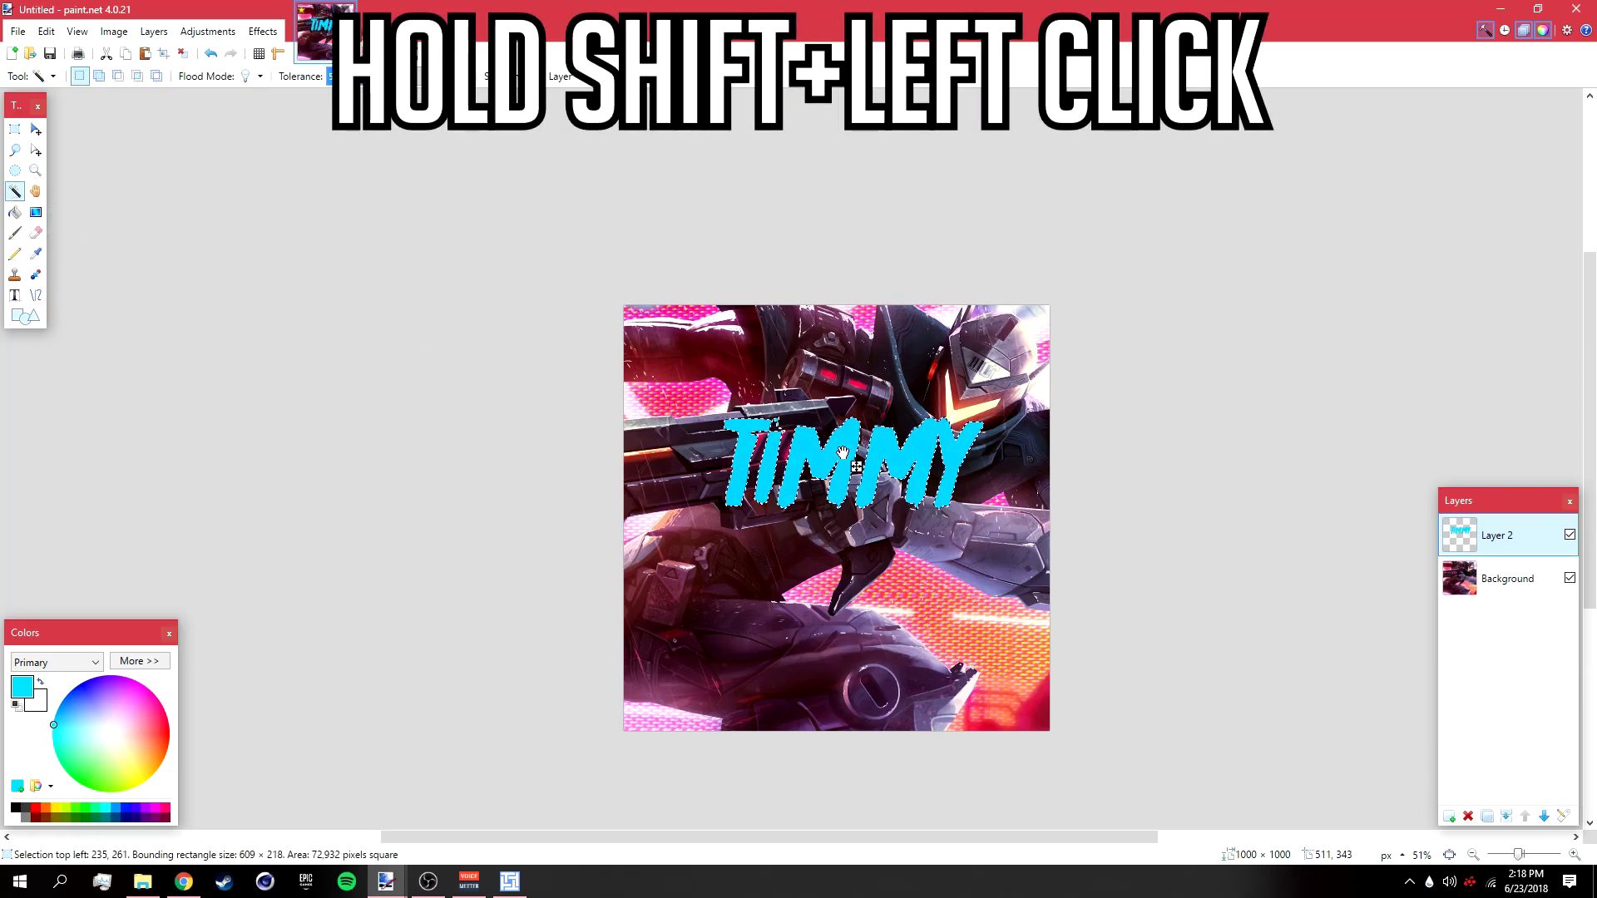
pyautogui.click(131, 662)
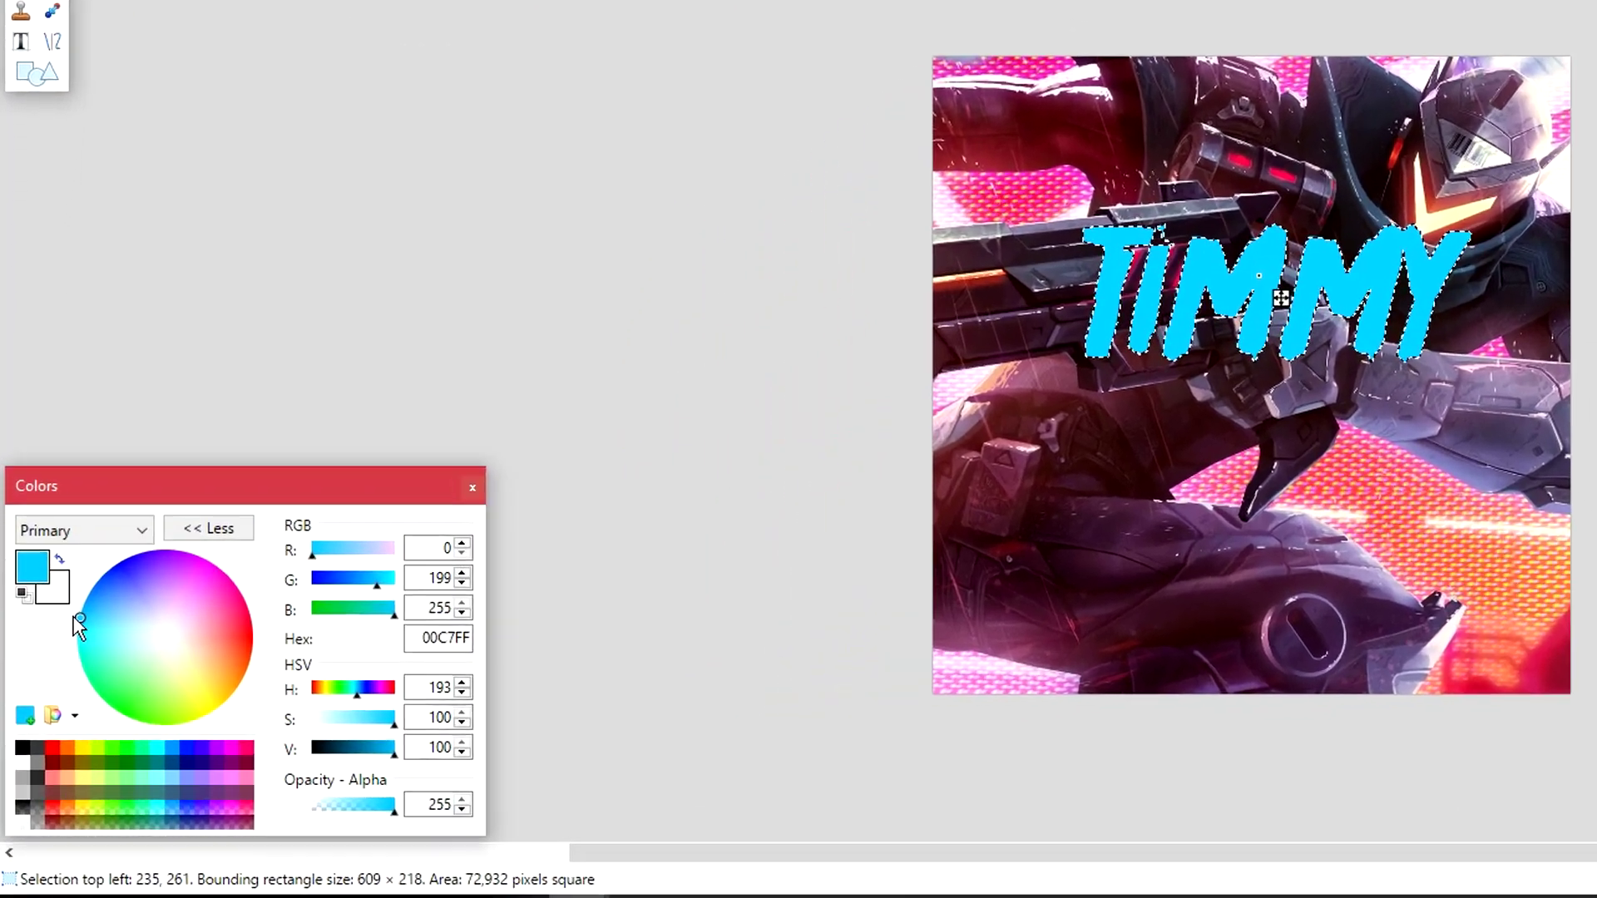
pyautogui.moveTo(54, 682); pyautogui.dragTo(42, 678)
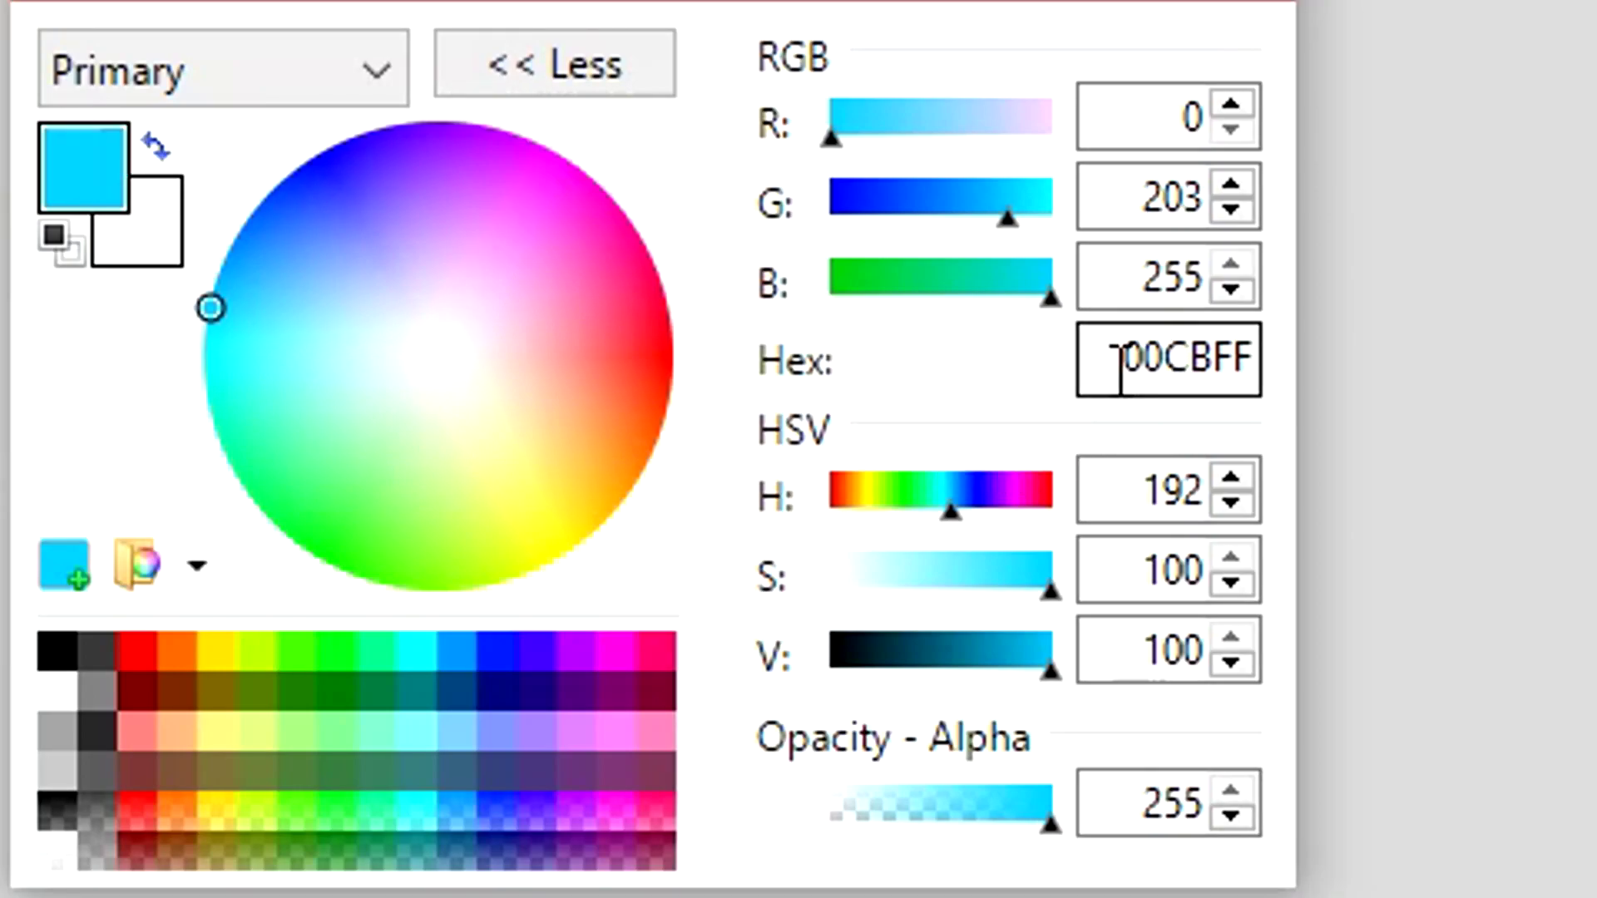
pyautogui.moveTo(1123, 358); pyautogui.dragTo(1249, 358)
pyautogui.hotkey('ctrl', 'c')
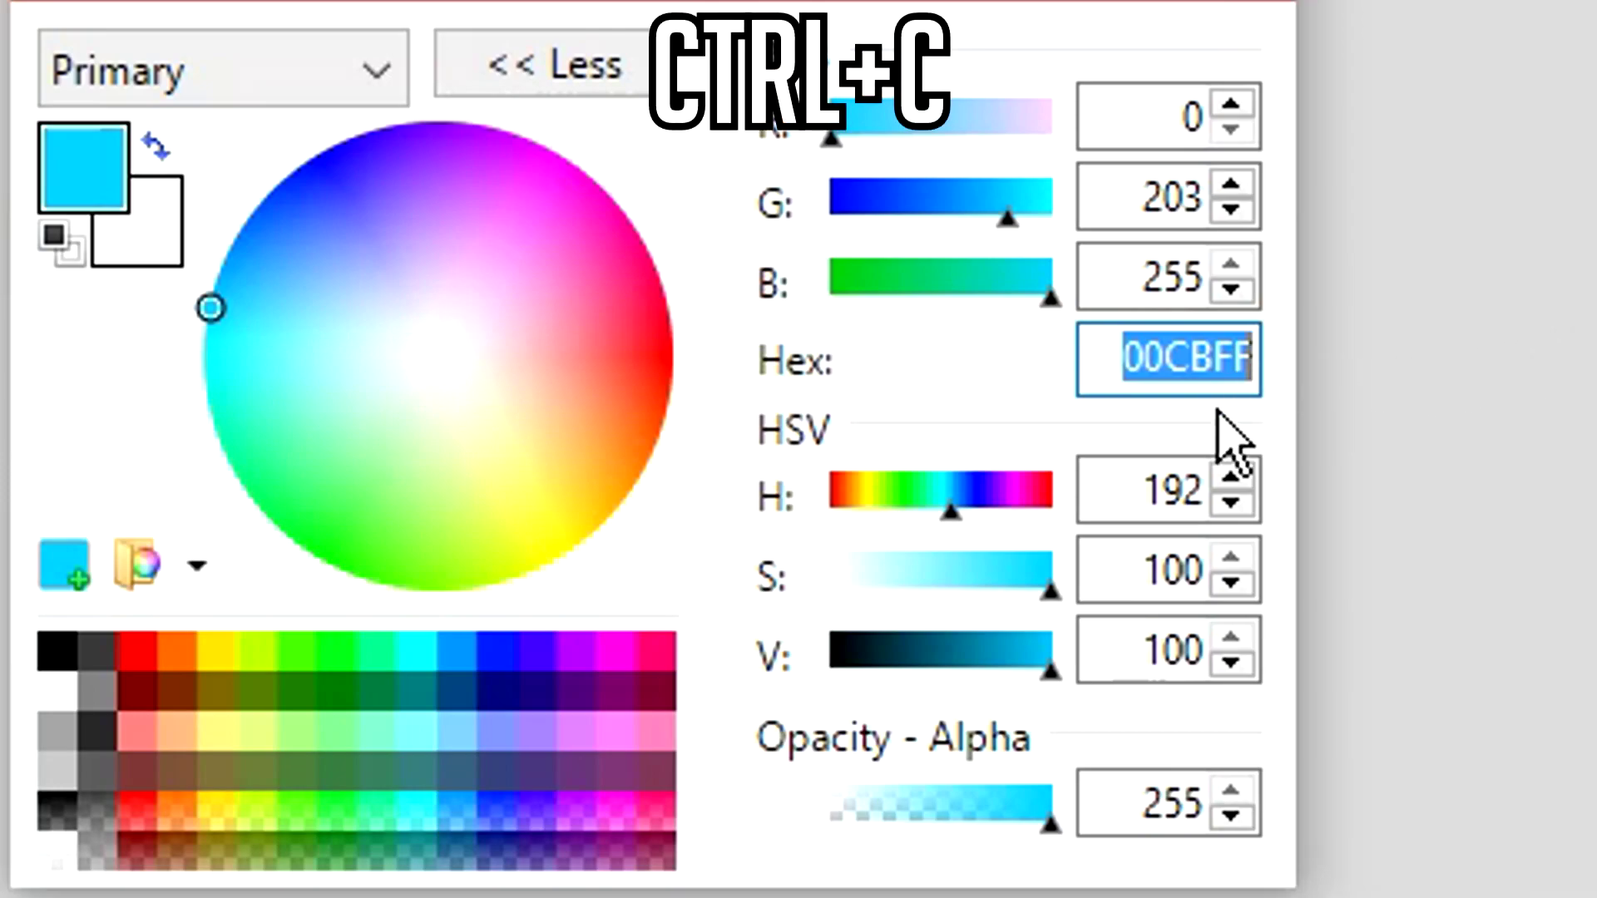
# - Make the secondary colour darker teal 008CAF by pasting 00CBFF and lowering value to 69
pyautogui.click(153, 143)
pyautogui.moveTo(1116, 358); pyautogui.dragTo(1252, 357)
pyautogui.hotkey('ctrl', 'v')
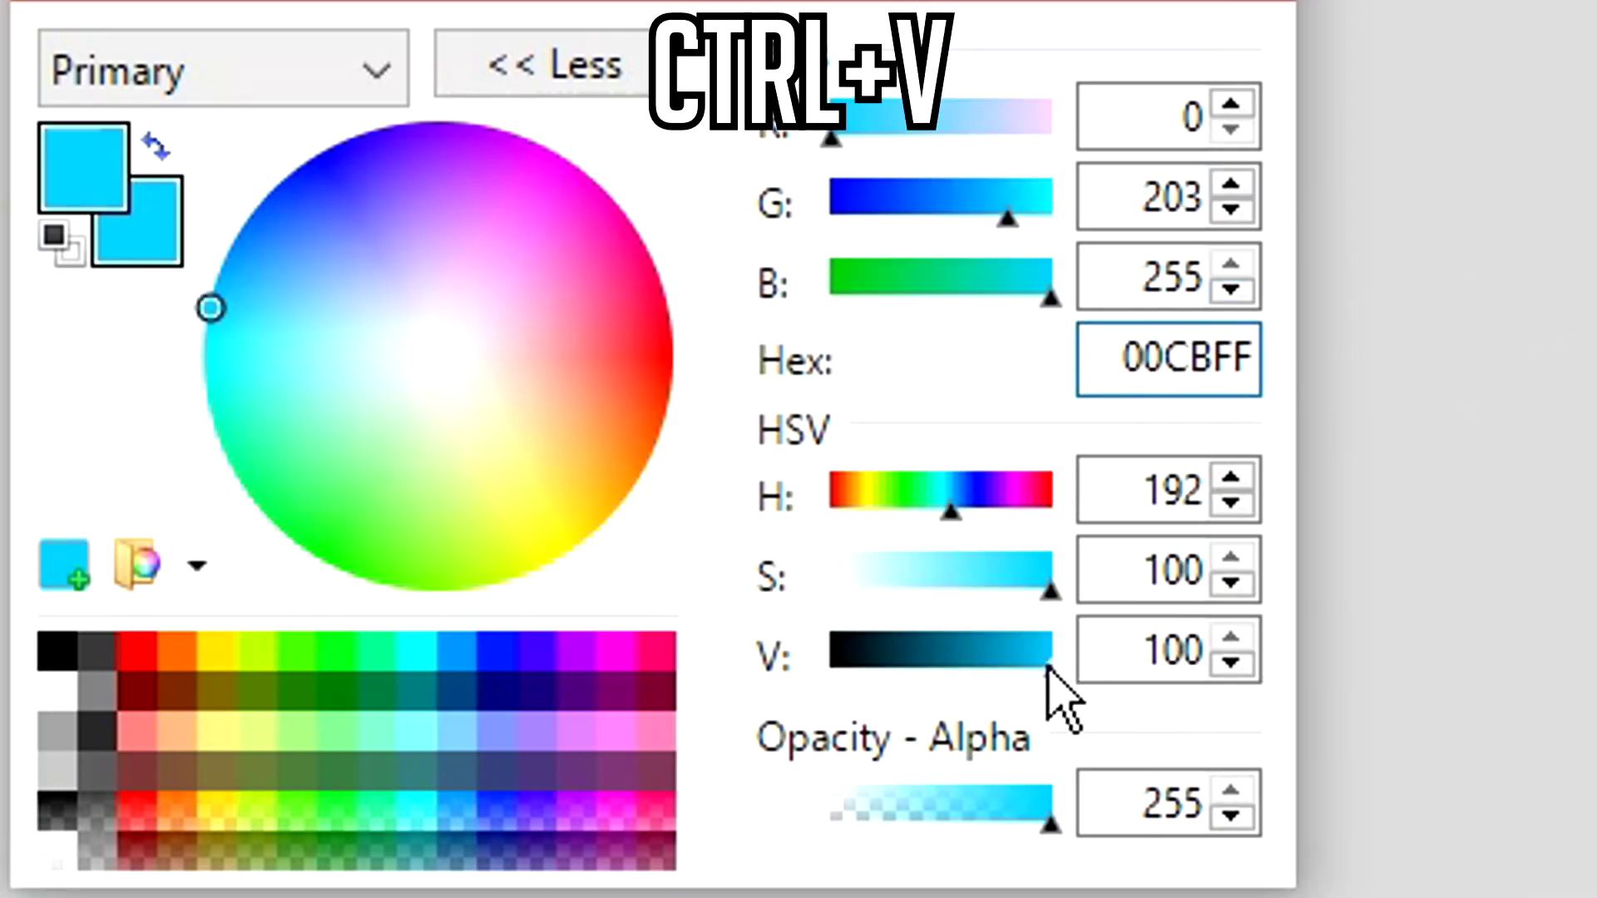
pyautogui.moveTo(1048, 675); pyautogui.dragTo(987, 692)
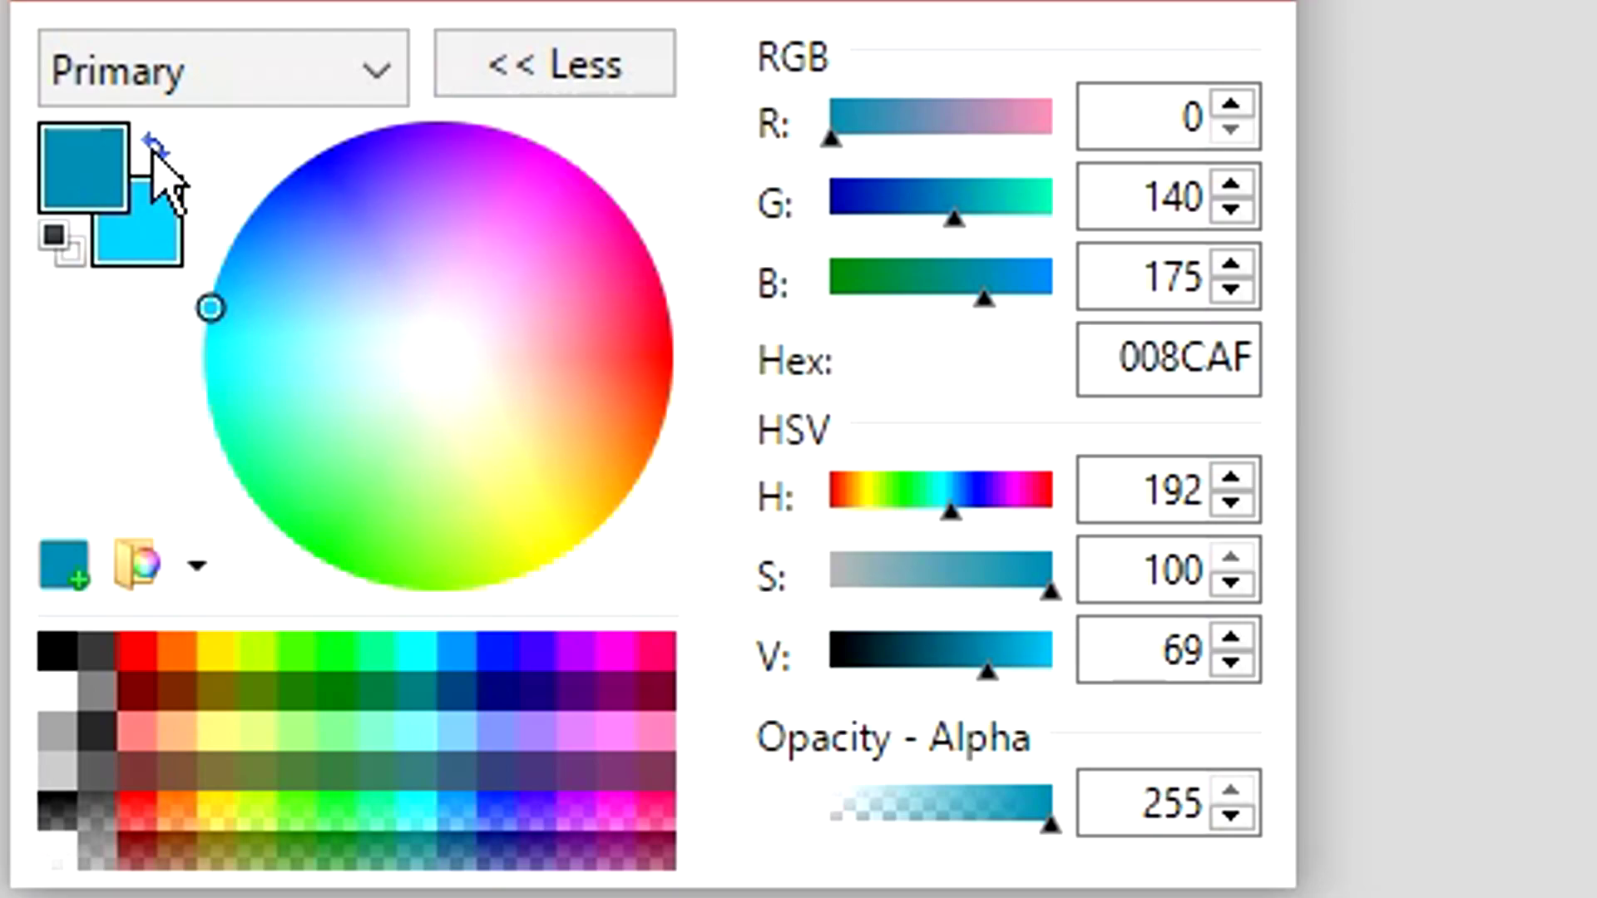
pyautogui.click(155, 152)
pyautogui.click(651, 83)
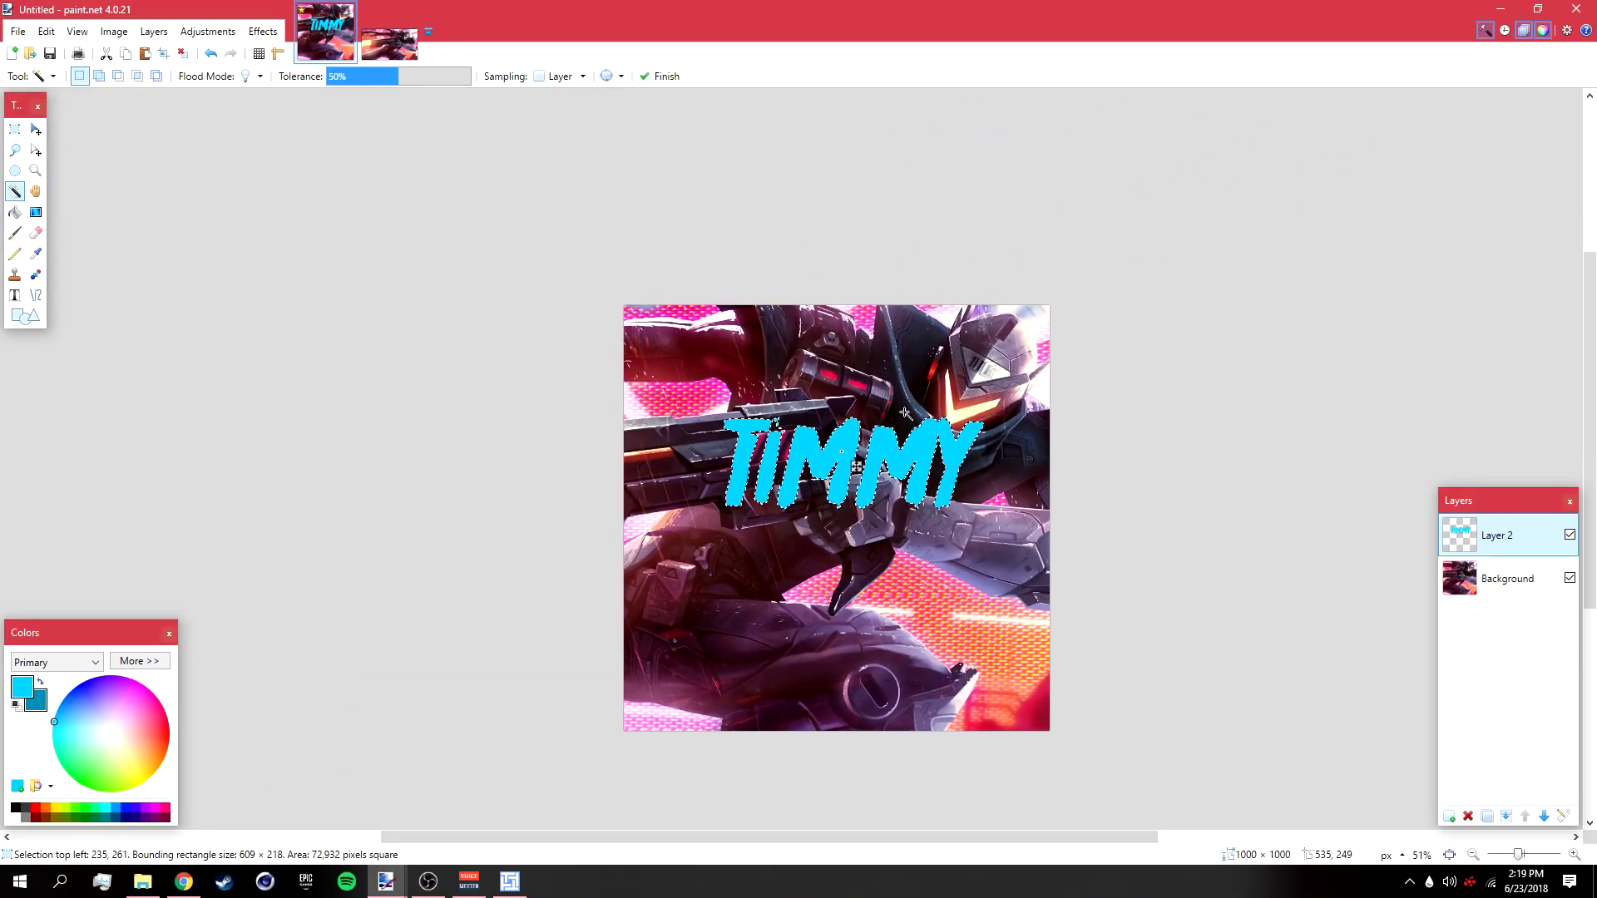
# - Fill the selected TIMMY letters with a top-to-bottom cyan-to-teal gradient, then deselect
pyautogui.click(35, 214)
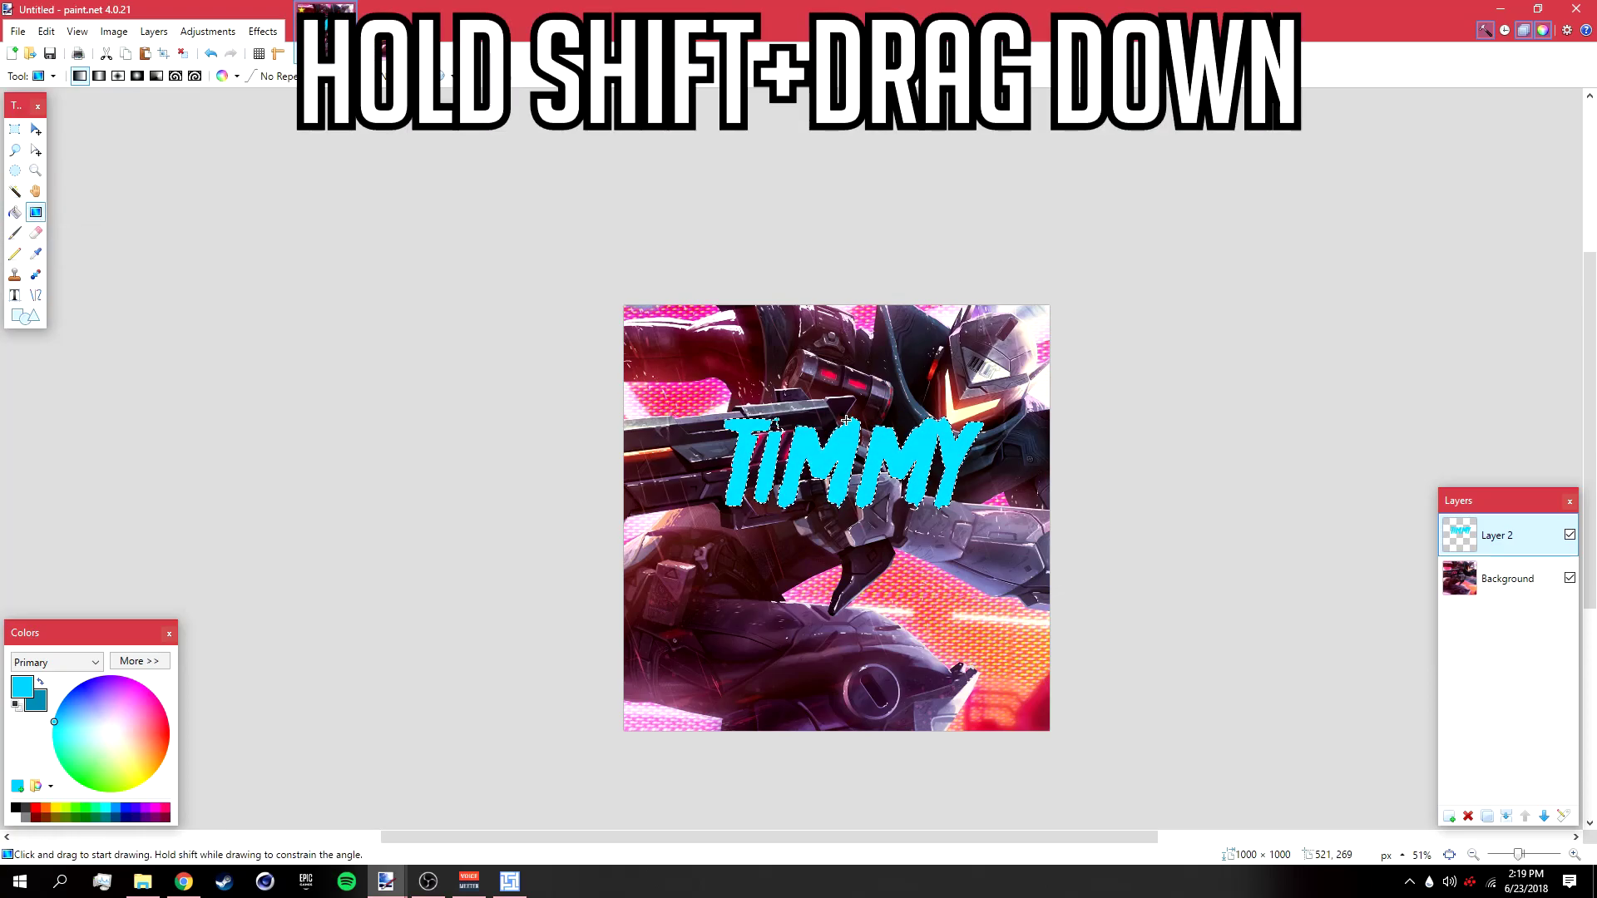
pyautogui.moveTo(845, 420); pyautogui.dragTo(847, 507)
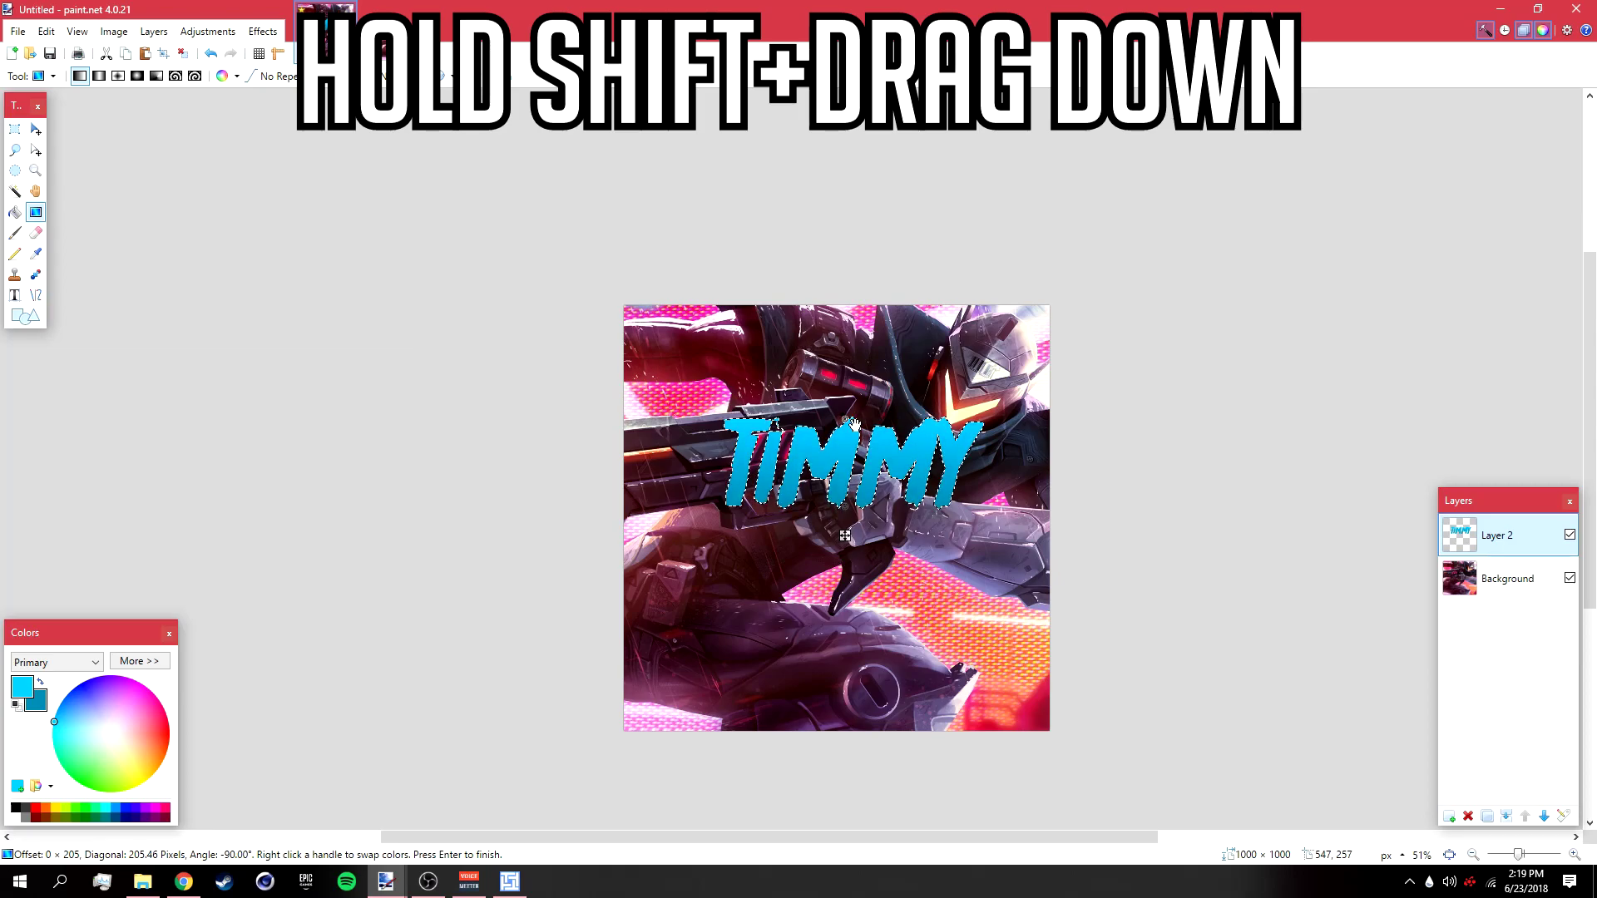
pyautogui.click(190, 54)
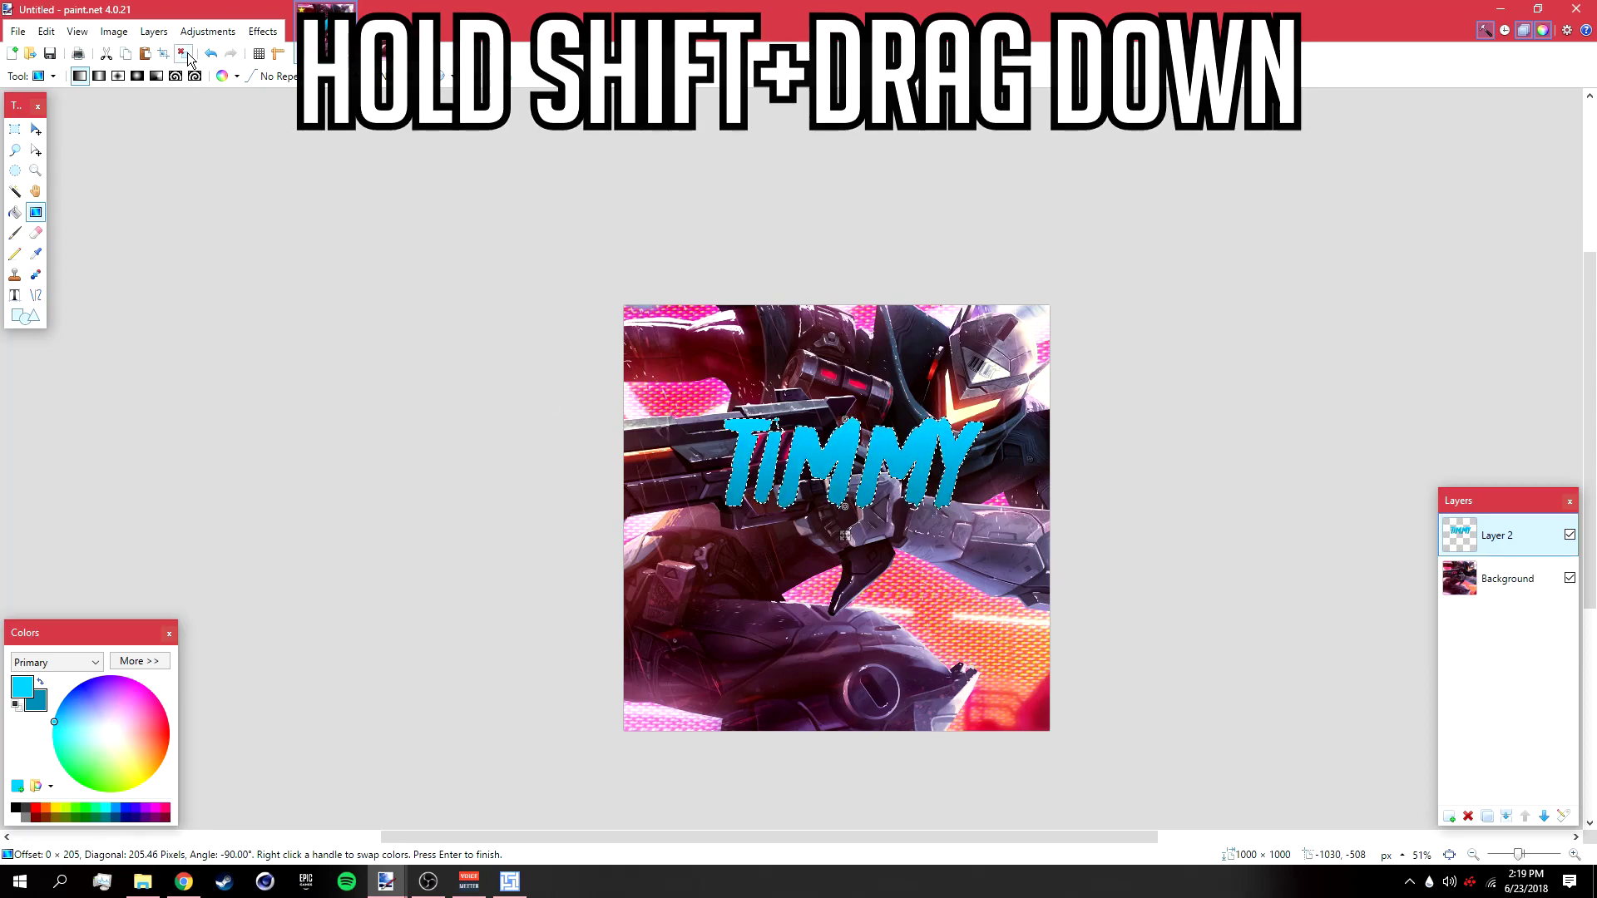
# - Apply a Glow effect to TIMMY with brightness -81
pyautogui.click(255, 35)
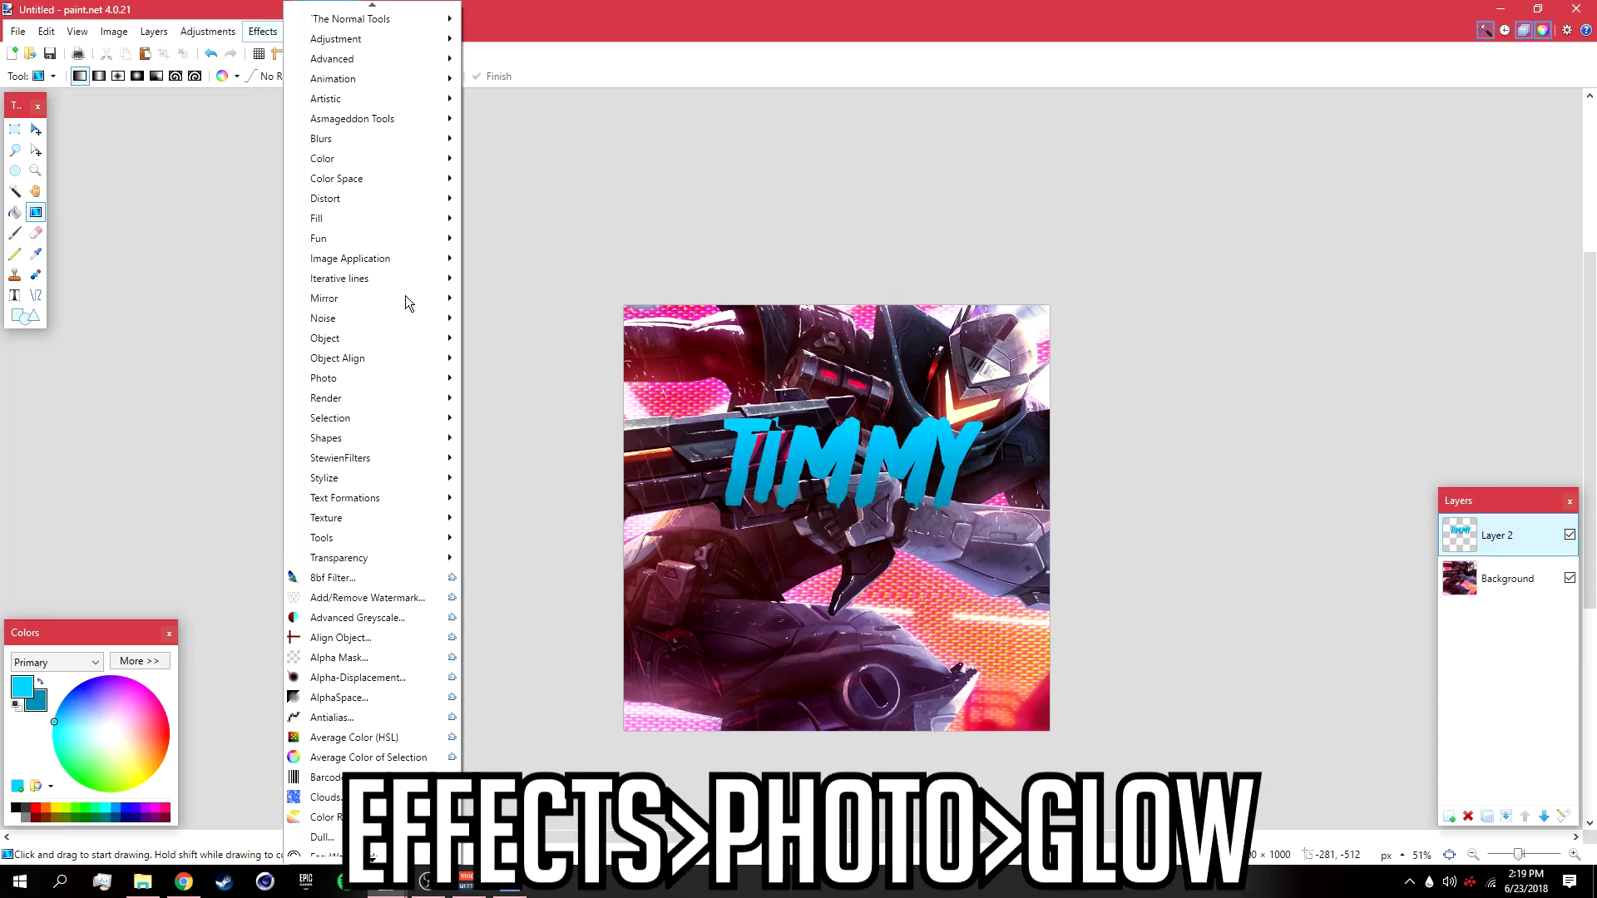
pyautogui.moveTo(410, 379)
pyautogui.click(502, 337)
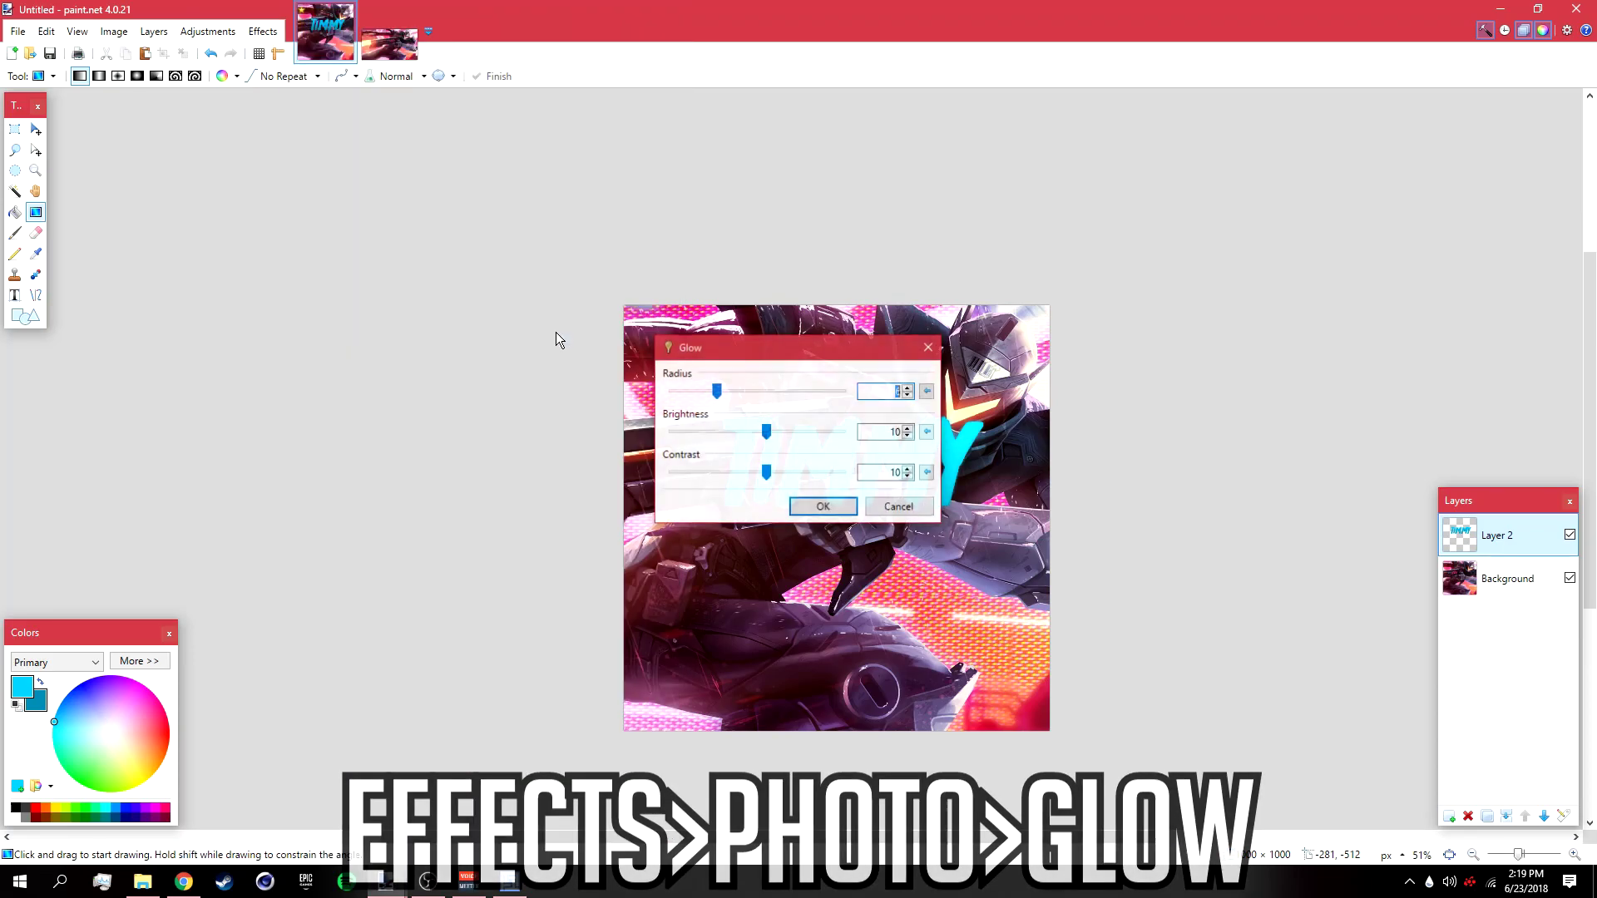
pyautogui.moveTo(766, 431); pyautogui.dragTo(705, 432)
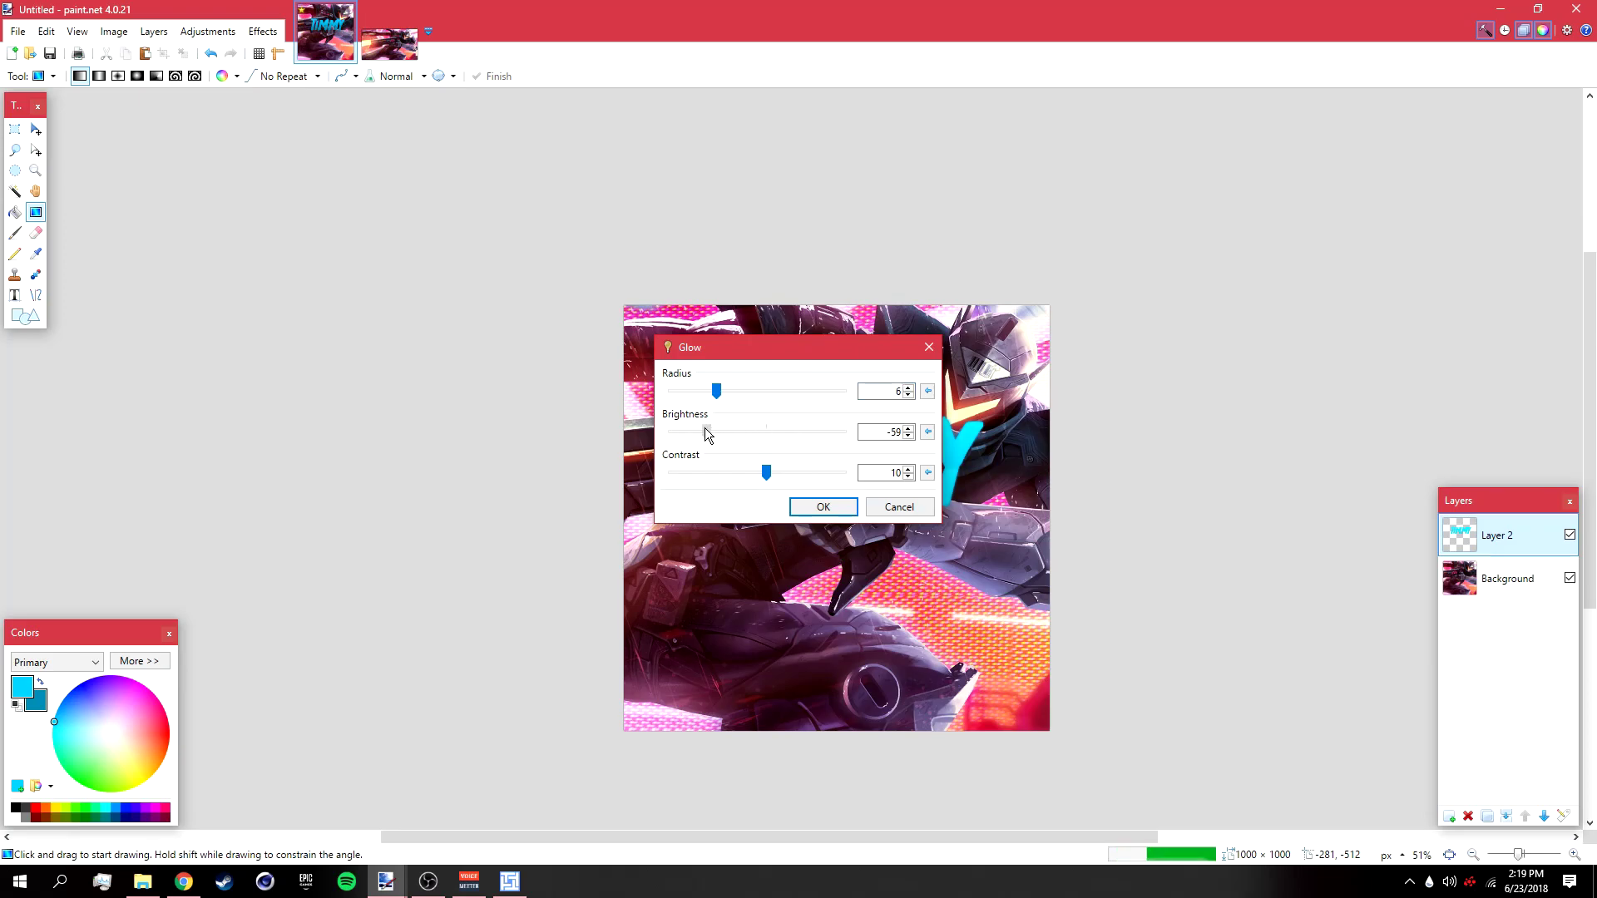
pyautogui.moveTo(807, 350); pyautogui.dragTo(455, 228)
pyautogui.moveTo(355, 314); pyautogui.dragTo(339, 319)
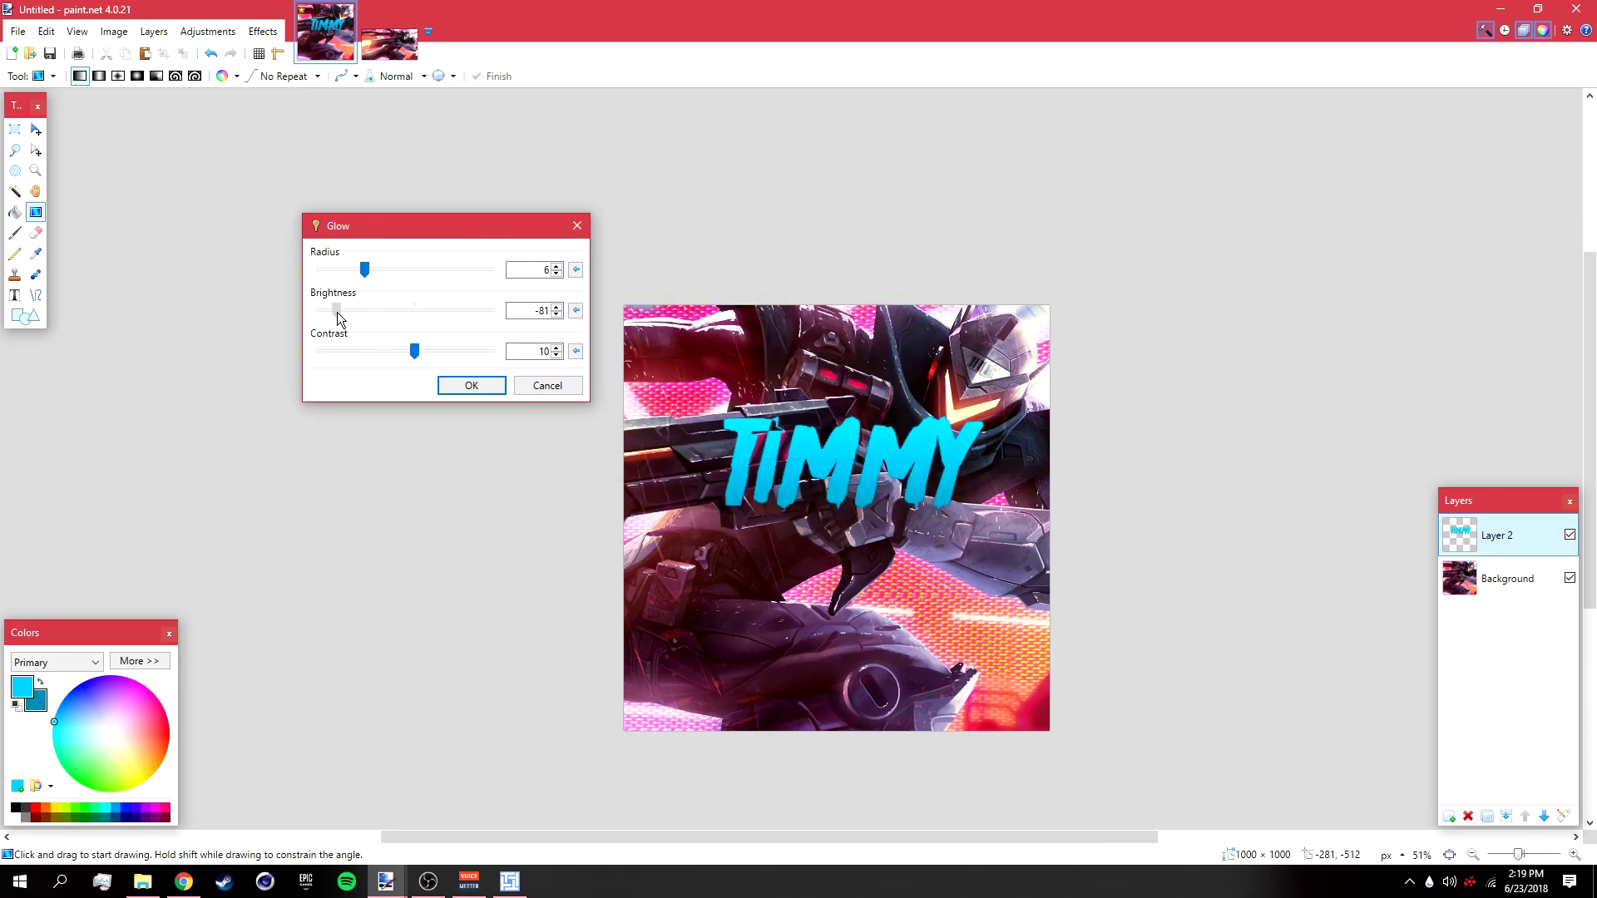
pyautogui.click(464, 384)
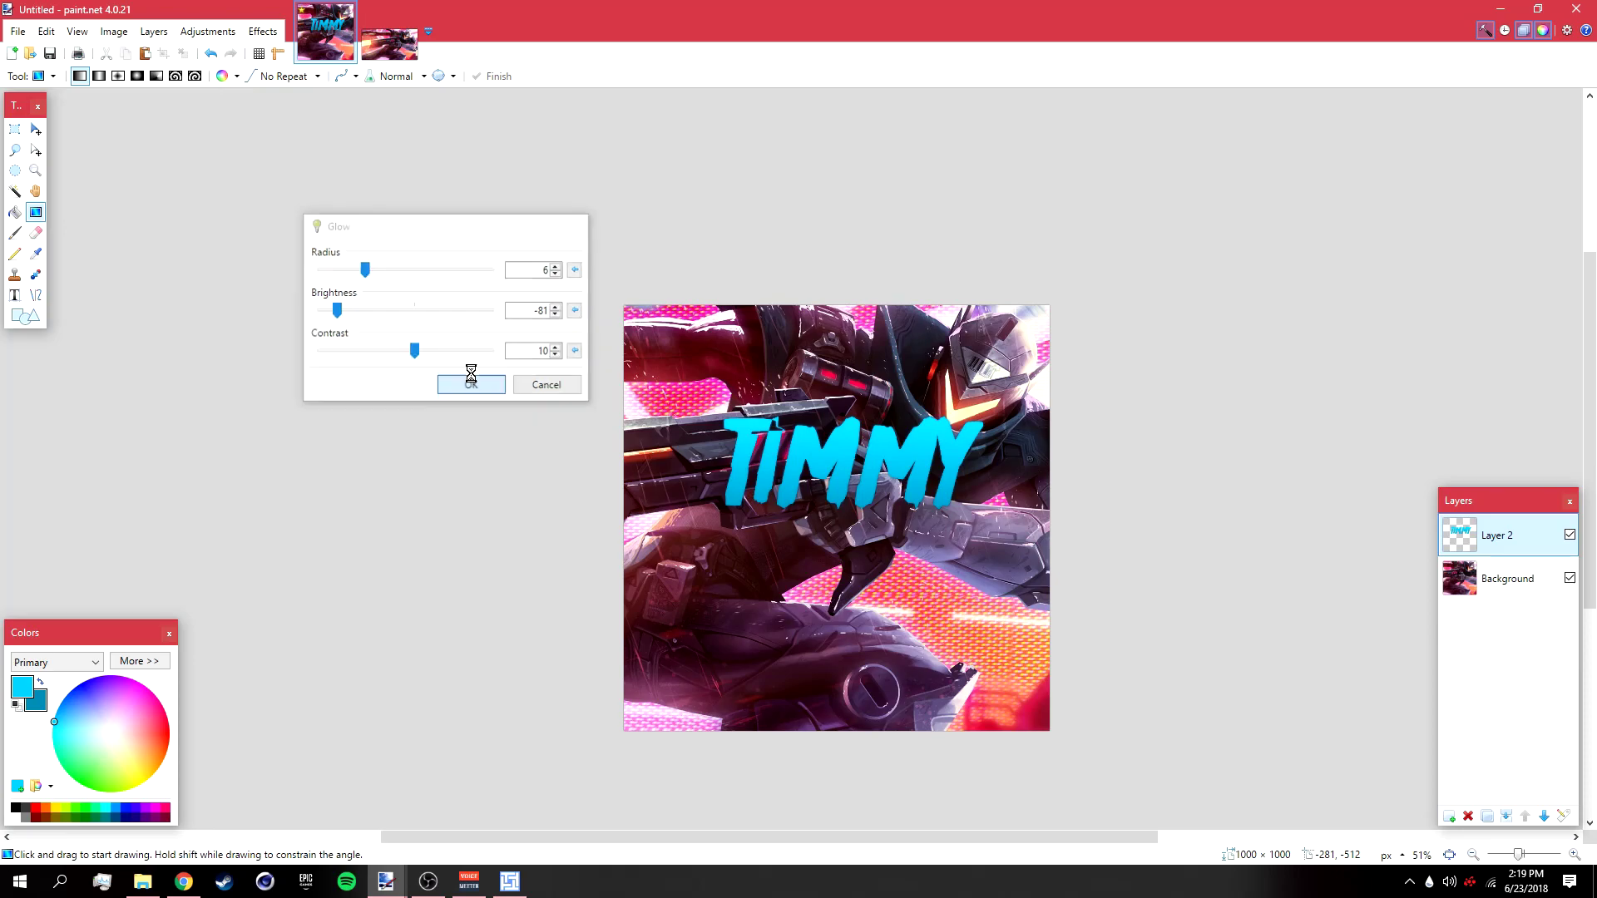
# - Add a black Drop Shadow with blur radius 0 and widening radius 9 as an outline
pyautogui.click(263, 32)
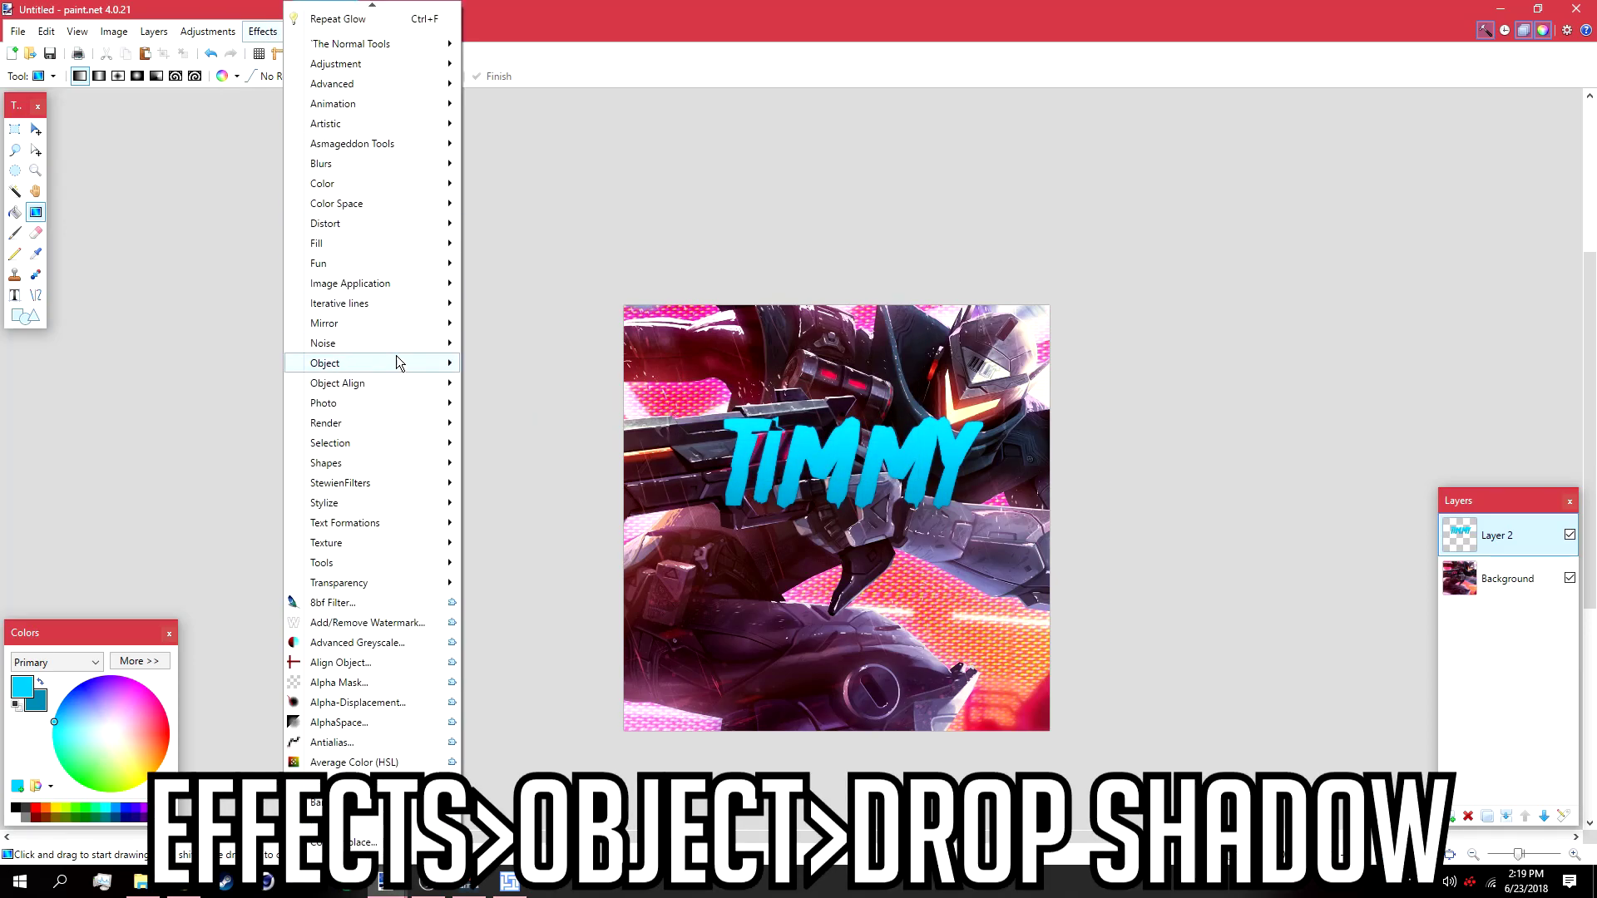
pyautogui.moveTo(399, 363)
pyautogui.click(519, 463)
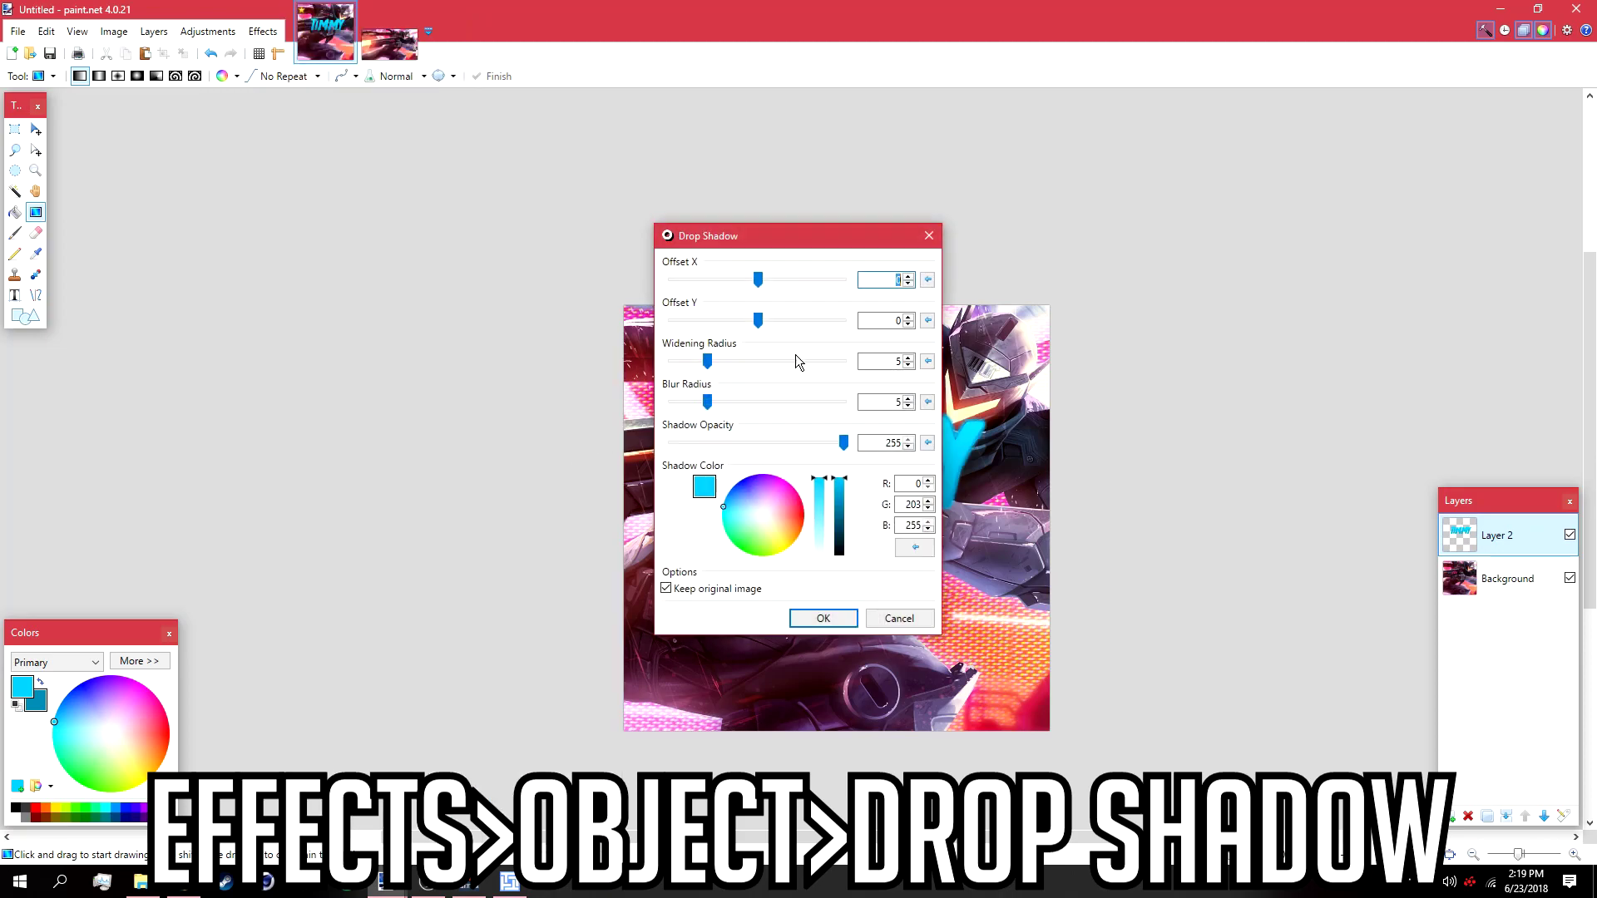
pyautogui.moveTo(816, 228); pyautogui.dragTo(352, 134)
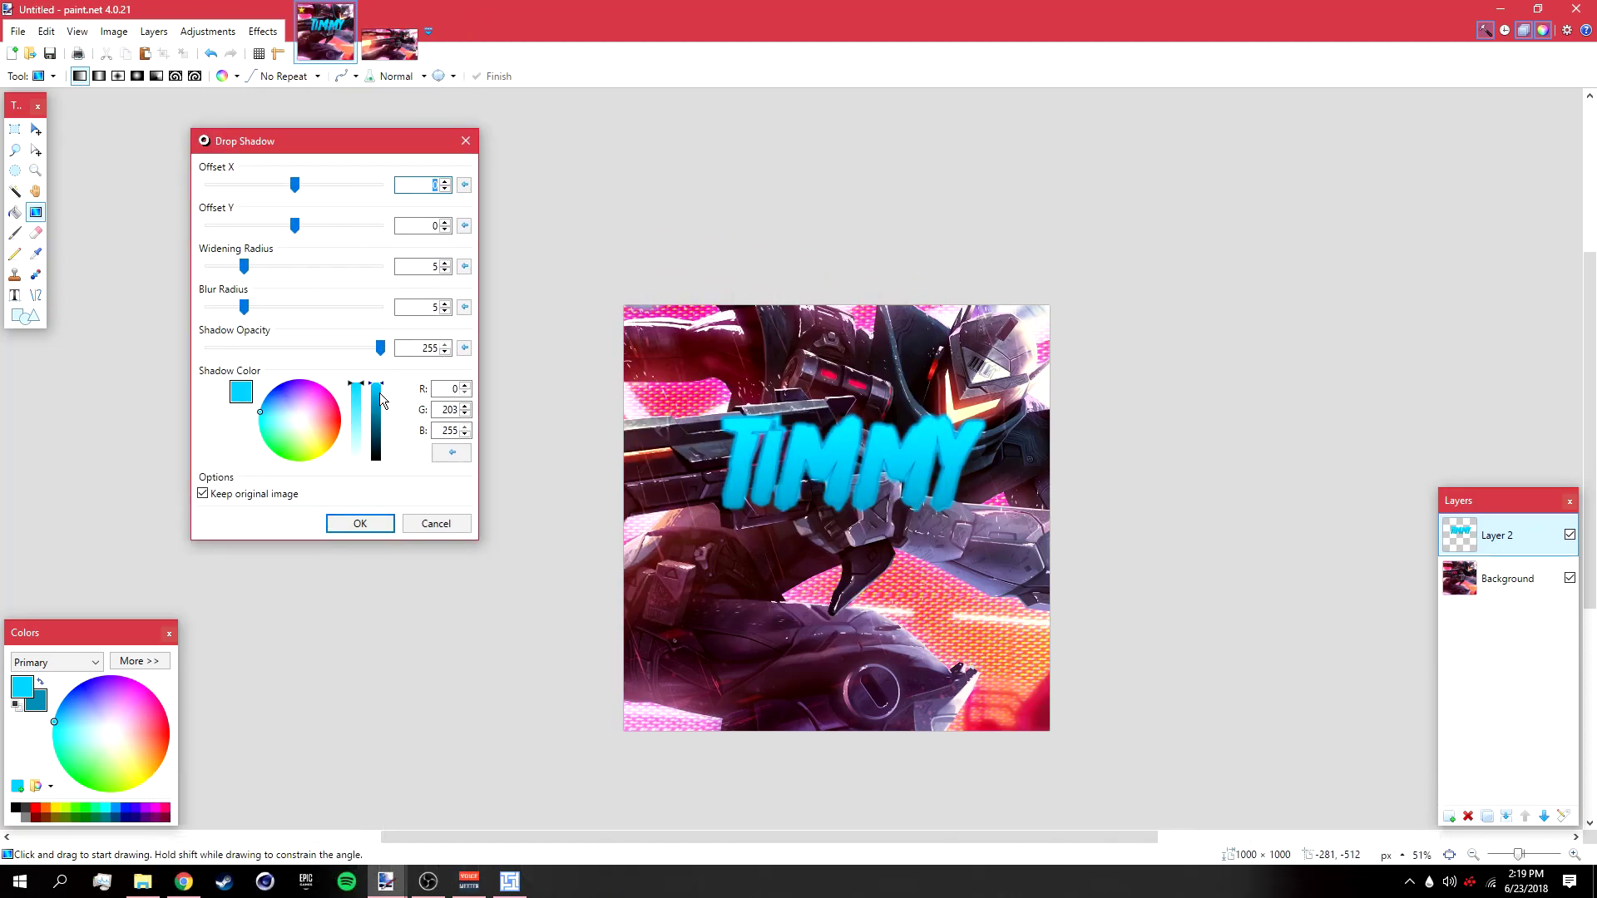
pyautogui.moveTo(376, 402); pyautogui.dragTo(376, 462)
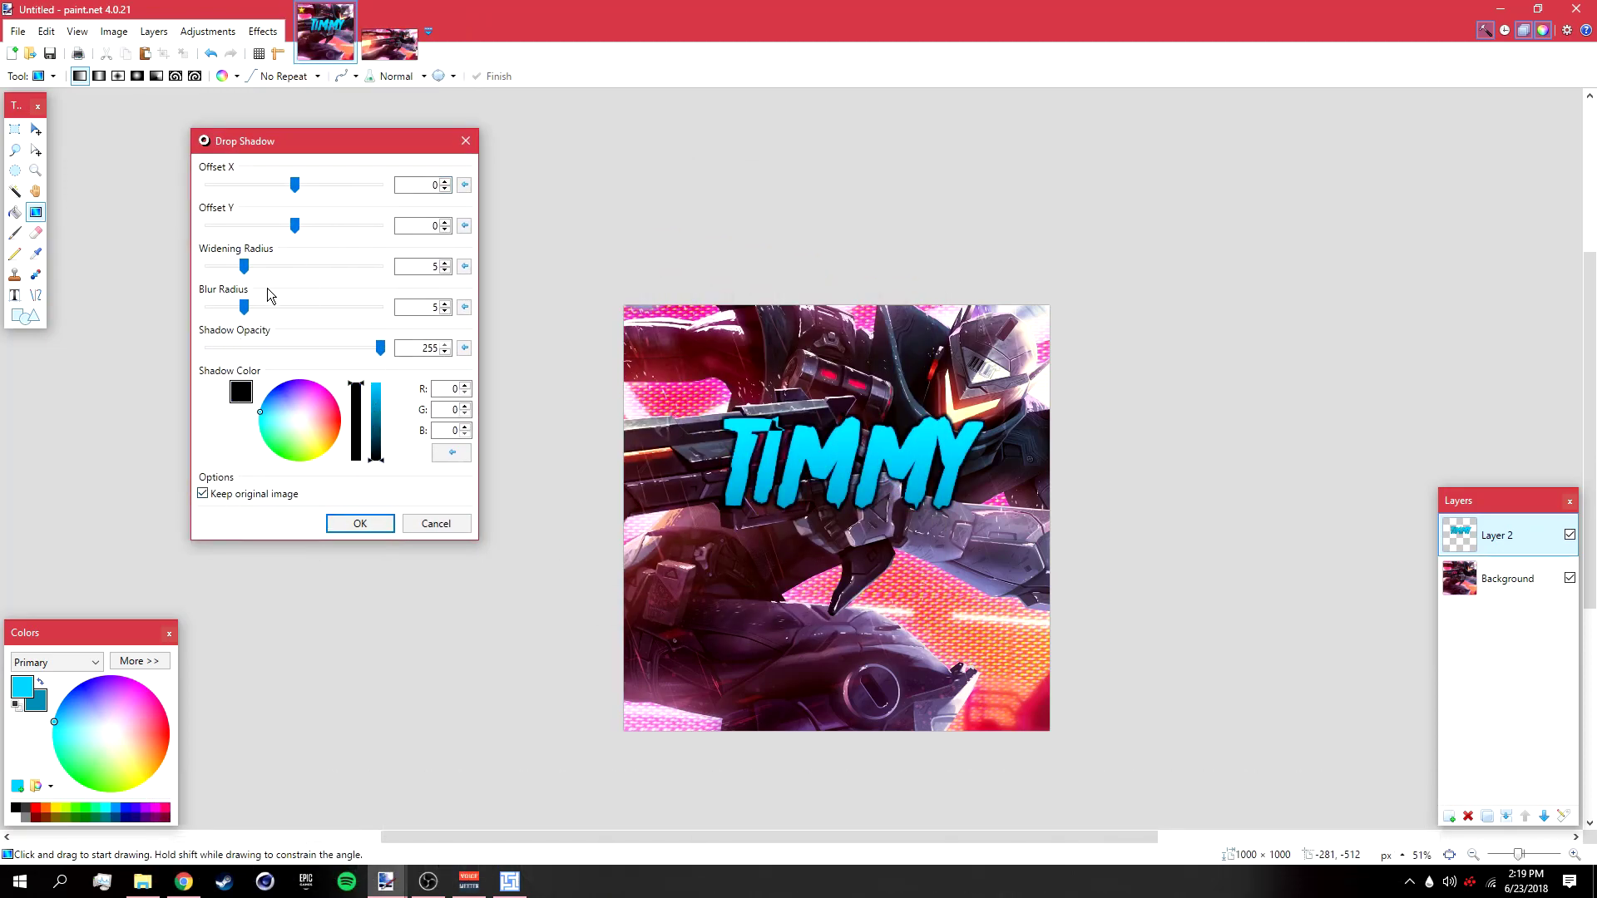
pyautogui.moveTo(243, 307); pyautogui.dragTo(150, 296)
pyautogui.moveTo(245, 273); pyautogui.dragTo(275, 262)
pyautogui.click(357, 528)
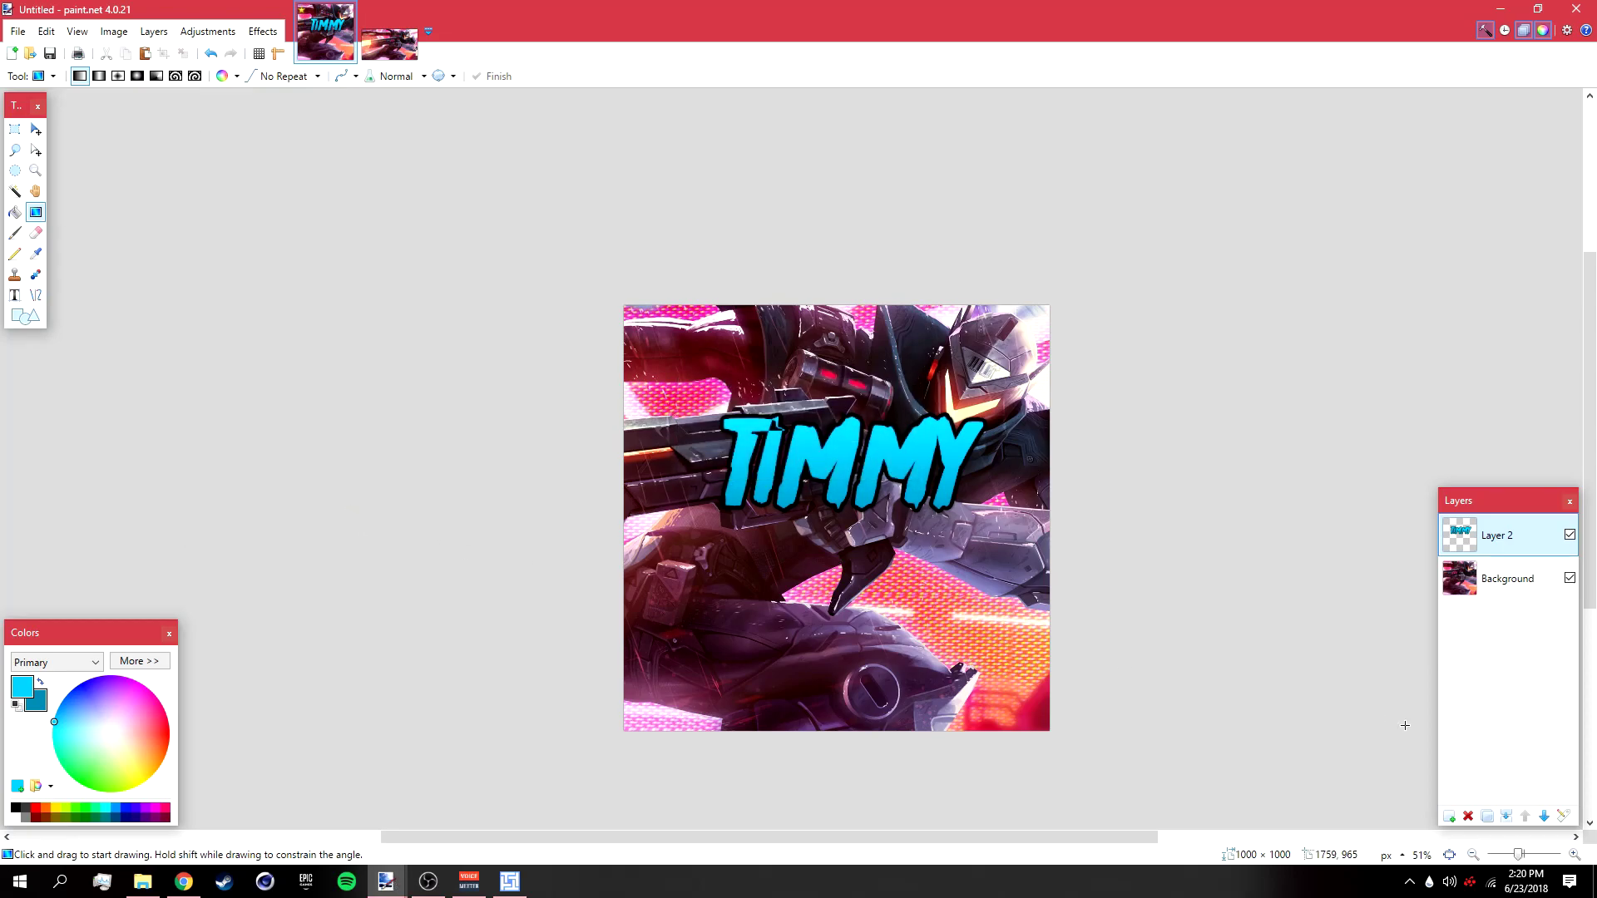
# - Add a new layer and set white as primary and grey as secondary colour
pyautogui.click(1450, 817)
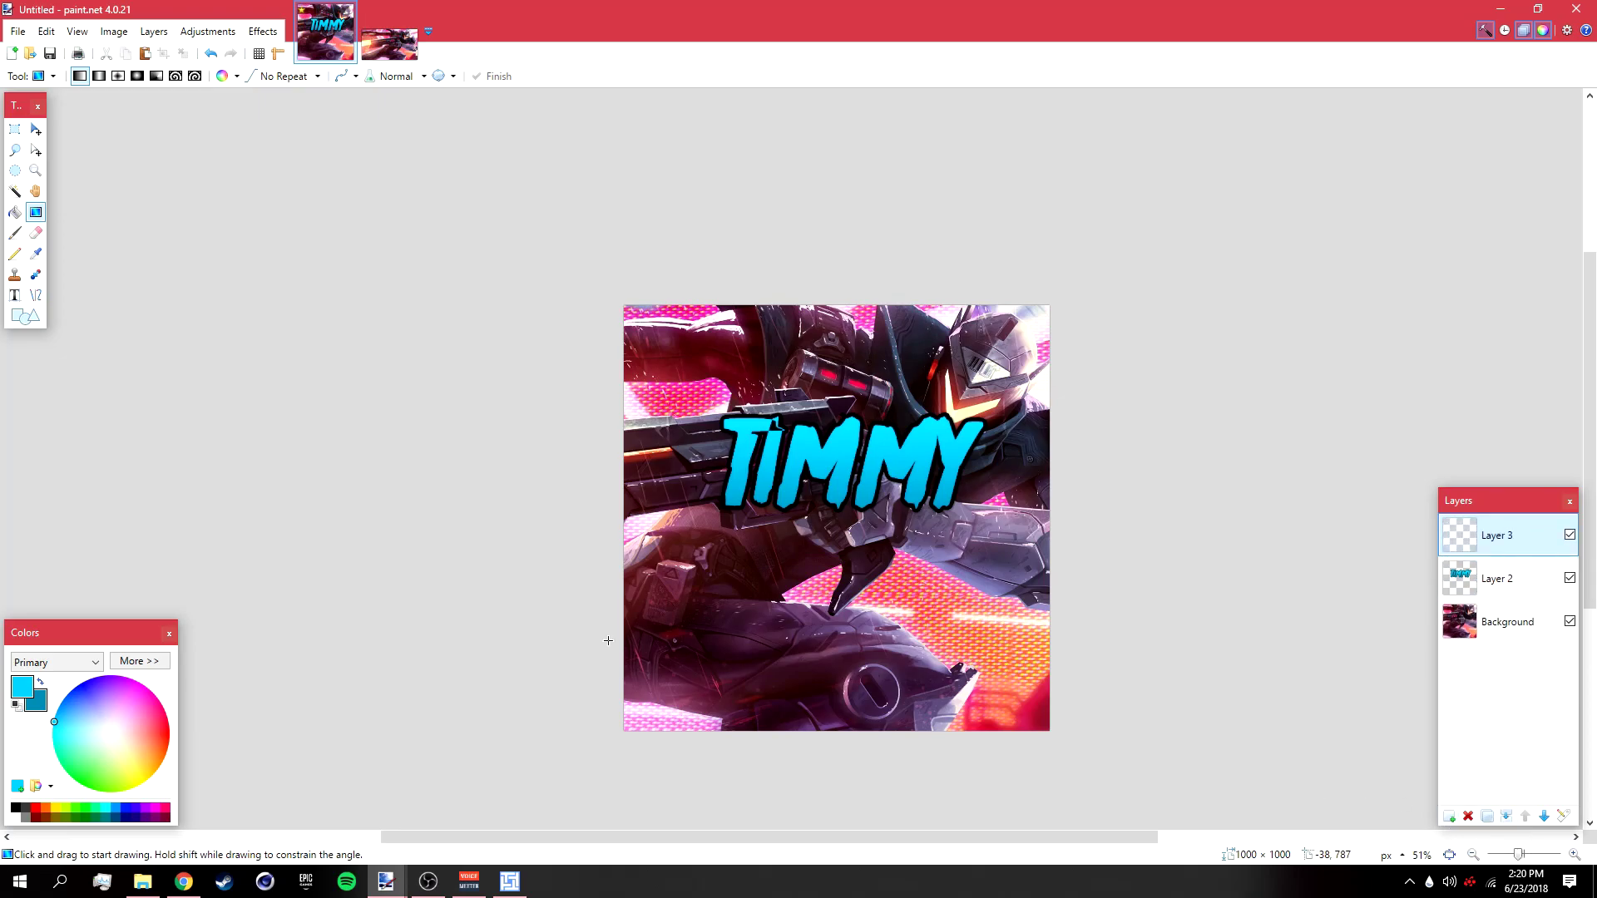
pyautogui.click(40, 682)
pyautogui.click(16, 818)
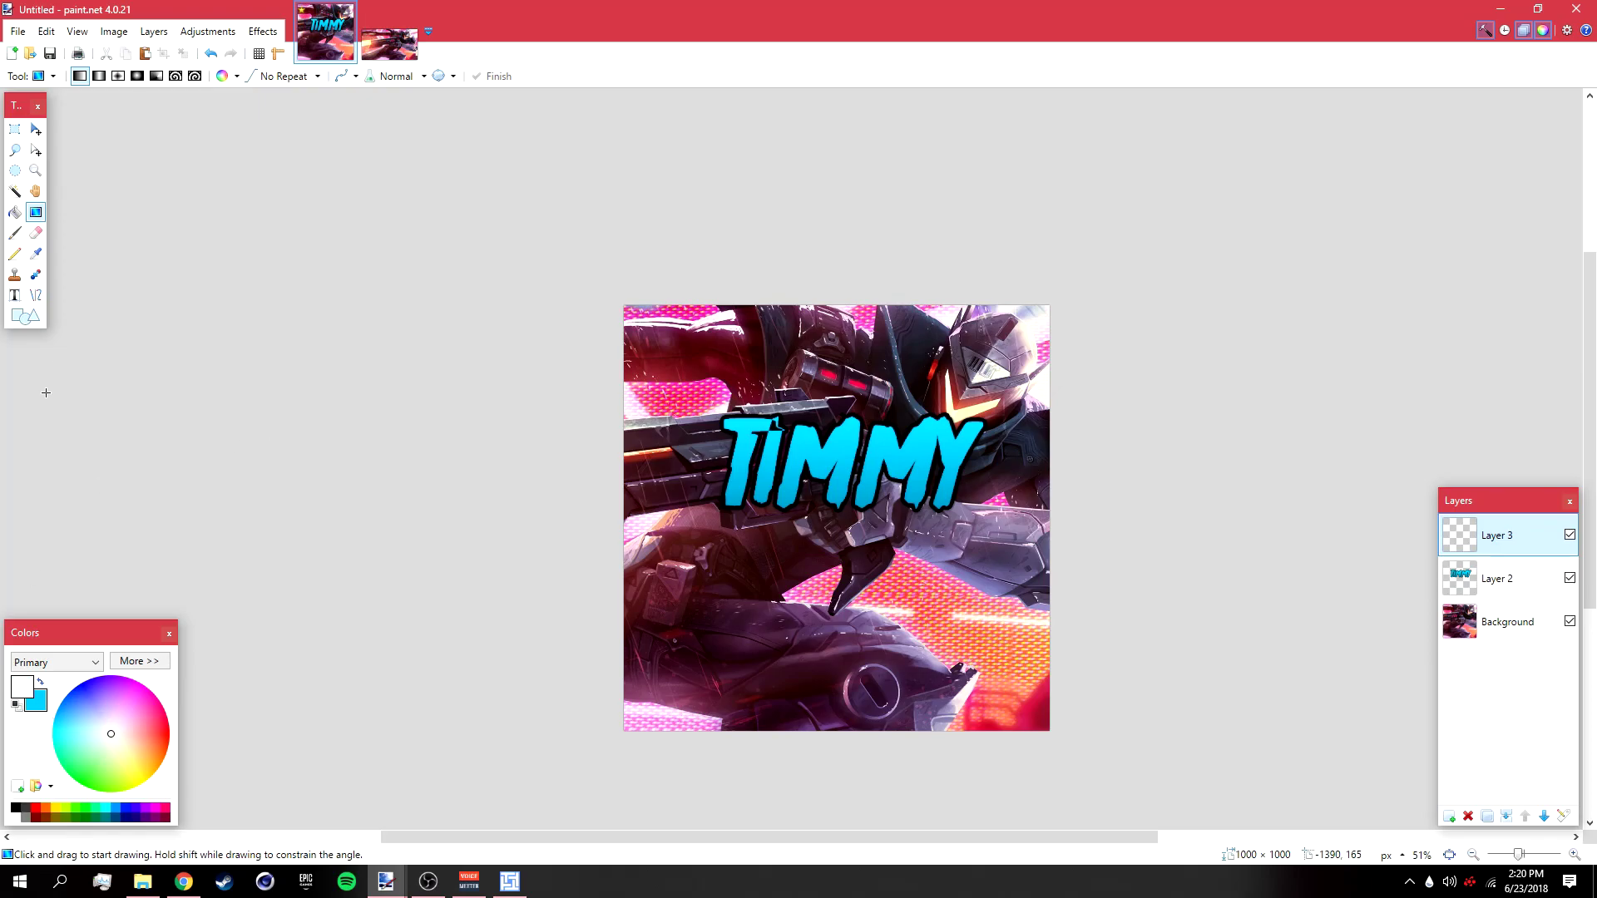
pyautogui.click(40, 682)
pyautogui.click(26, 819)
pyautogui.click(40, 682)
# - Type TACO and position it just beneath TIMMY
pyautogui.click(14, 296)
pyautogui.click(744, 639)
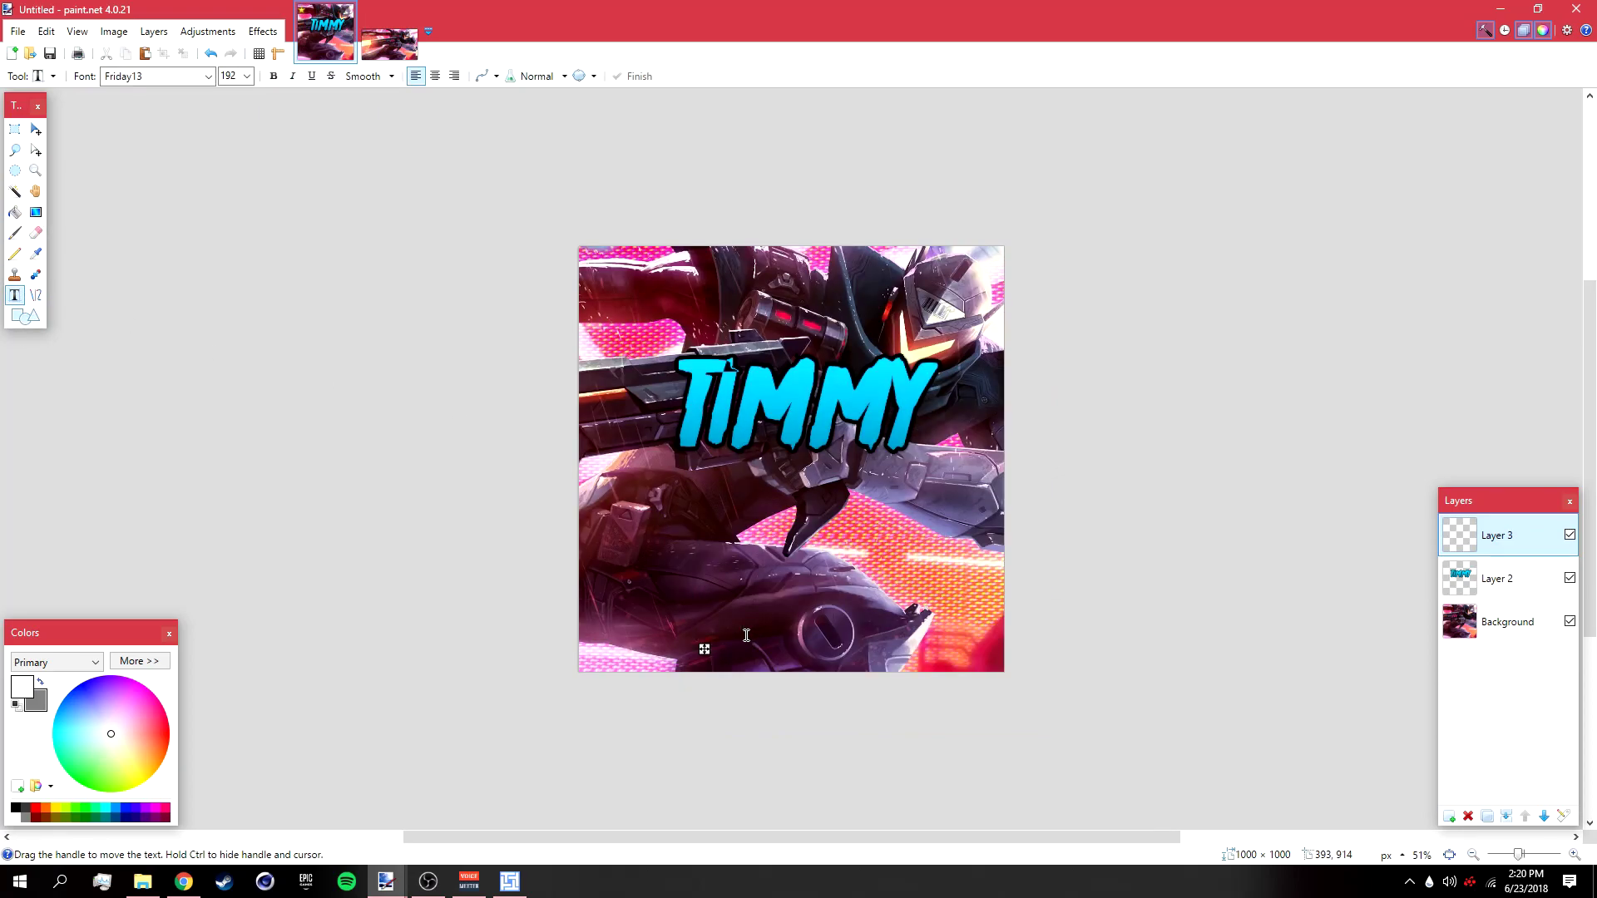
pyautogui.write('TACO')
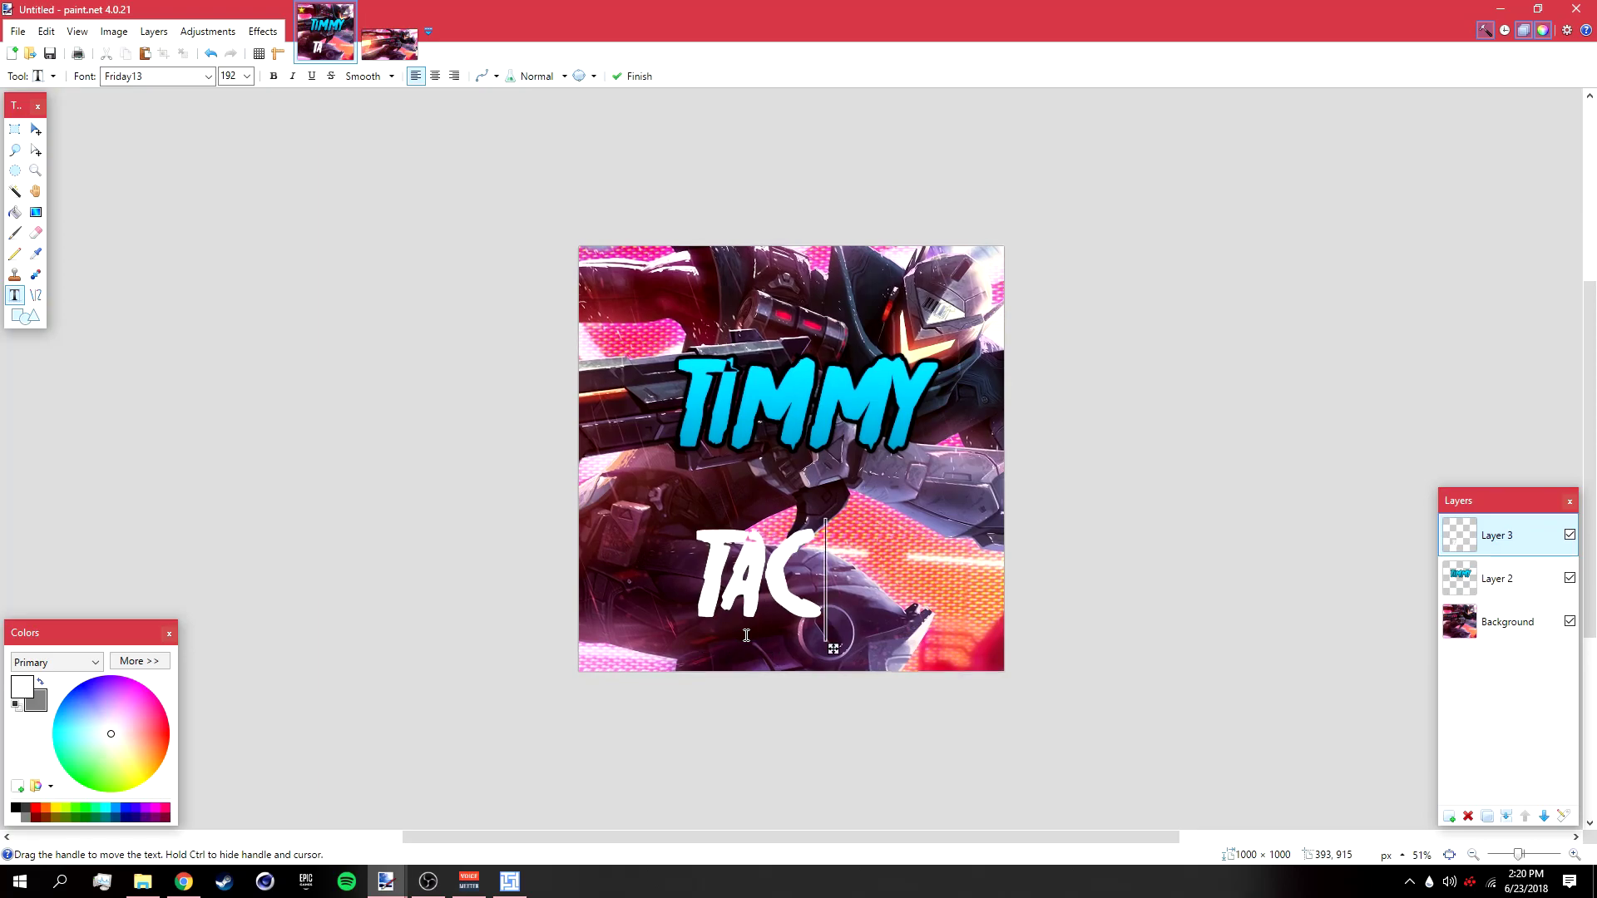
pyautogui.moveTo(704, 649); pyautogui.dragTo(703, 580)
# - Magic-wand select TACO, fill it with a white-to-grey vertical gradient, and deselect
pyautogui.click(15, 191)
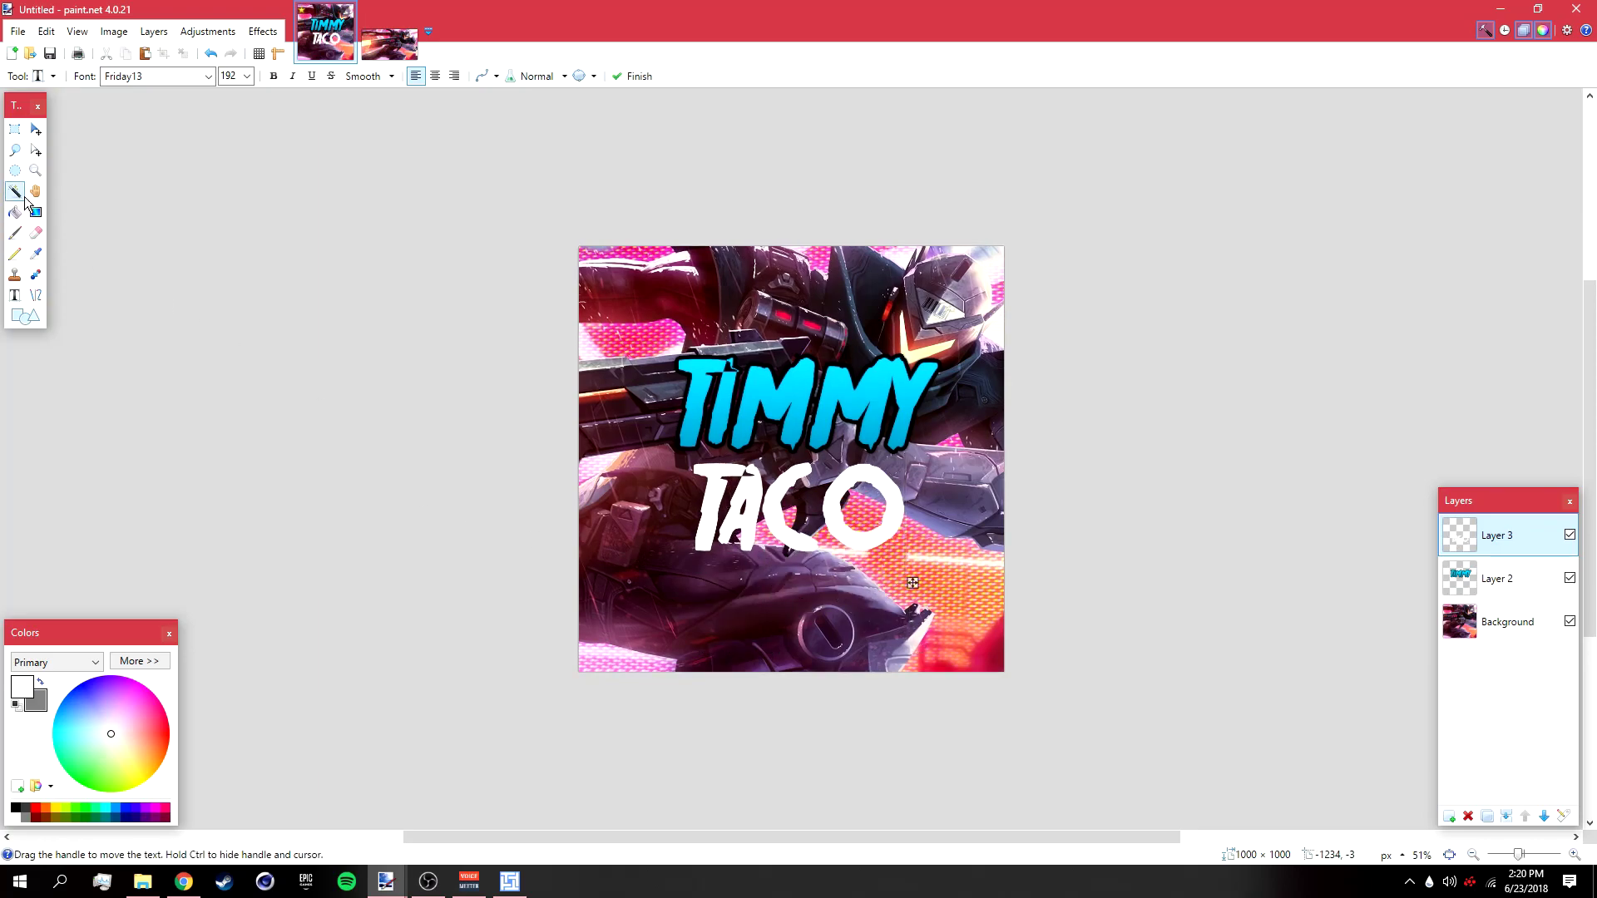
pyautogui.keyDown('shift'); pyautogui.click(867, 537); pyautogui.keyUp('shift')
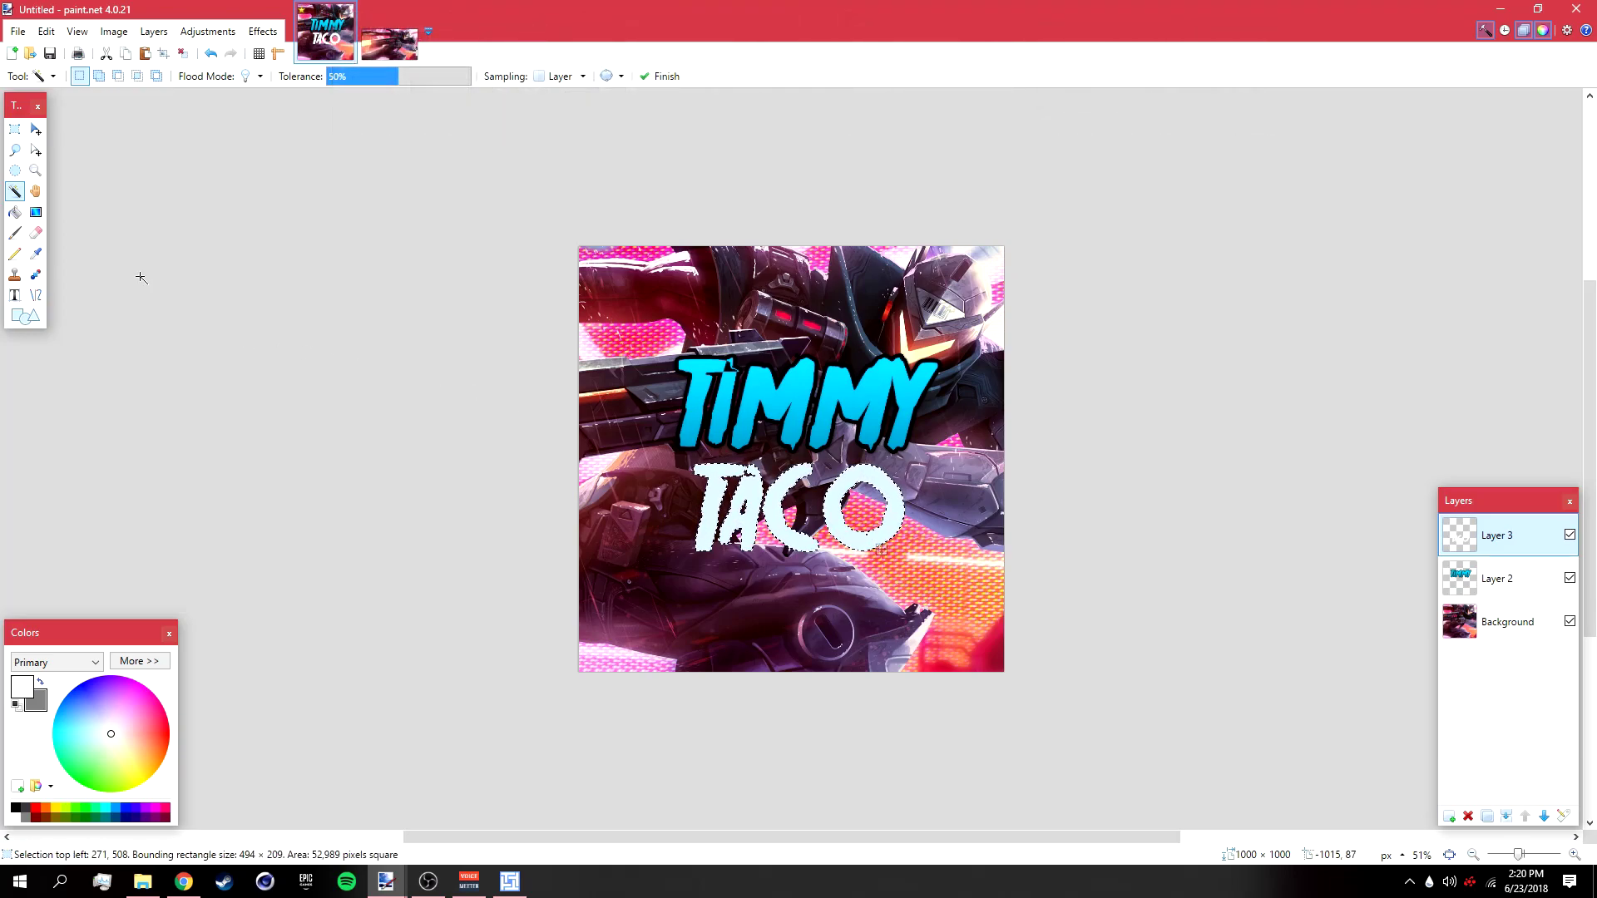
pyautogui.click(36, 213)
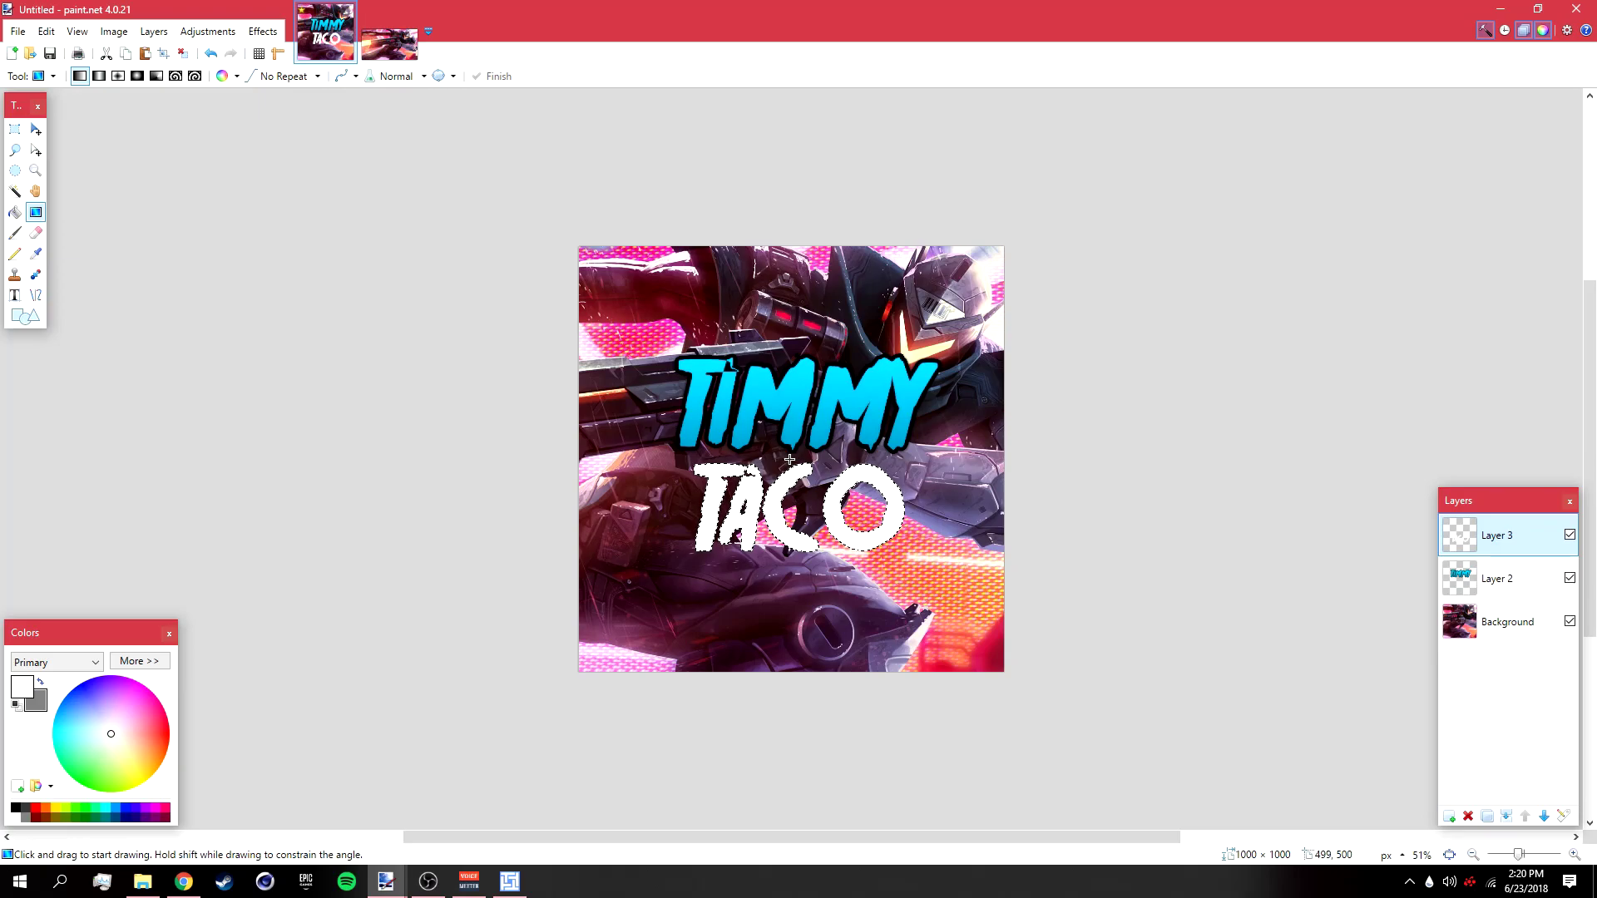
pyautogui.moveTo(781, 464); pyautogui.dragTo(780, 552)
pyautogui.click(183, 53)
pyautogui.click(263, 31)
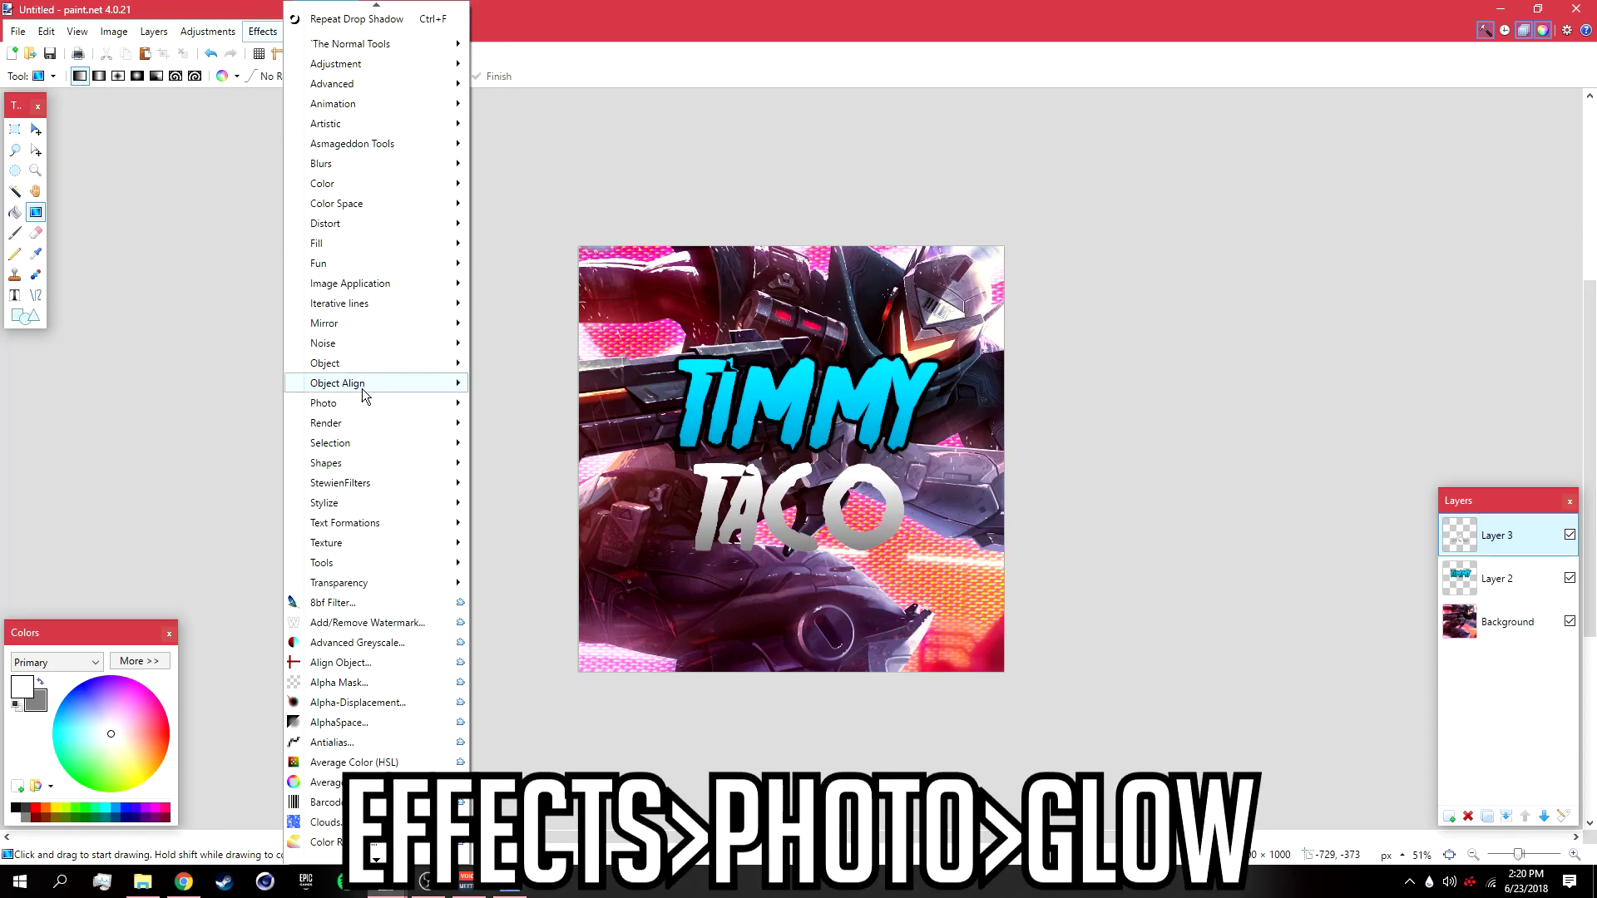
# - Apply a Glow effect to the TACO text
pyautogui.moveTo(362, 399)
pyautogui.click(551, 341)
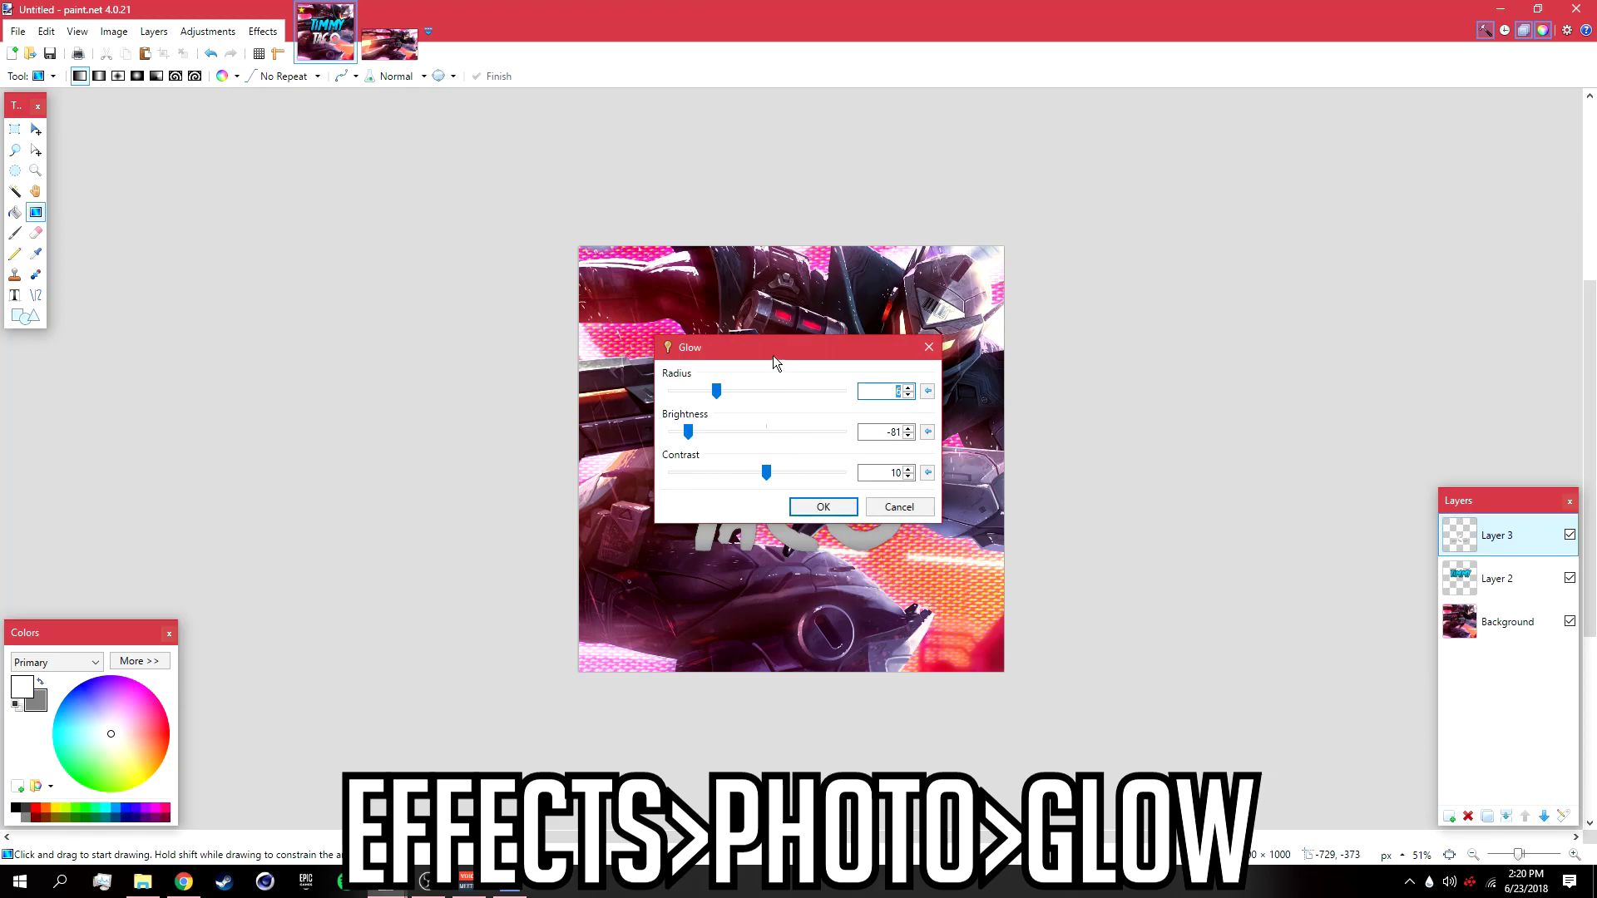
pyautogui.moveTo(772, 358); pyautogui.dragTo(1055, 267)
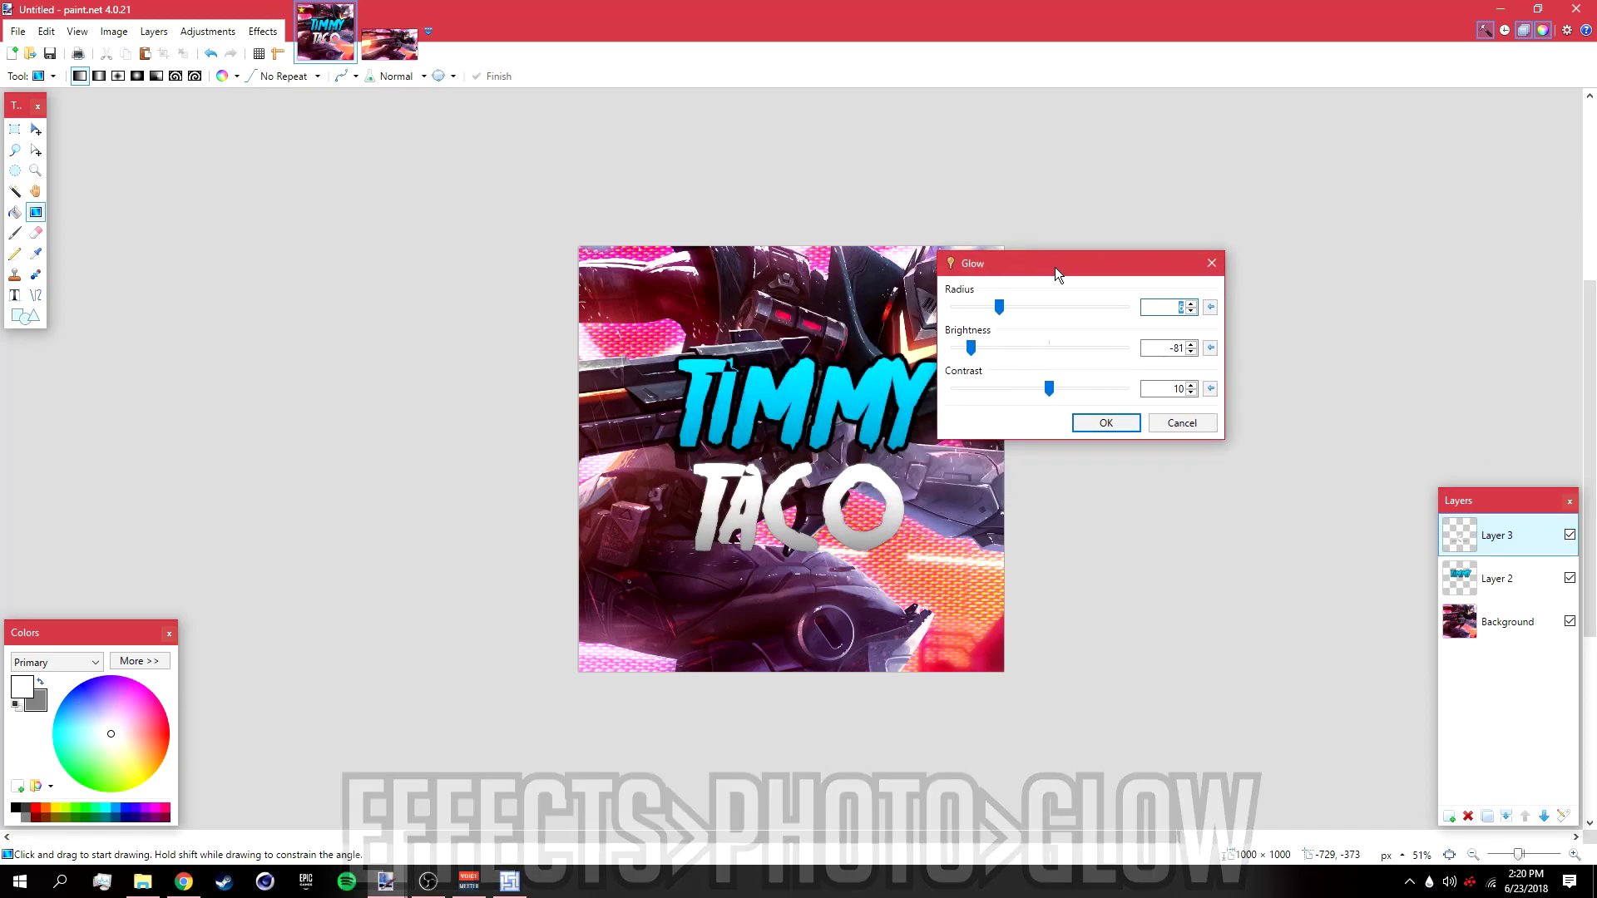
pyautogui.click(1170, 348)
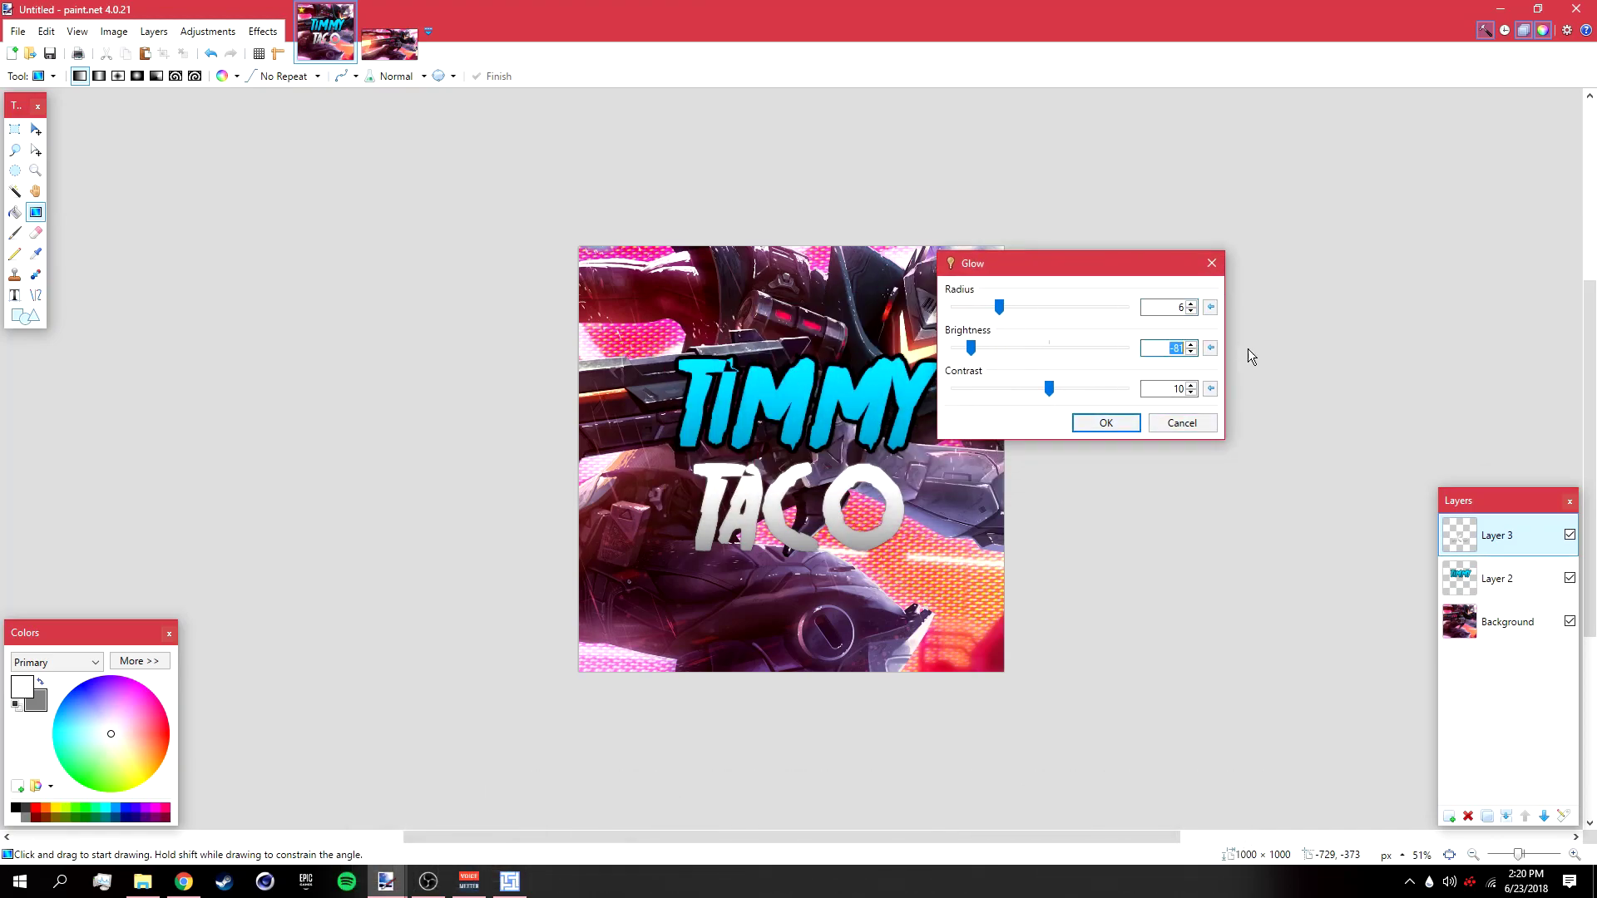
pyautogui.click(1173, 307)
pyautogui.click(1105, 423)
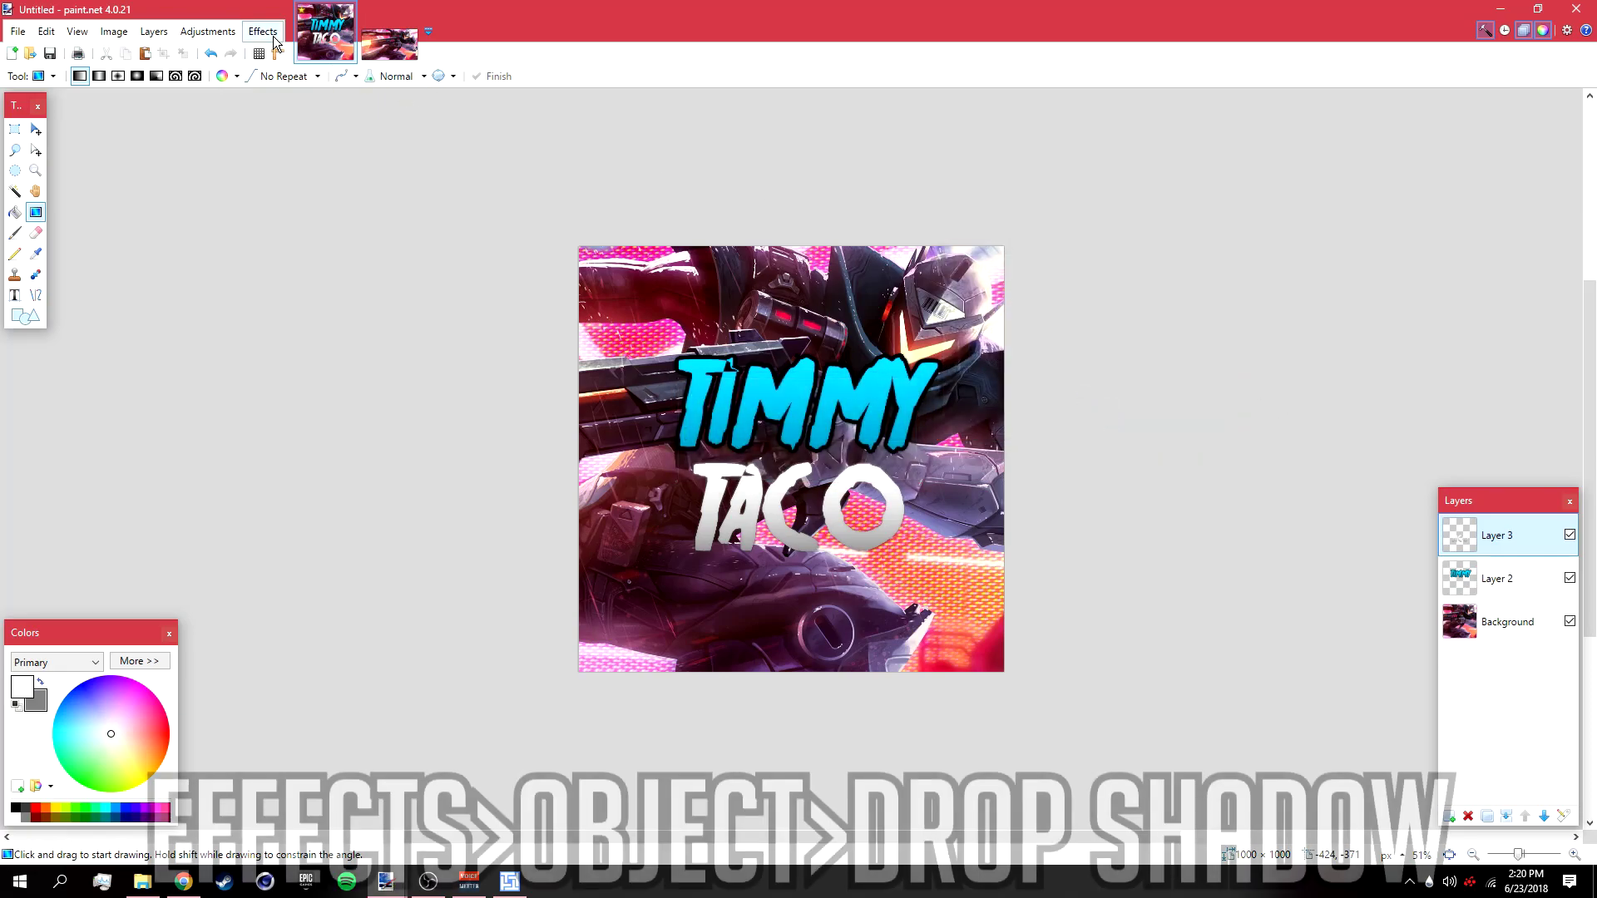
# - Add a Drop Shadow to TACO with blur radius 15 and widening radius 2
pyautogui.click(263, 31)
pyautogui.moveTo(402, 362)
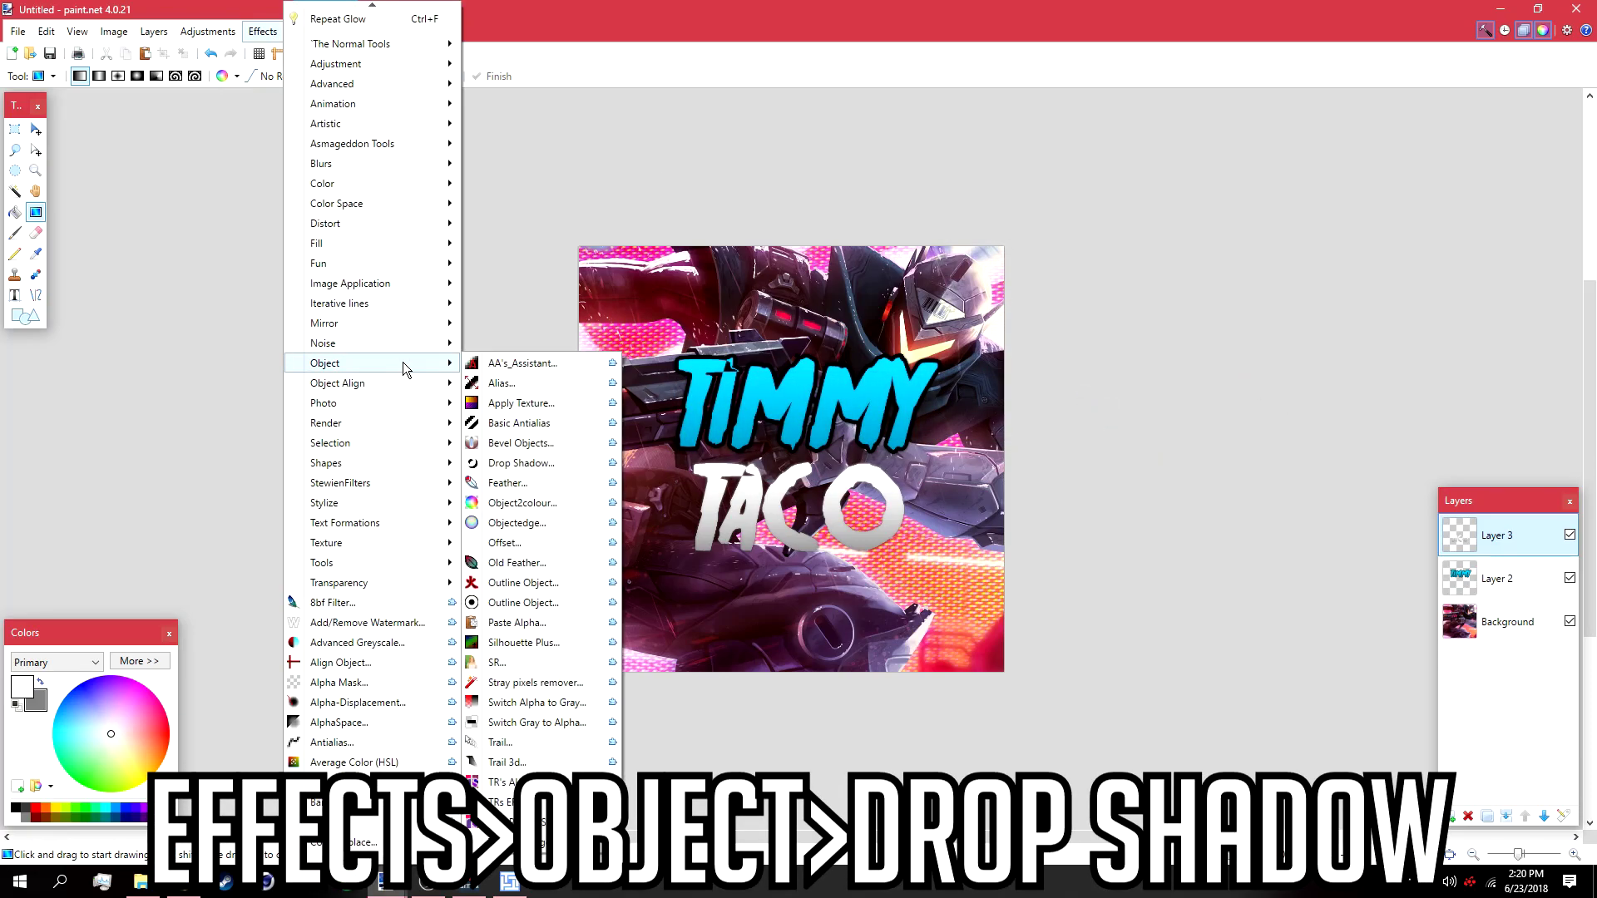
pyautogui.click(521, 463)
pyautogui.moveTo(791, 278); pyautogui.dragTo(337, 175)
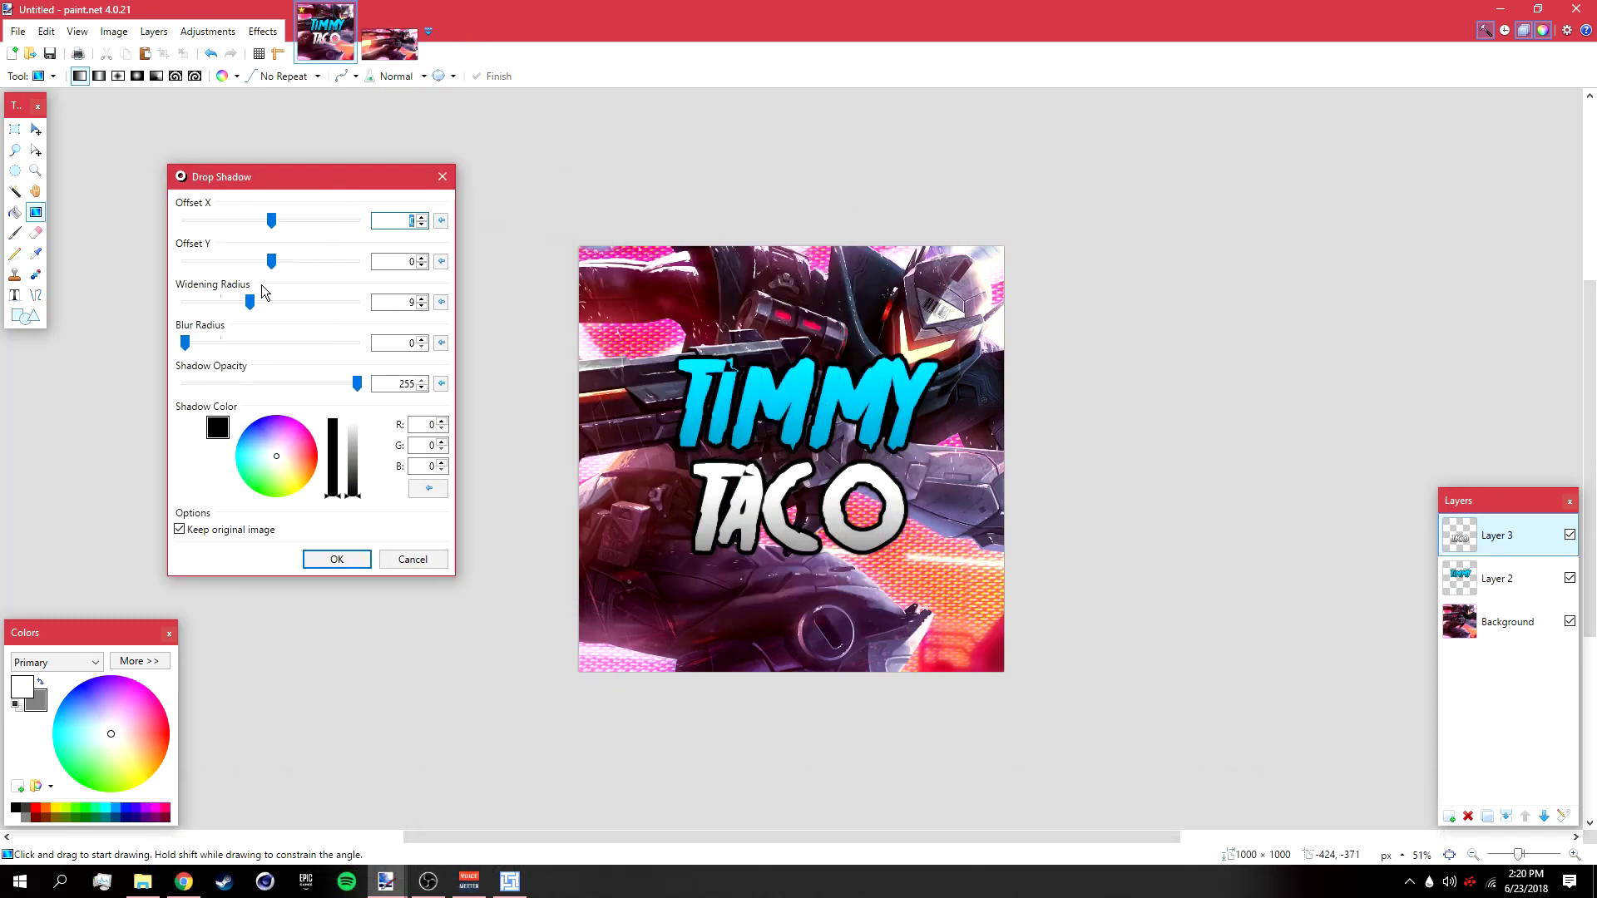
pyautogui.click(441, 343)
pyautogui.click(441, 302)
pyautogui.moveTo(221, 342); pyautogui.dragTo(68, 293)
pyautogui.moveTo(183, 303); pyautogui.dragTo(293, 340)
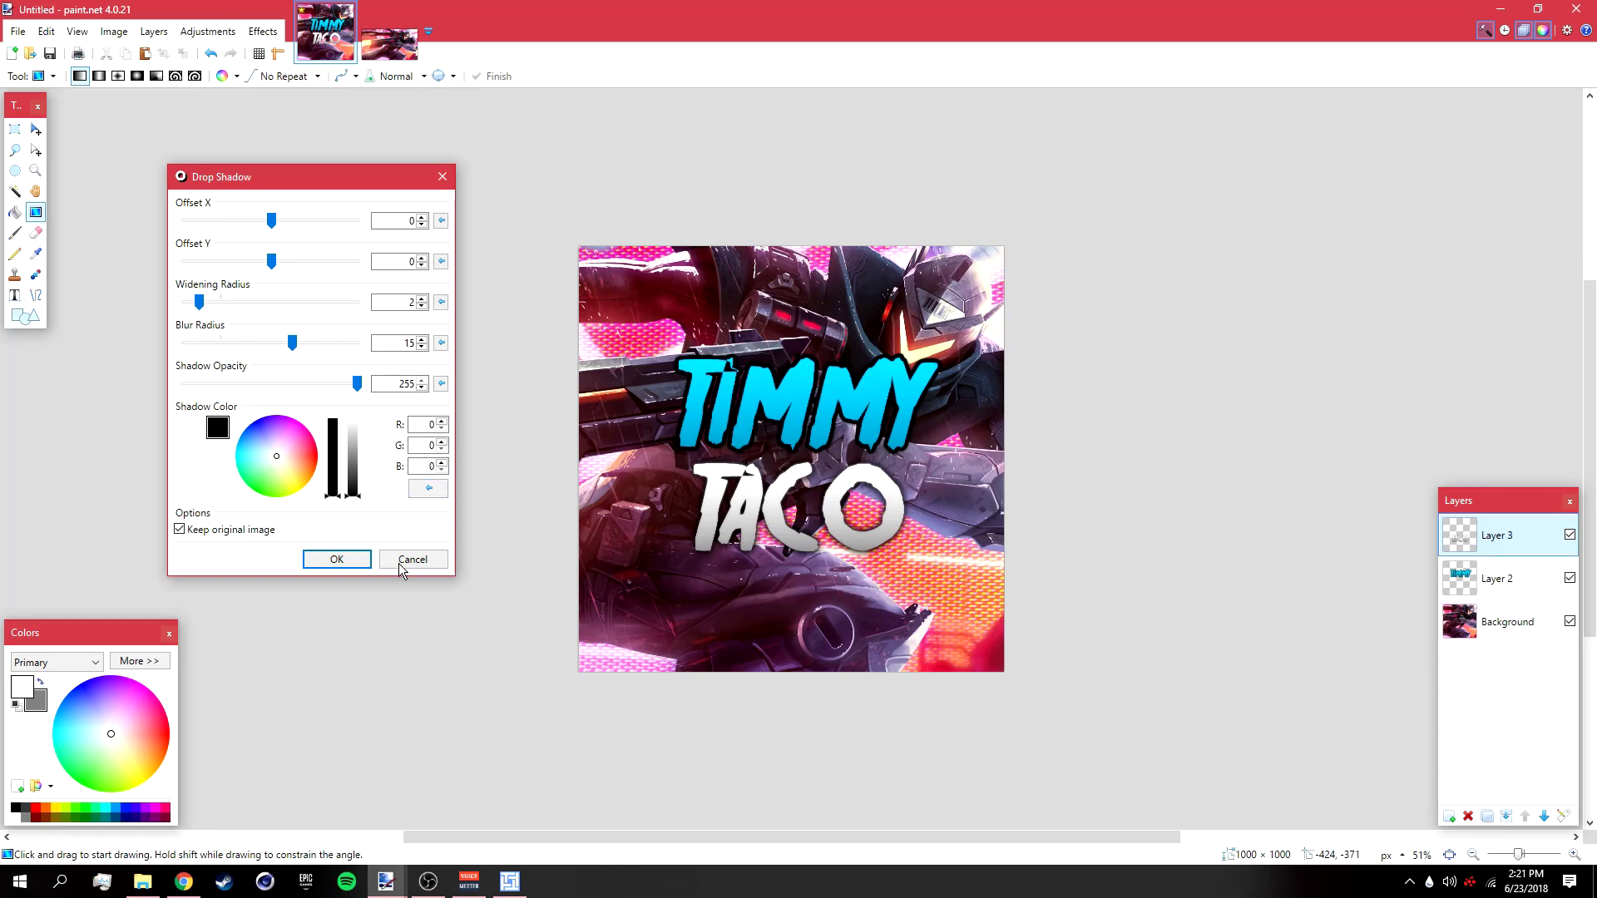
pyautogui.click(336, 559)
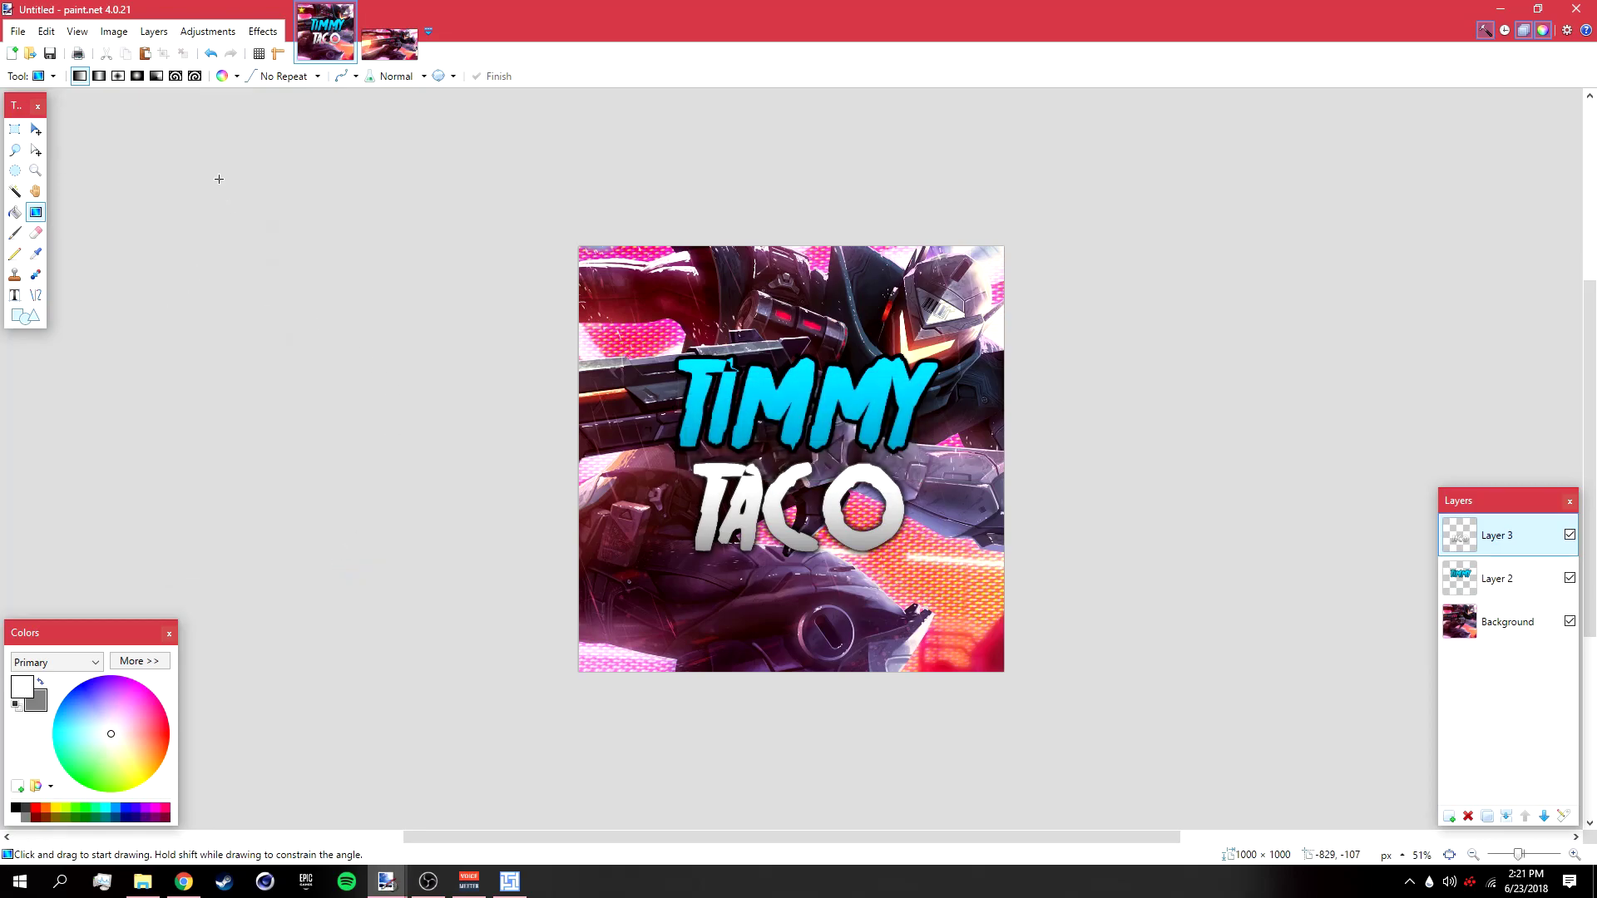
# - Center the TACO and TIMMY text layers horizontally with Object Align
pyautogui.click(264, 31)
pyautogui.moveTo(349, 382)
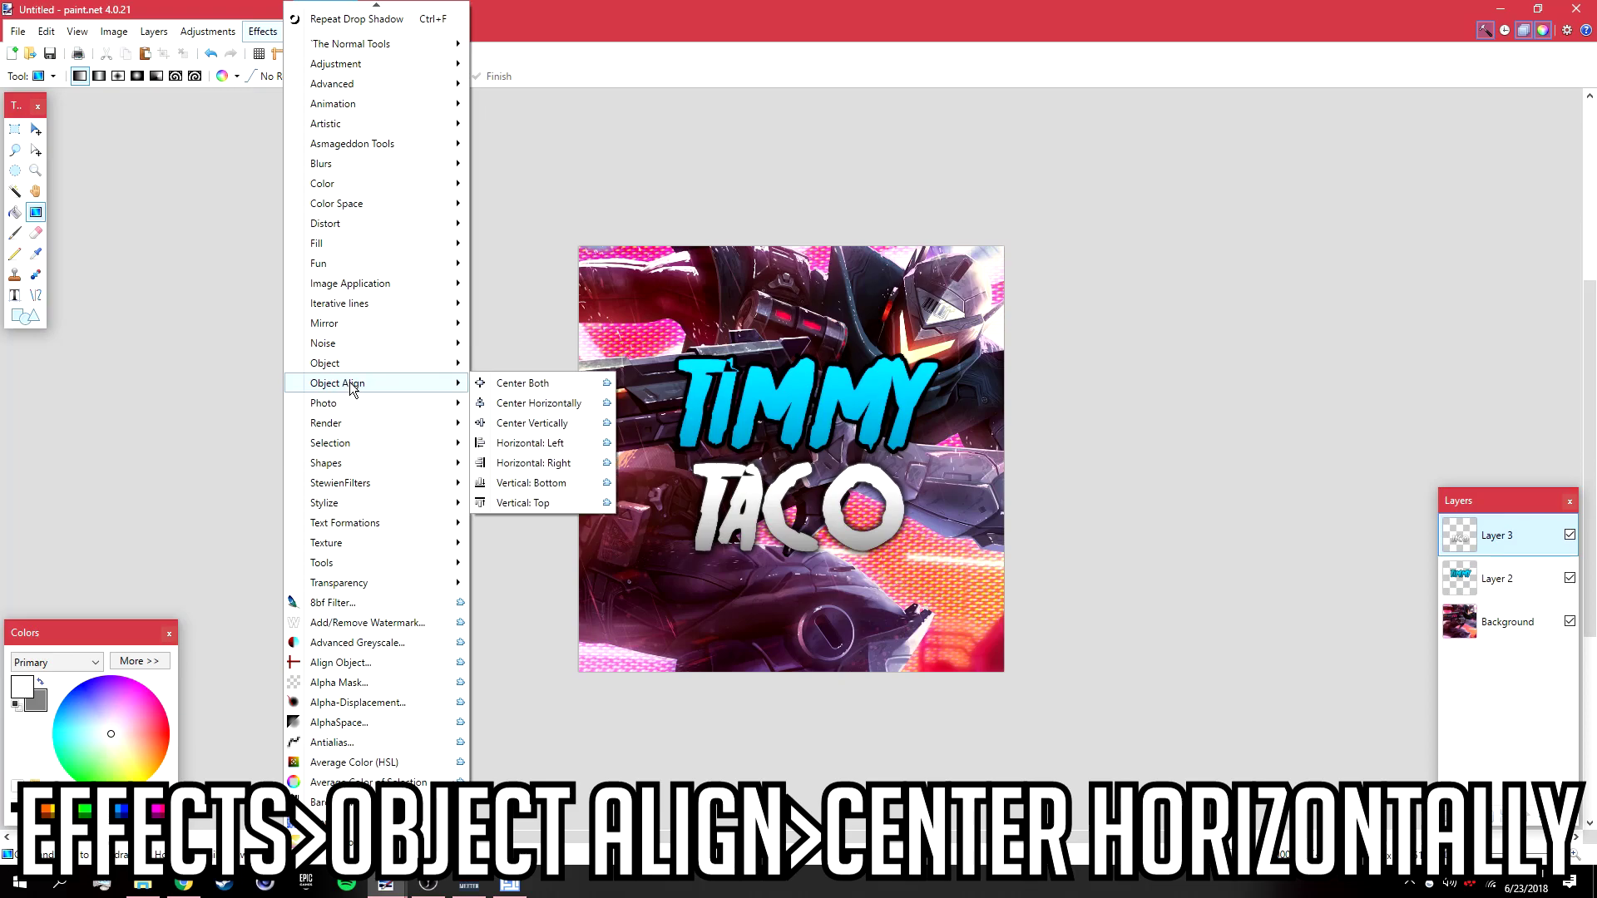
pyautogui.click(547, 402)
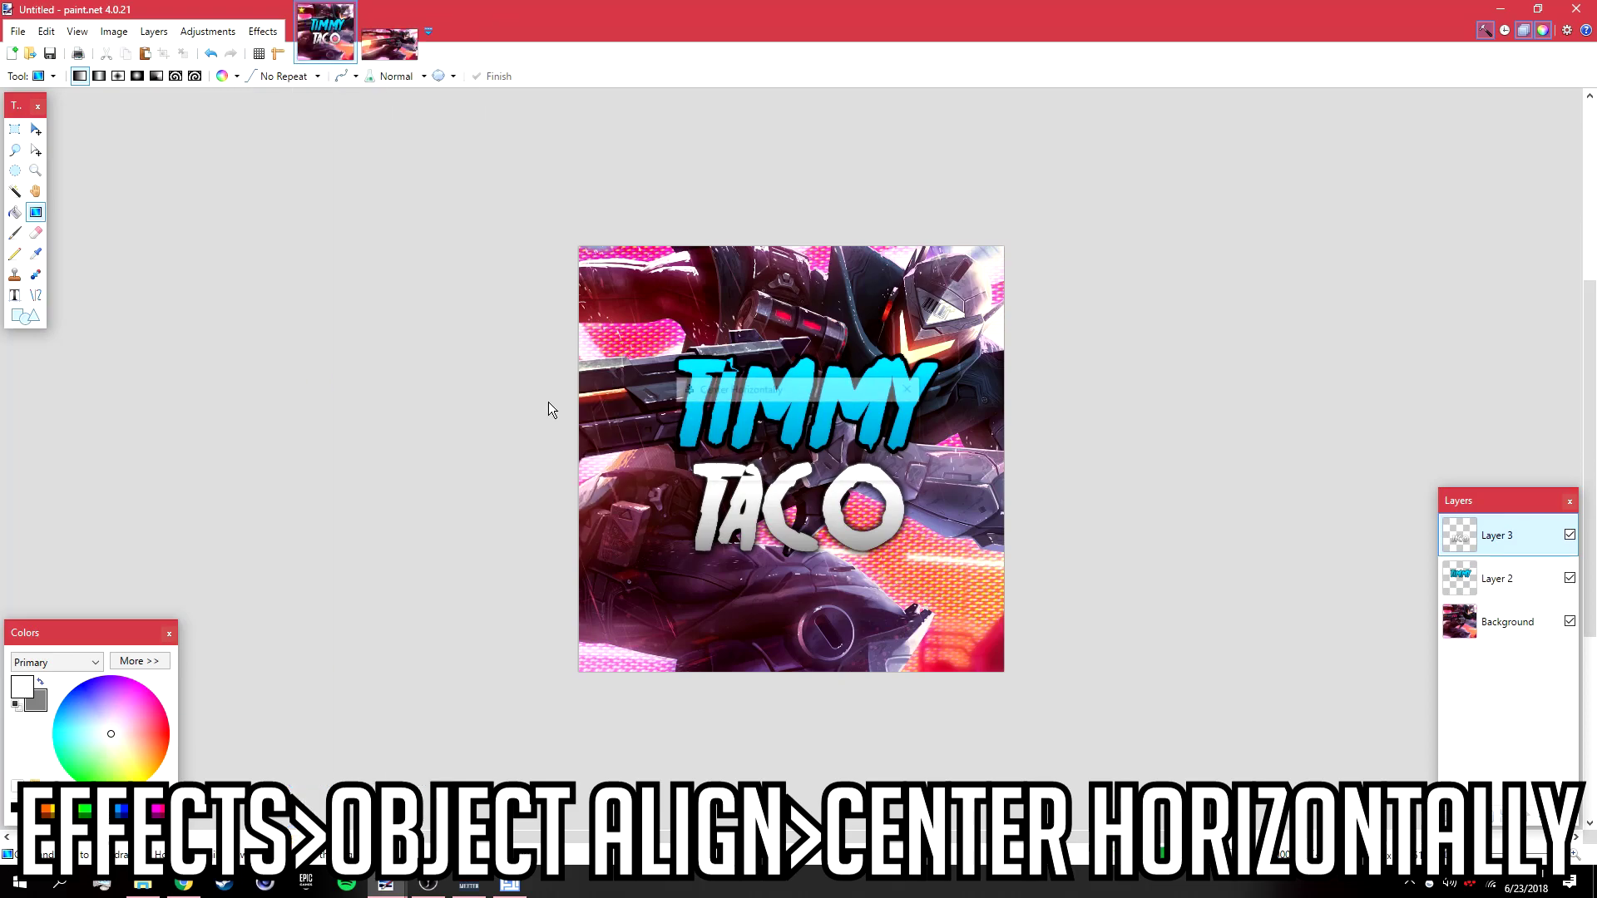
pyautogui.click(1495, 579)
pyautogui.click(263, 31)
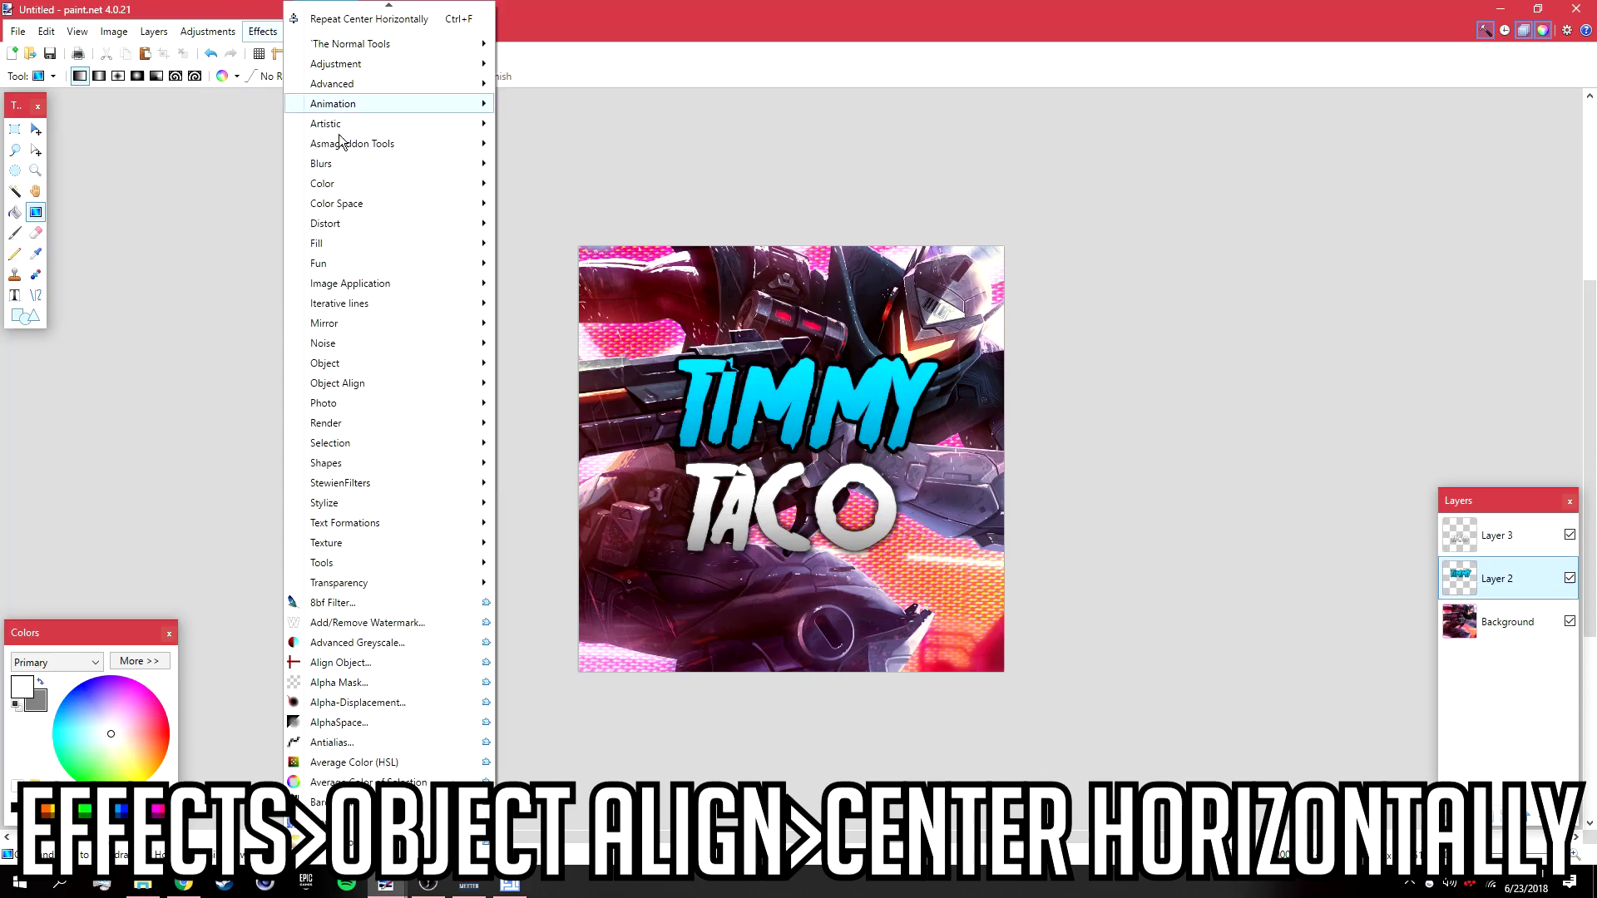
pyautogui.moveTo(441, 382)
pyautogui.click(558, 402)
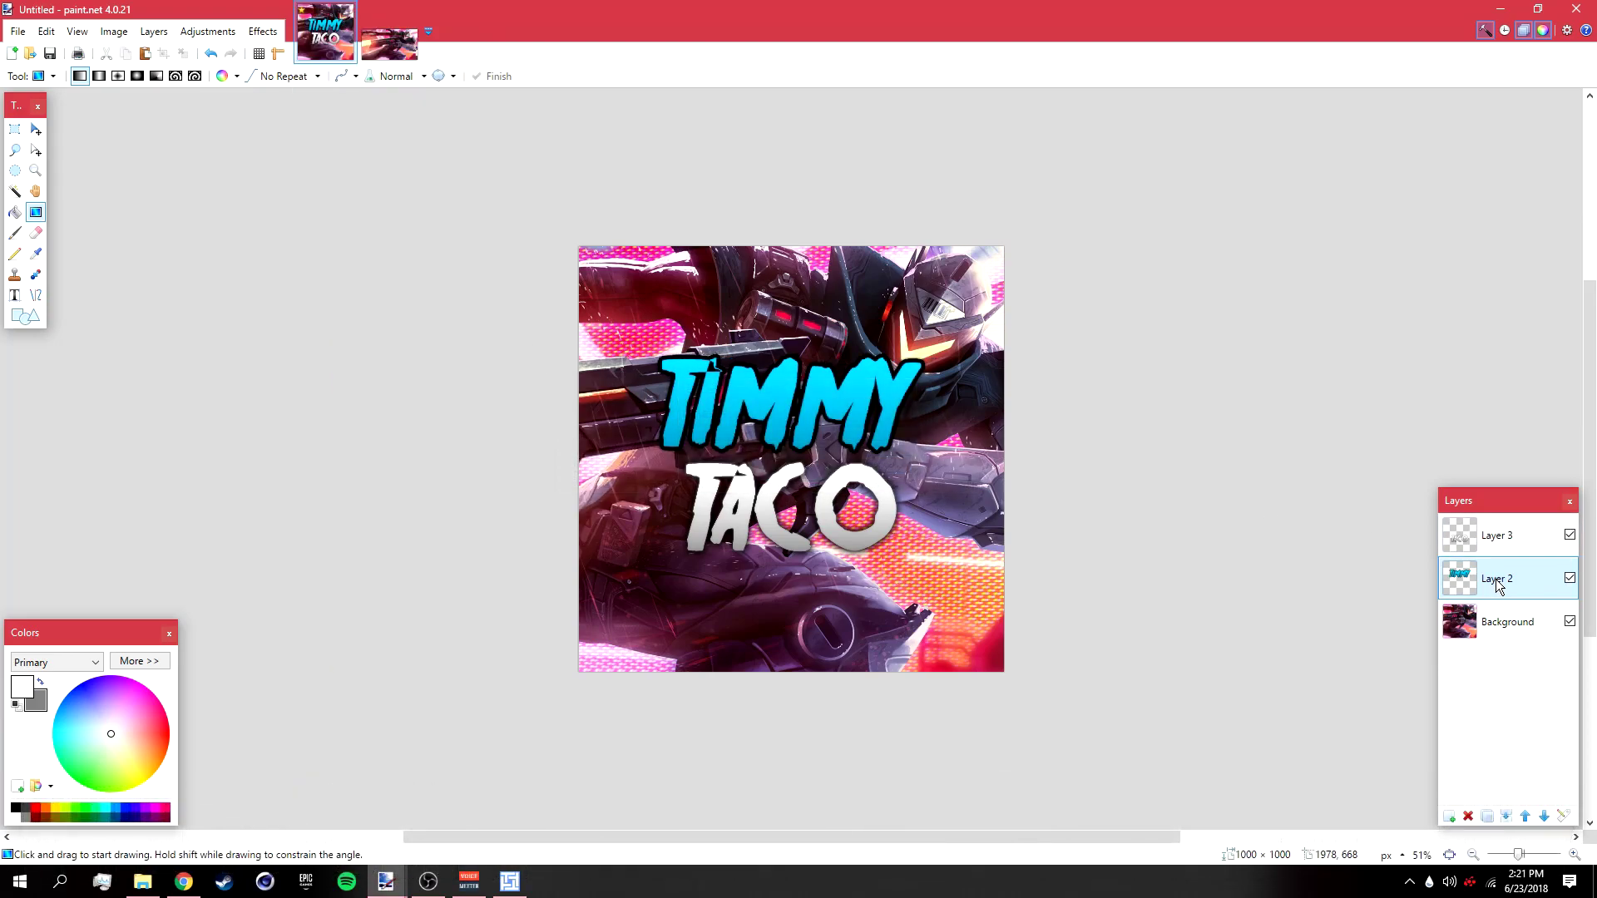
# - Merge TACO down into the TIMMY layer and tilt the merged text slightly
pyautogui.click(1492, 534)
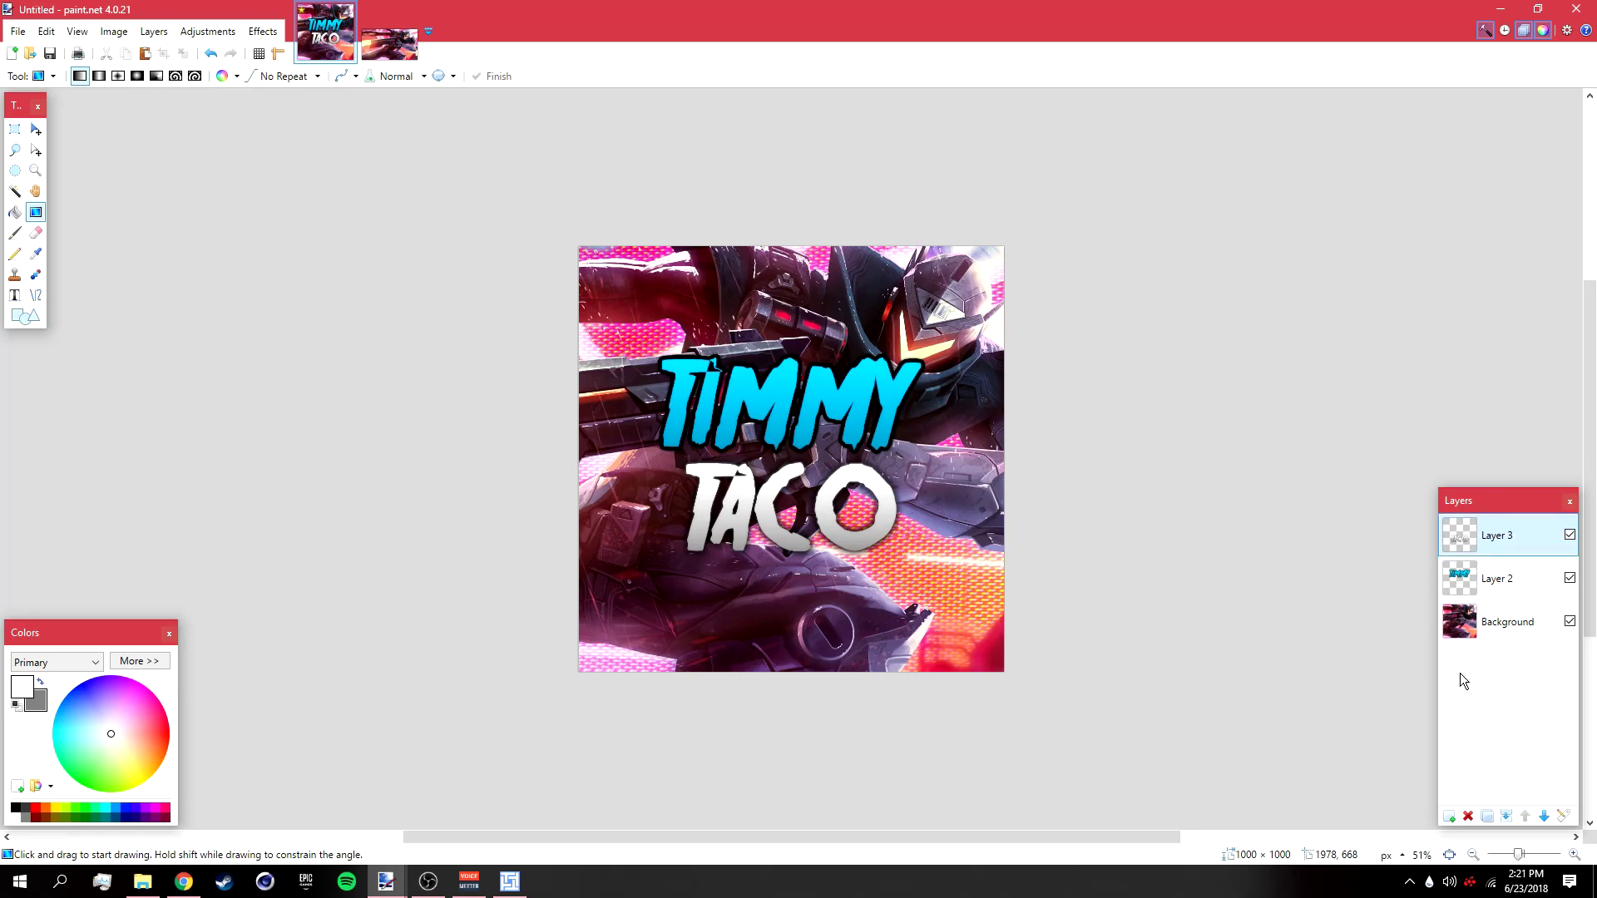
pyautogui.click(1506, 816)
pyautogui.click(35, 129)
pyautogui.moveTo(1028, 703)
pyautogui.mouseDown()
pyautogui.moveTo(1026, 674)
pyautogui.moveTo(1030, 698)
pyautogui.mouseUp()
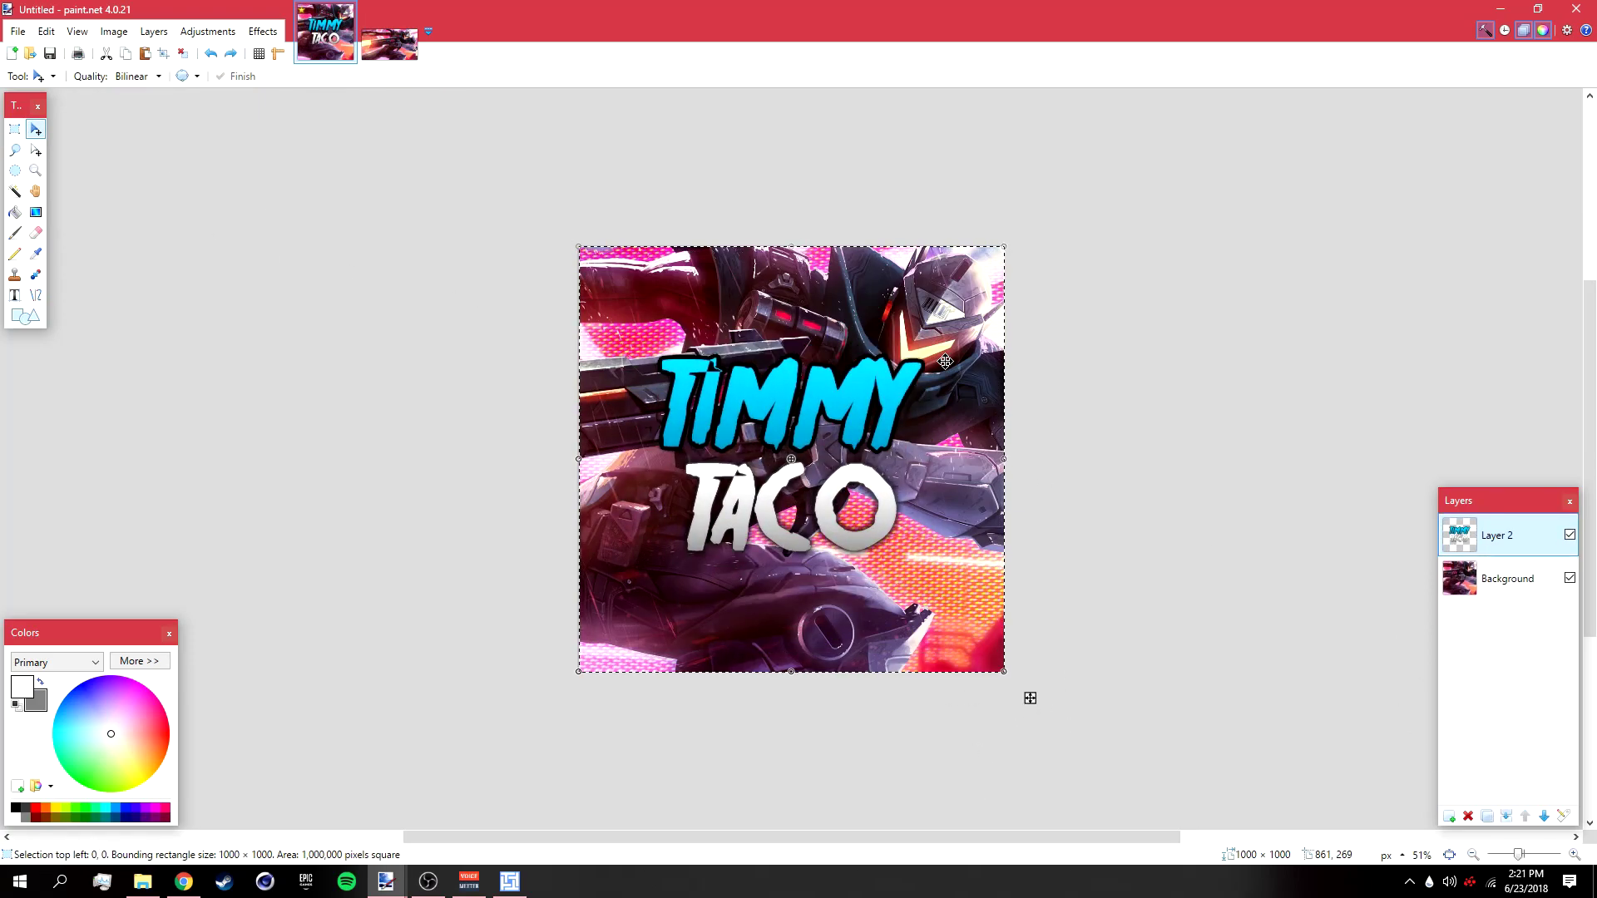
pyautogui.moveTo(1012, 419)
pyautogui.mouseDown()
pyautogui.moveTo(1012, 392)
pyautogui.moveTo(1016, 417)
pyautogui.moveTo(1019, 403)
pyautogui.mouseUp()
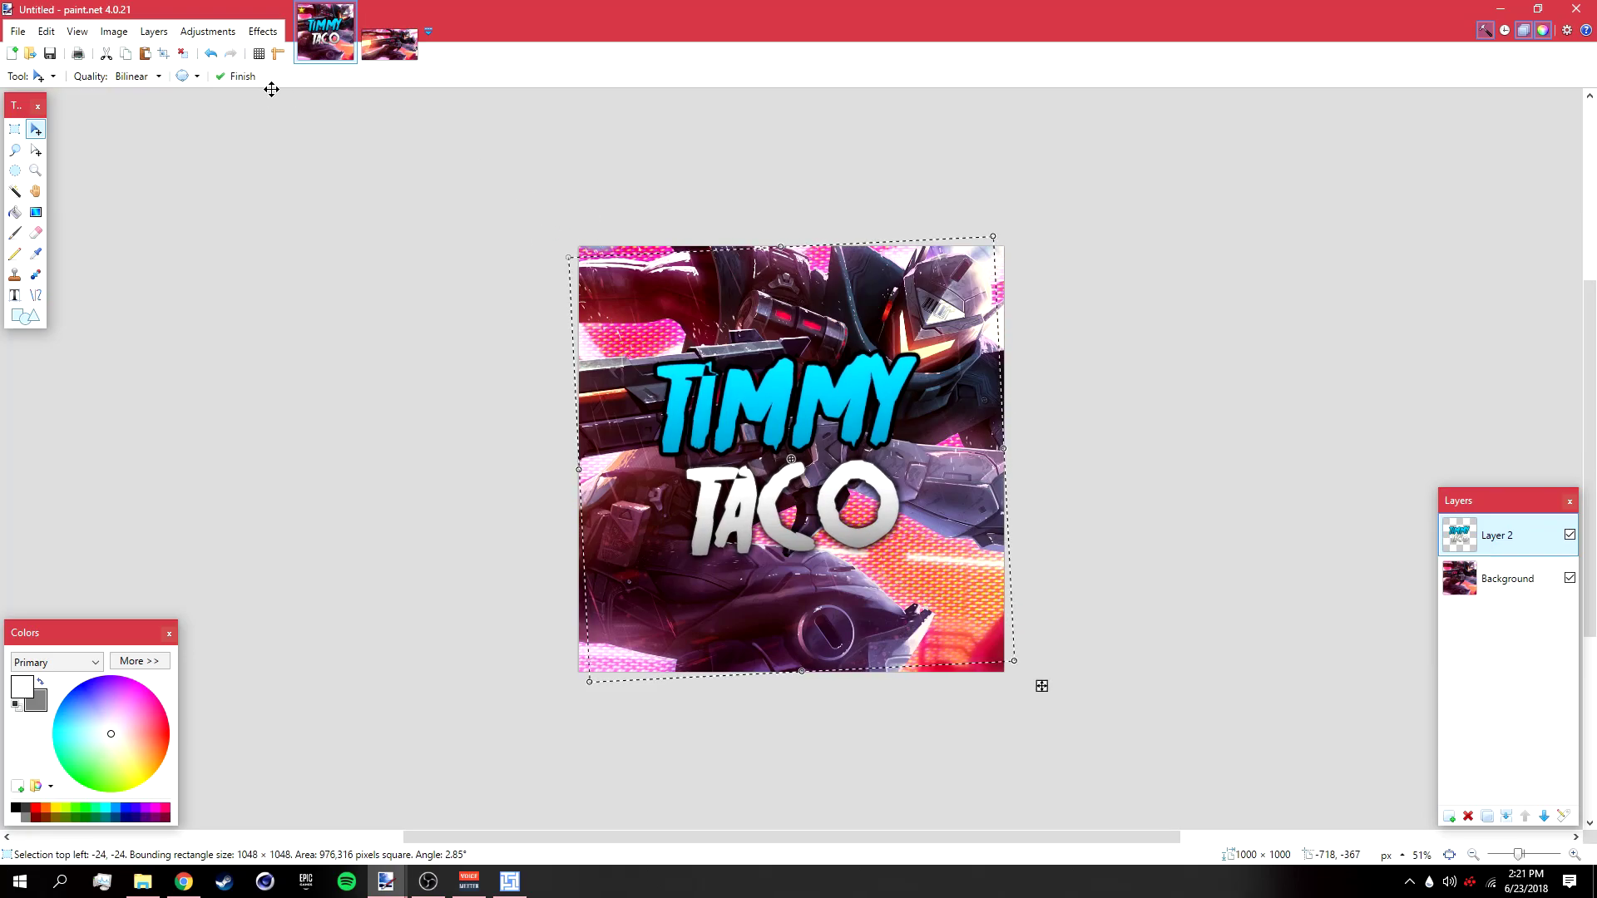
pyautogui.hotkey('ctrl', 'd')
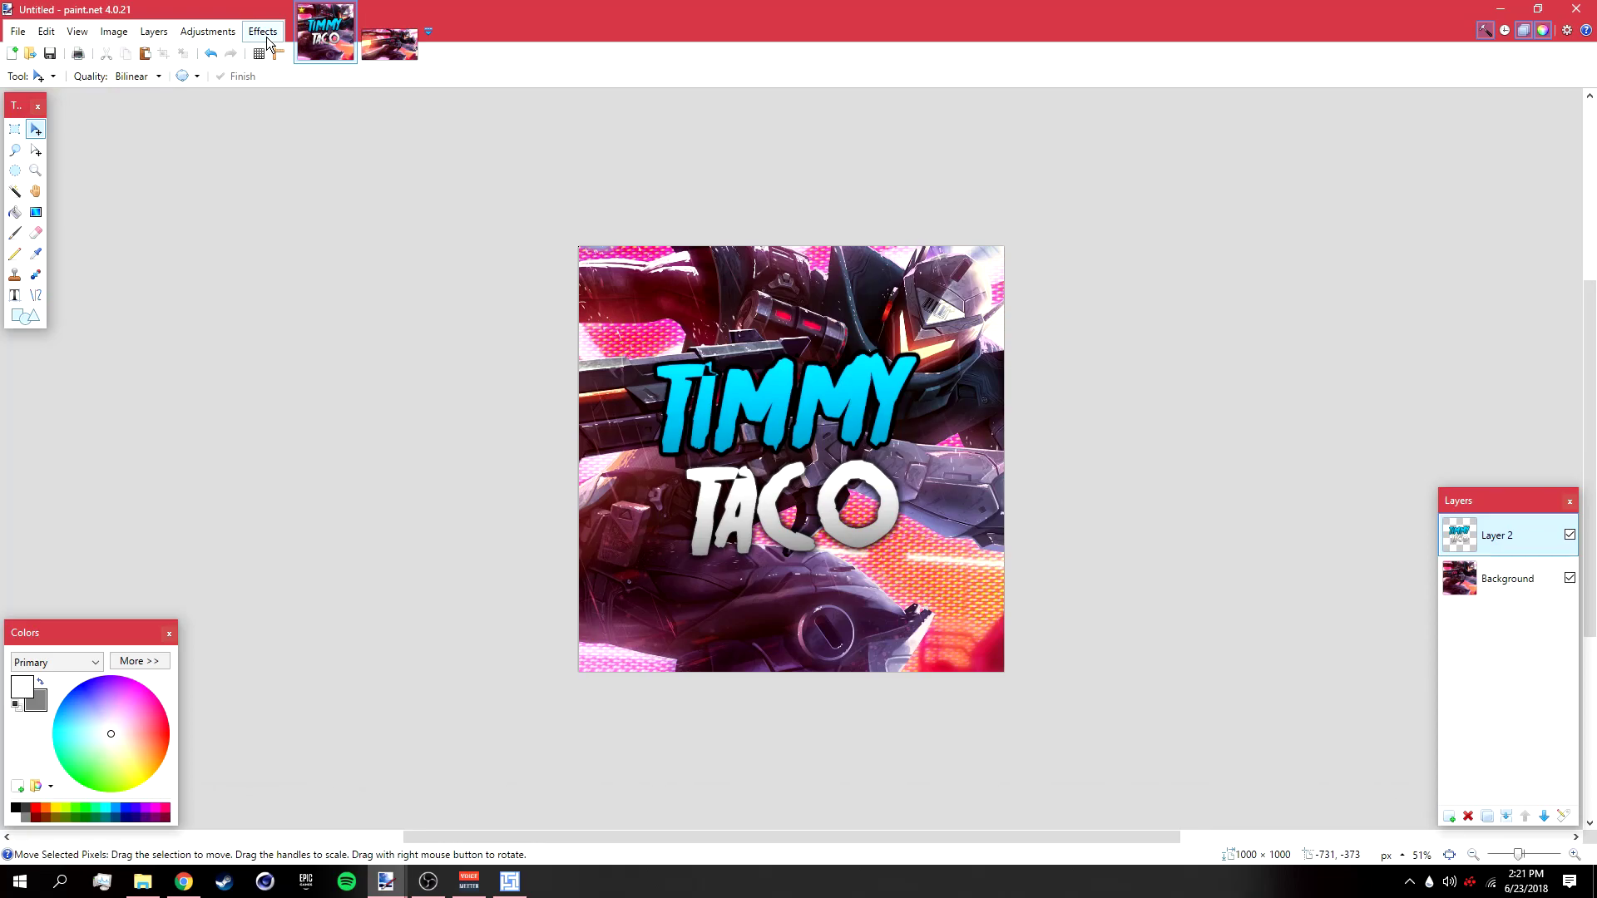
# - Center the merged text on the canvas both ways with Object Align
pyautogui.click(266, 37)
pyautogui.moveTo(371, 382)
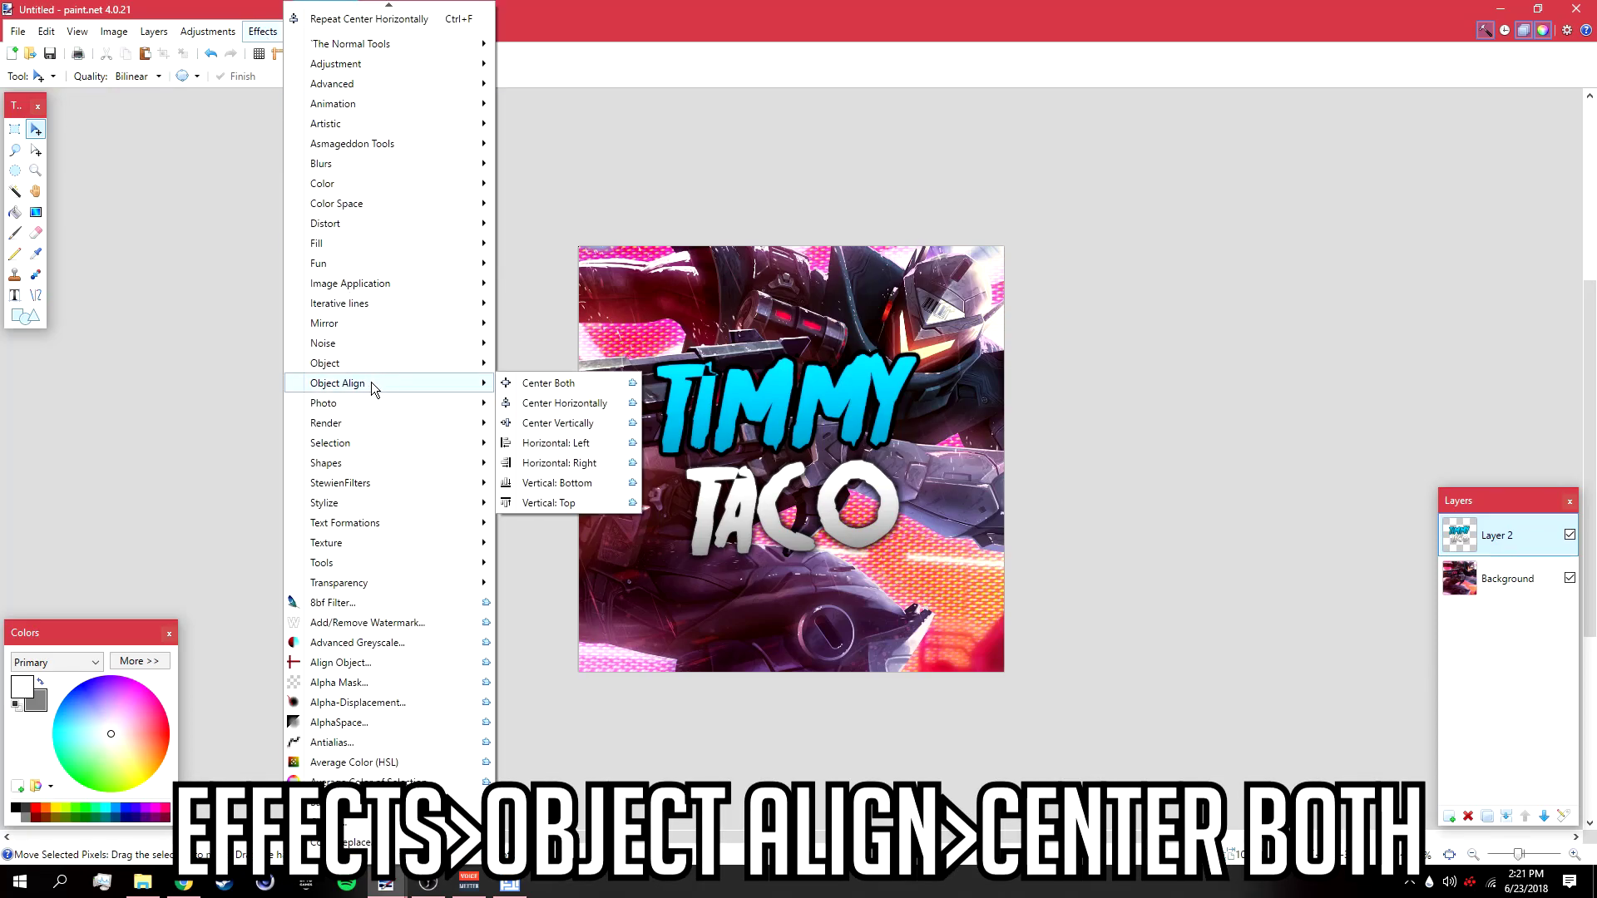
pyautogui.click(553, 384)
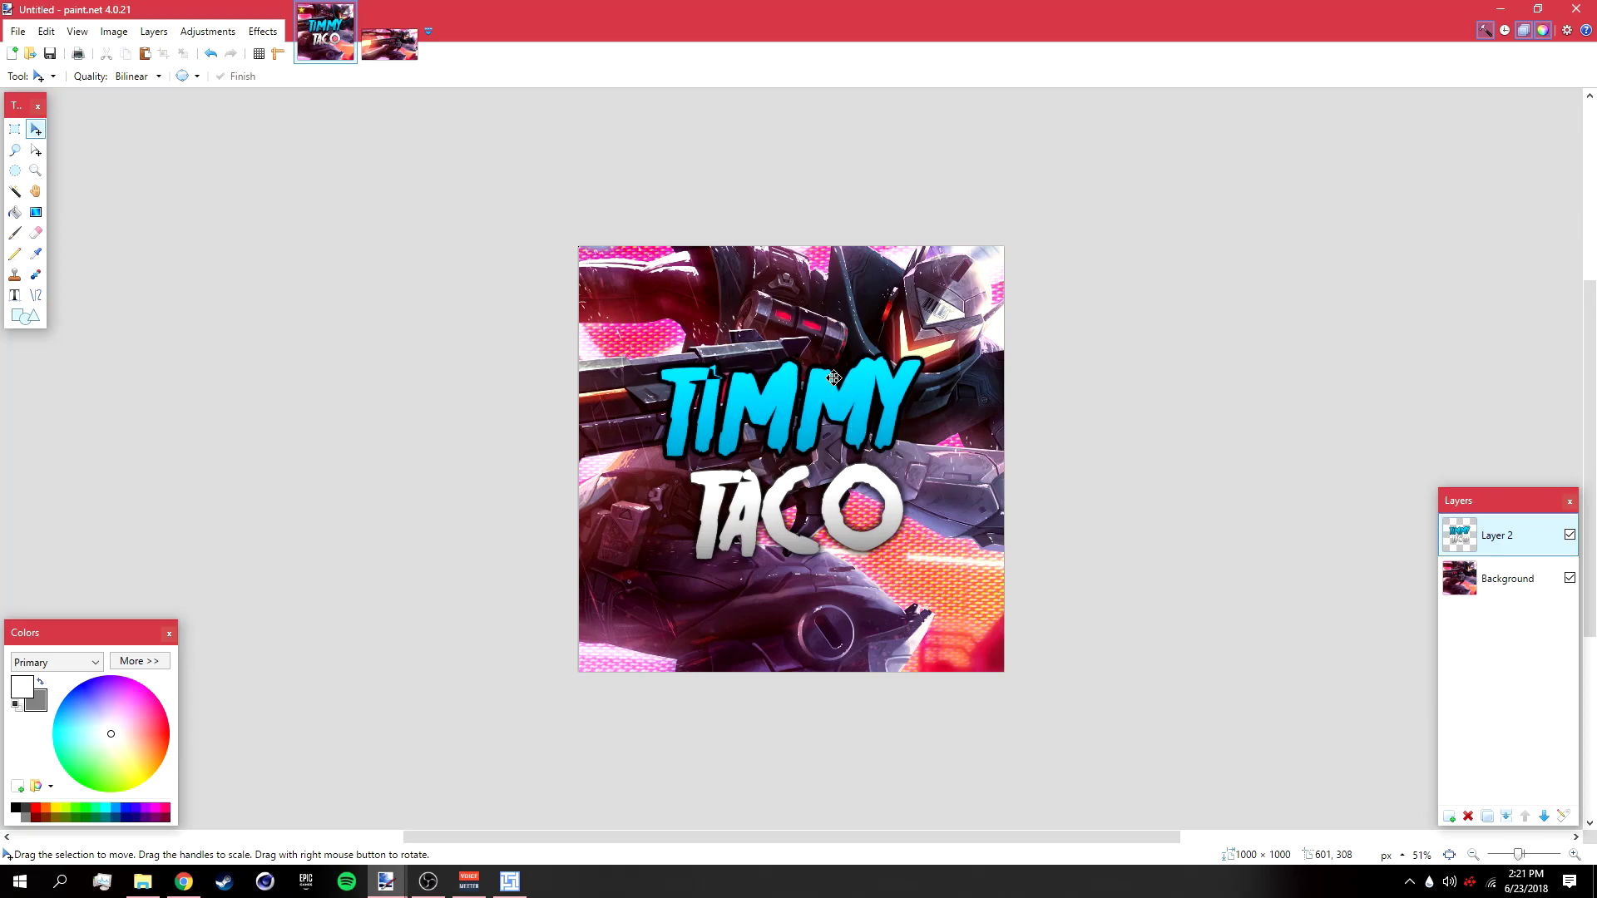
# - Add a new layer beneath the text layer and sample the cyan from TIMMY
pyautogui.click(1454, 820)
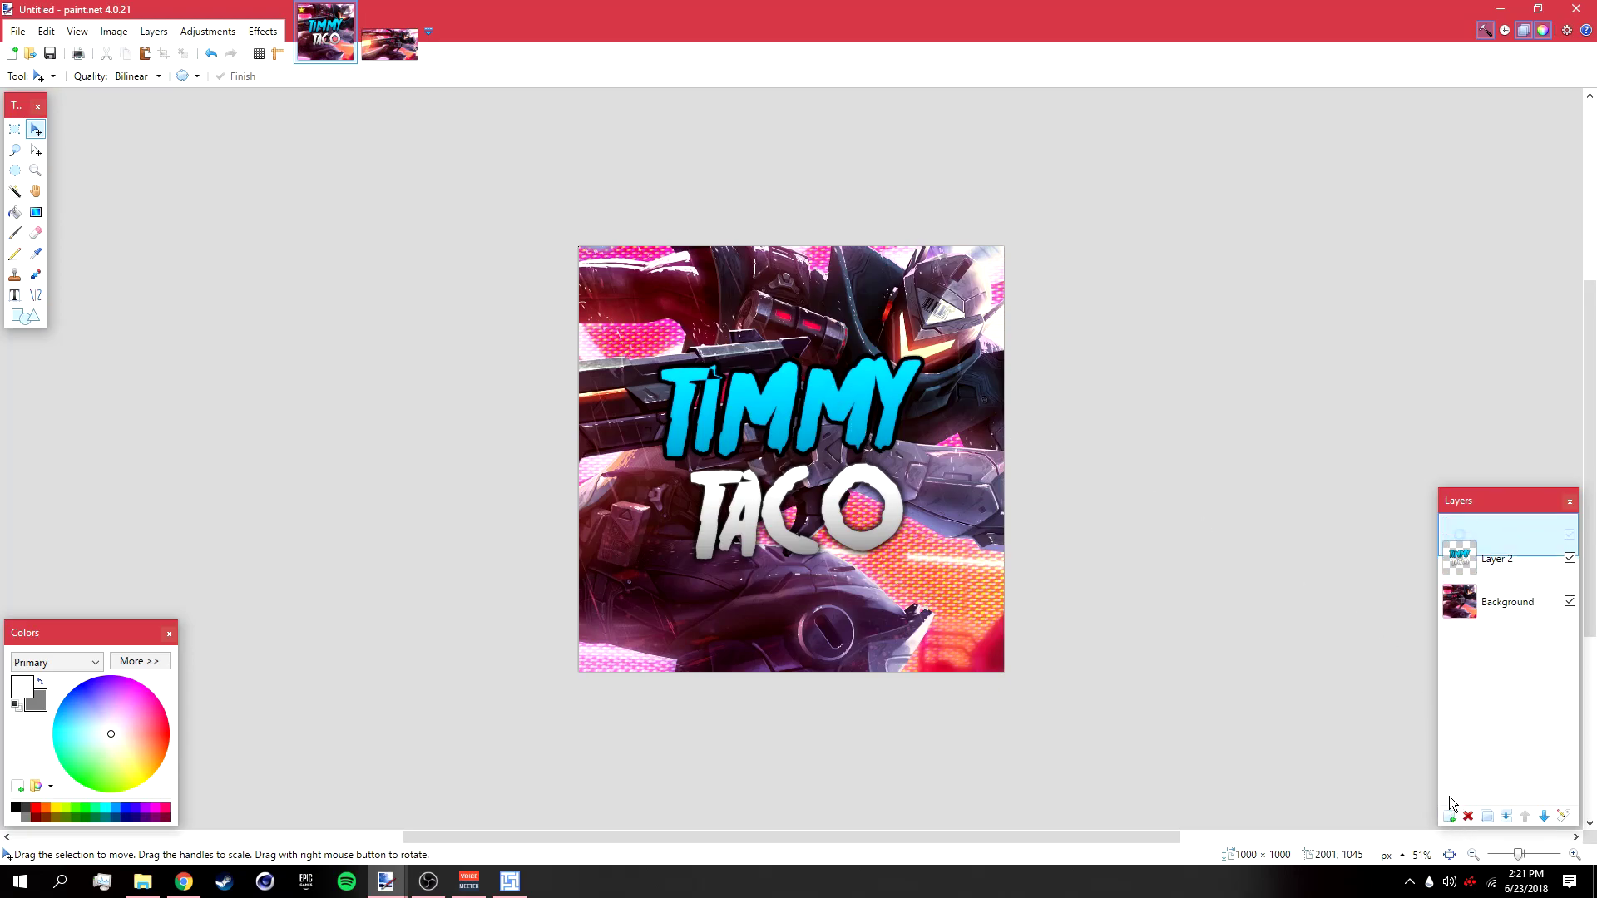
pyautogui.moveTo(1491, 541); pyautogui.dragTo(1495, 582)
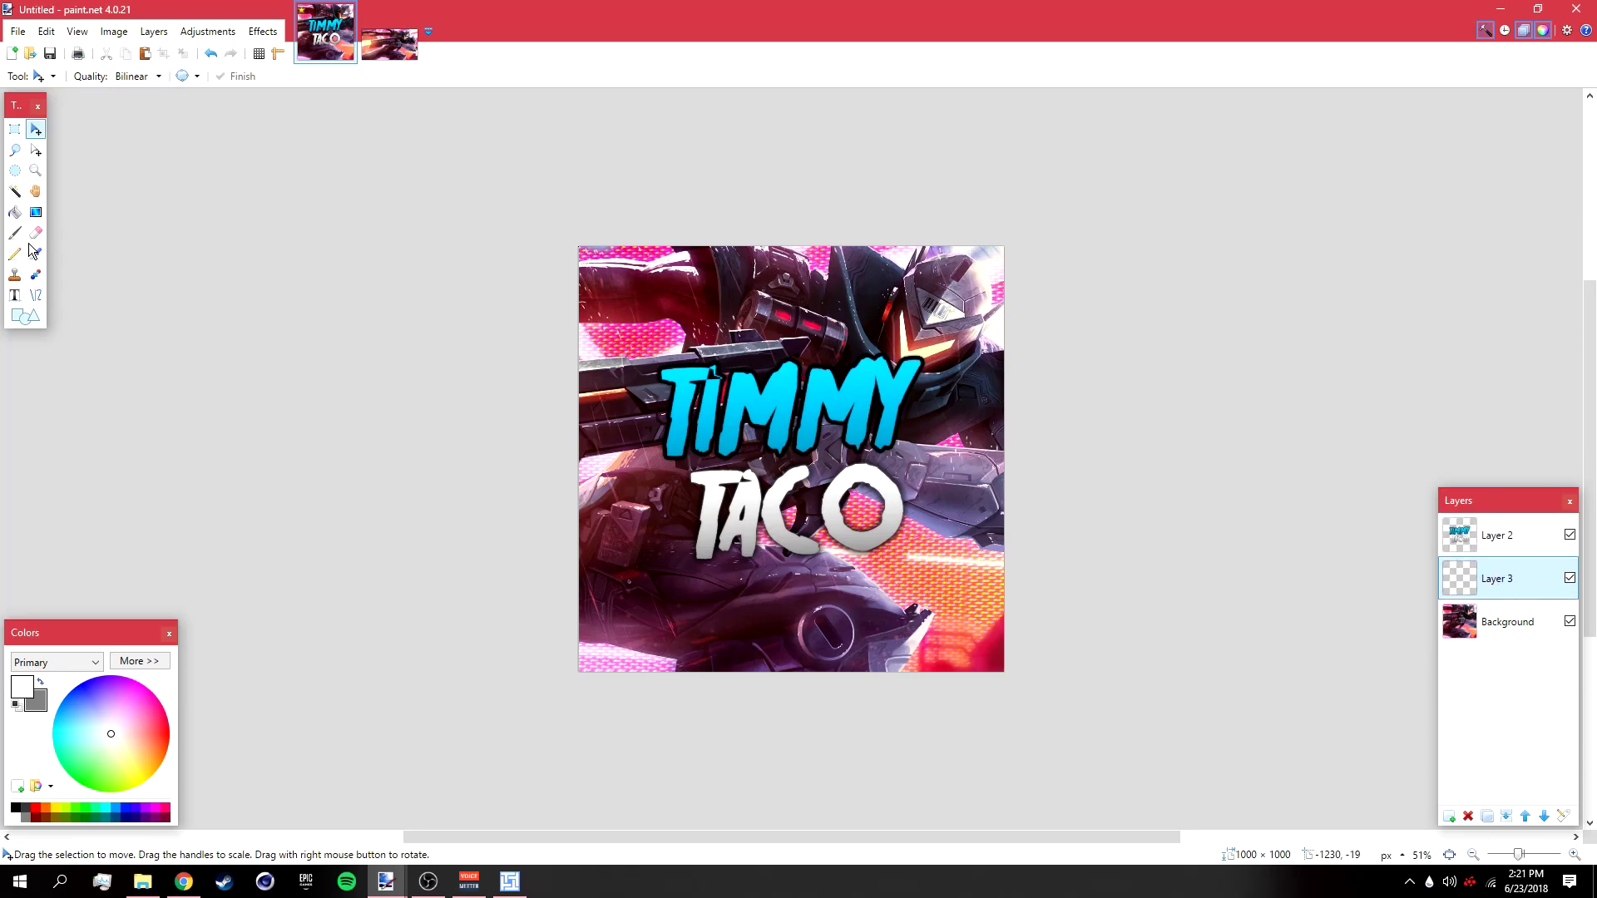
pyautogui.click(36, 253)
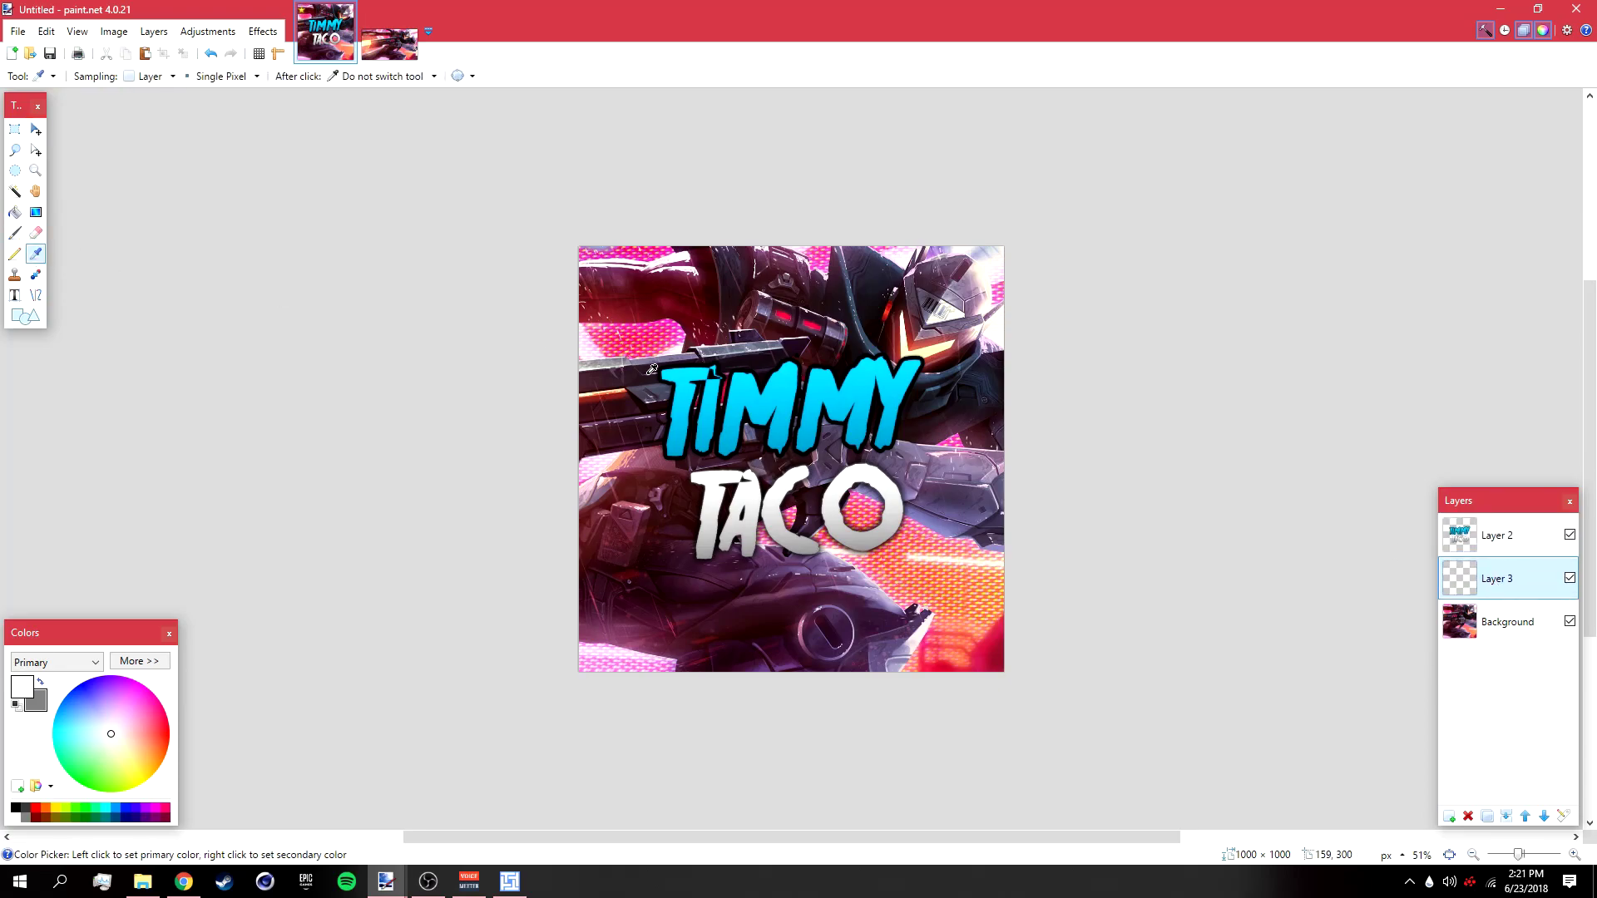
pyautogui.click(782, 414)
pyautogui.hotkey('alt', 'pageup')
pyautogui.click(782, 414)
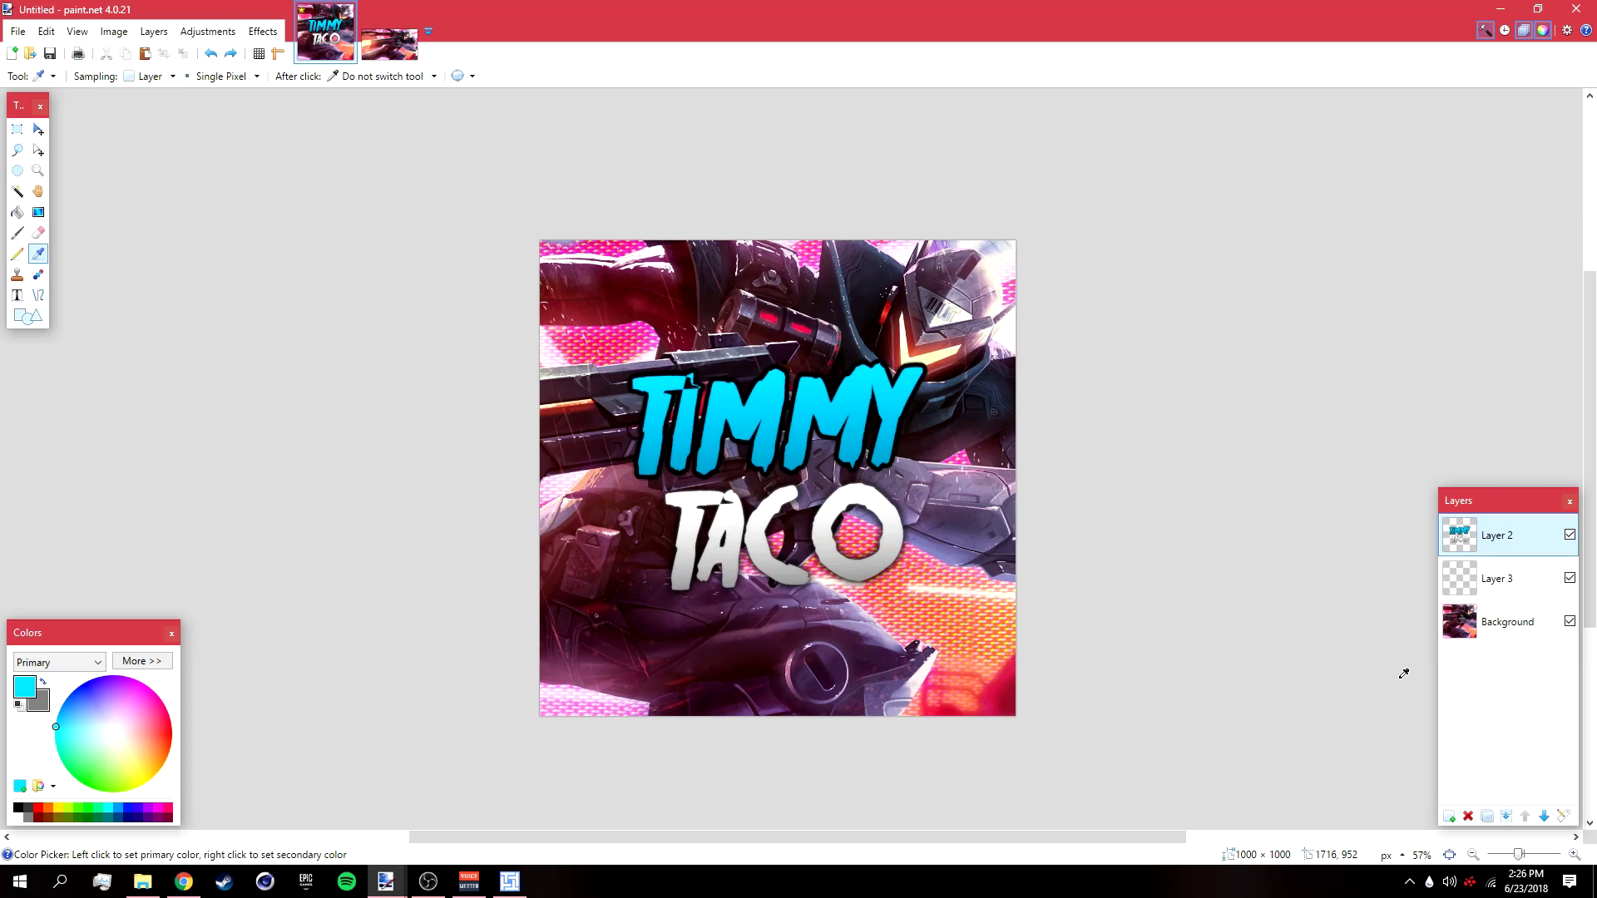
# - Fill Layer 3 entirely with the sampled cyan using the Paint Bucket
pyautogui.click(1466, 580)
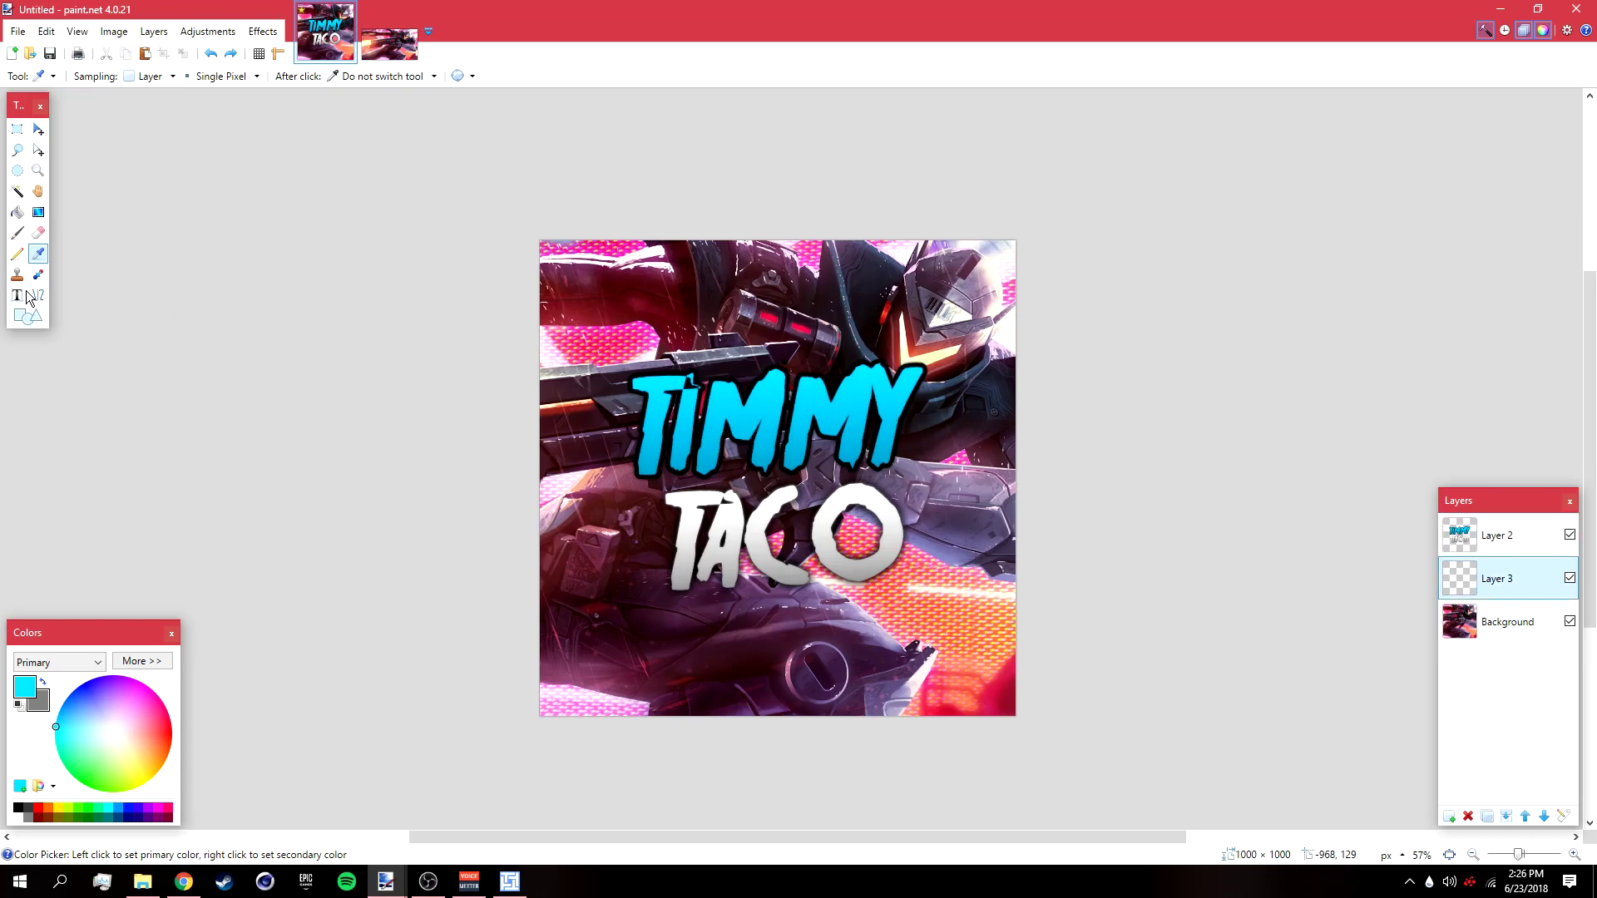
pyautogui.click(17, 212)
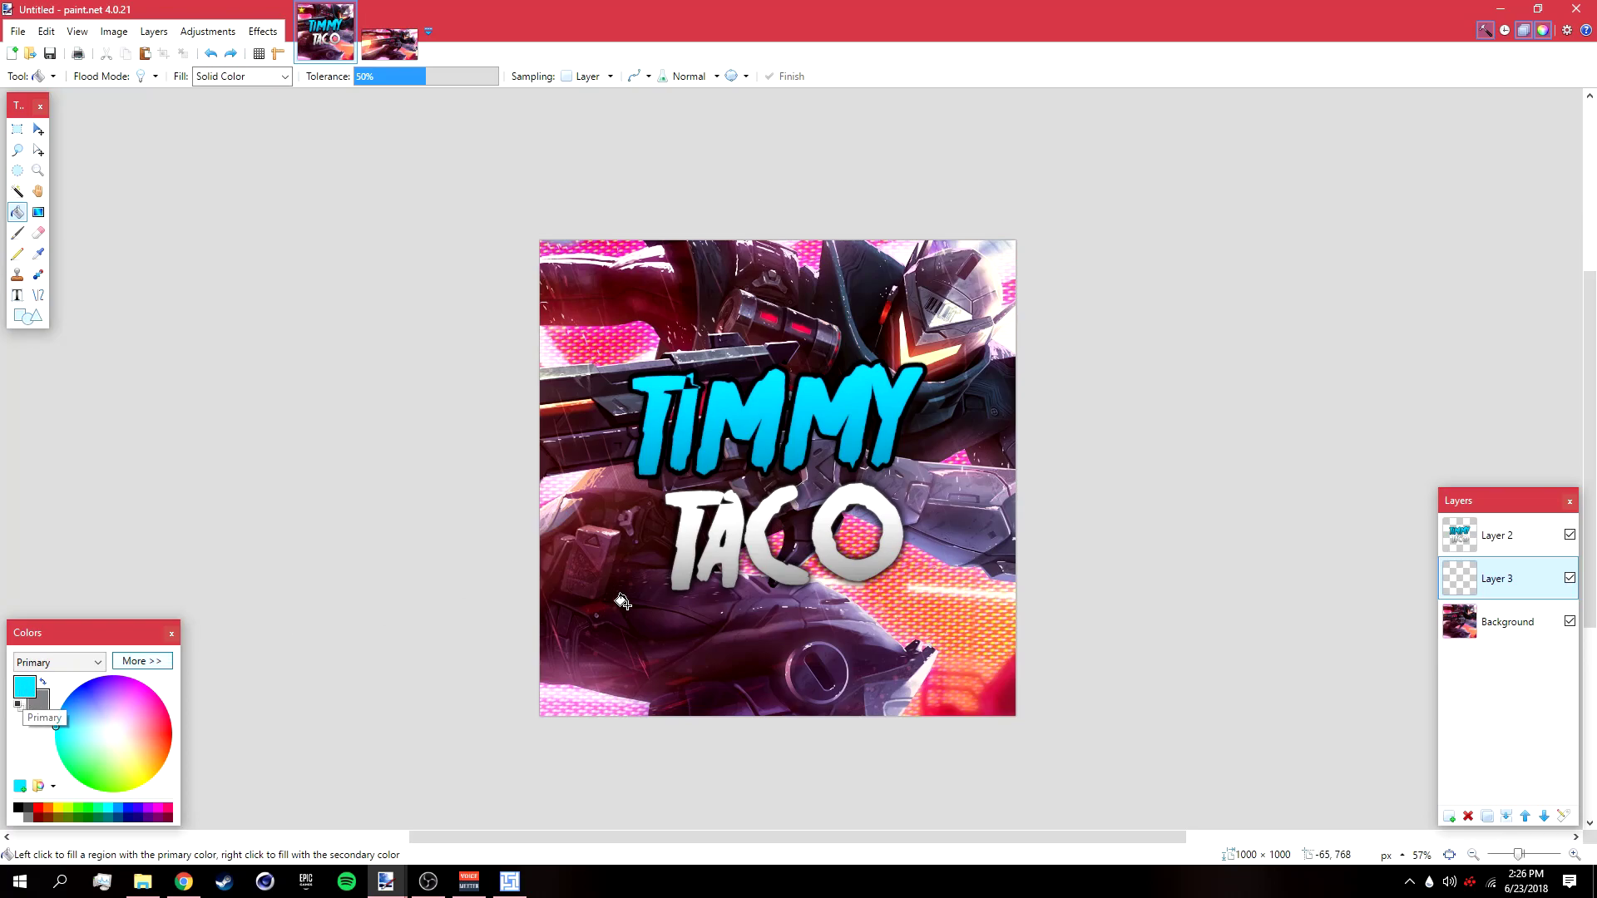
pyautogui.click(787, 596)
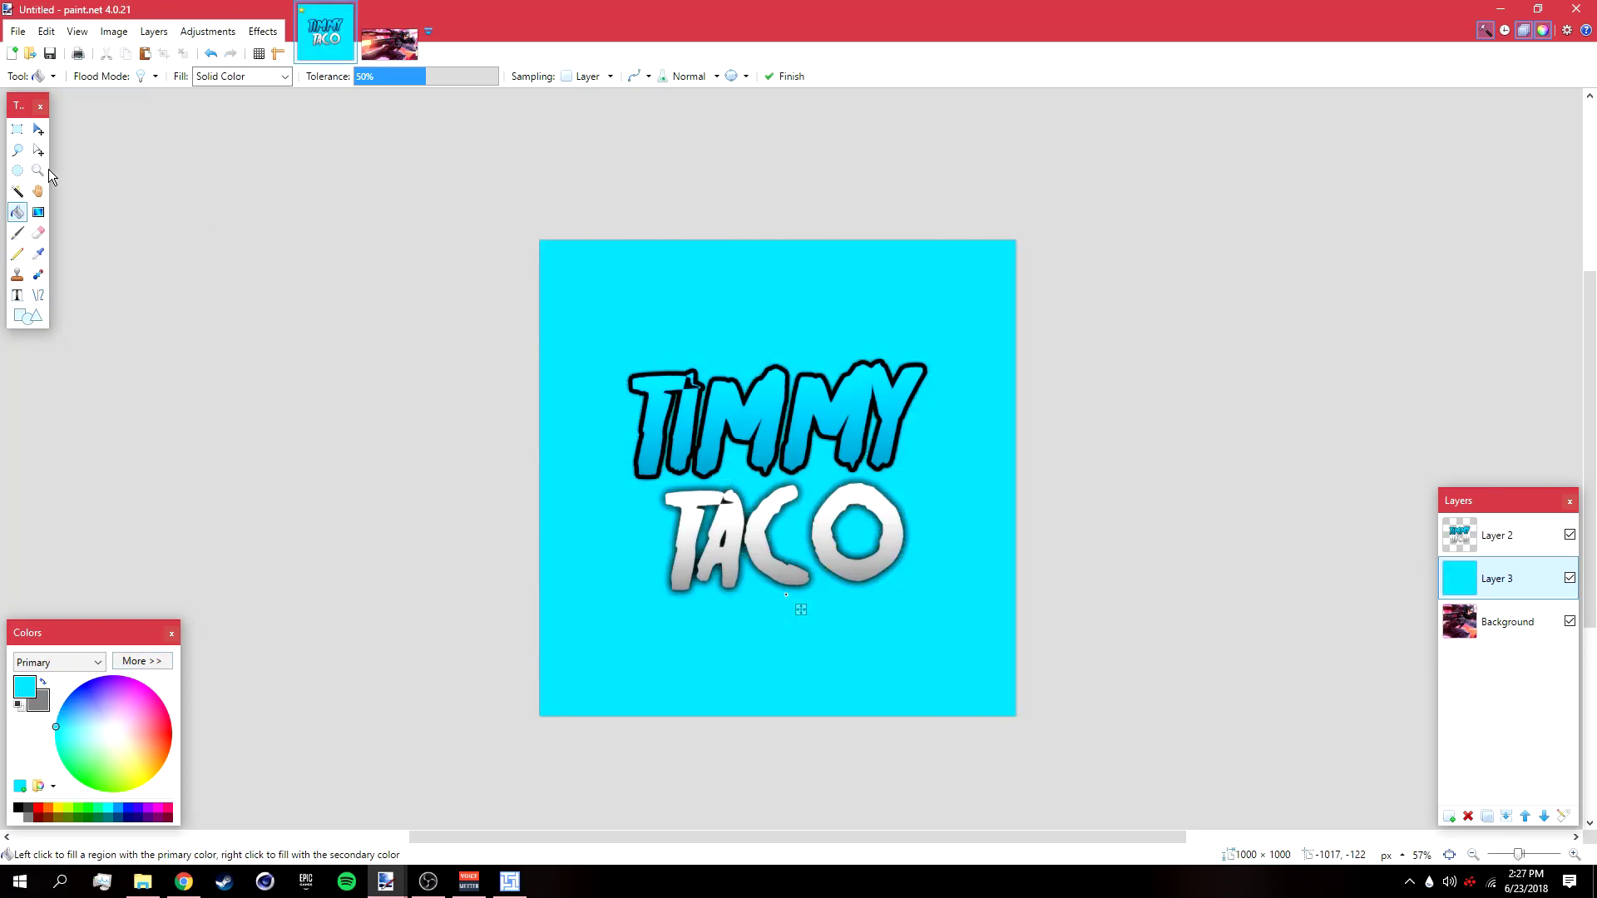
pyautogui.click(35, 133)
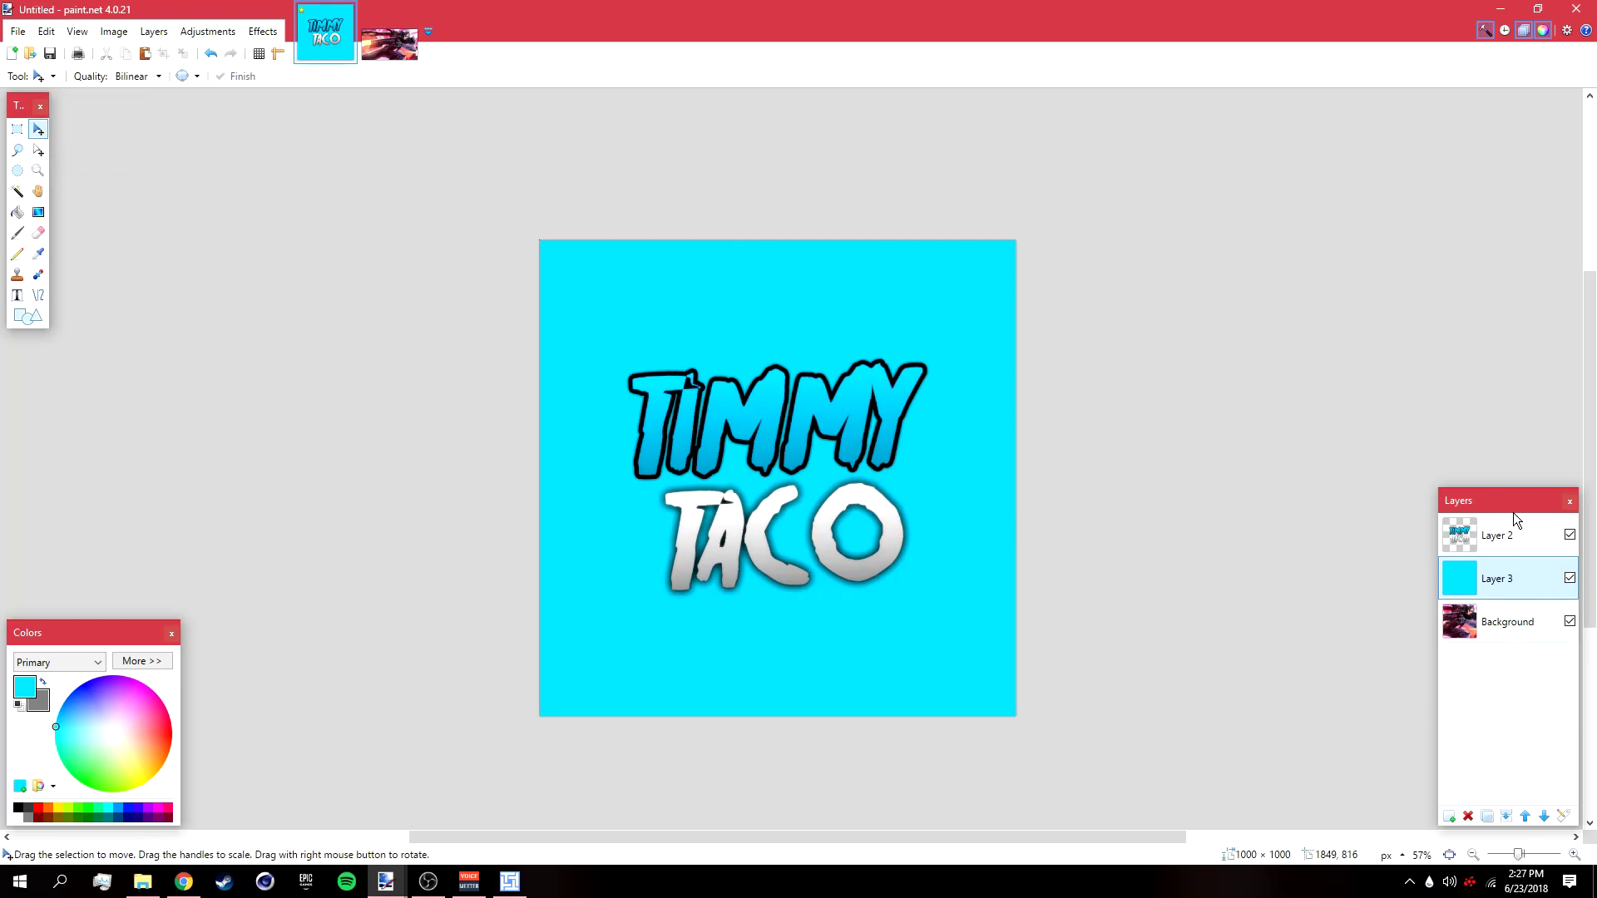
# - Hide the cyan layer and drop the Background artwork's saturation to 0 with Hue/Saturation
pyautogui.click(1493, 626)
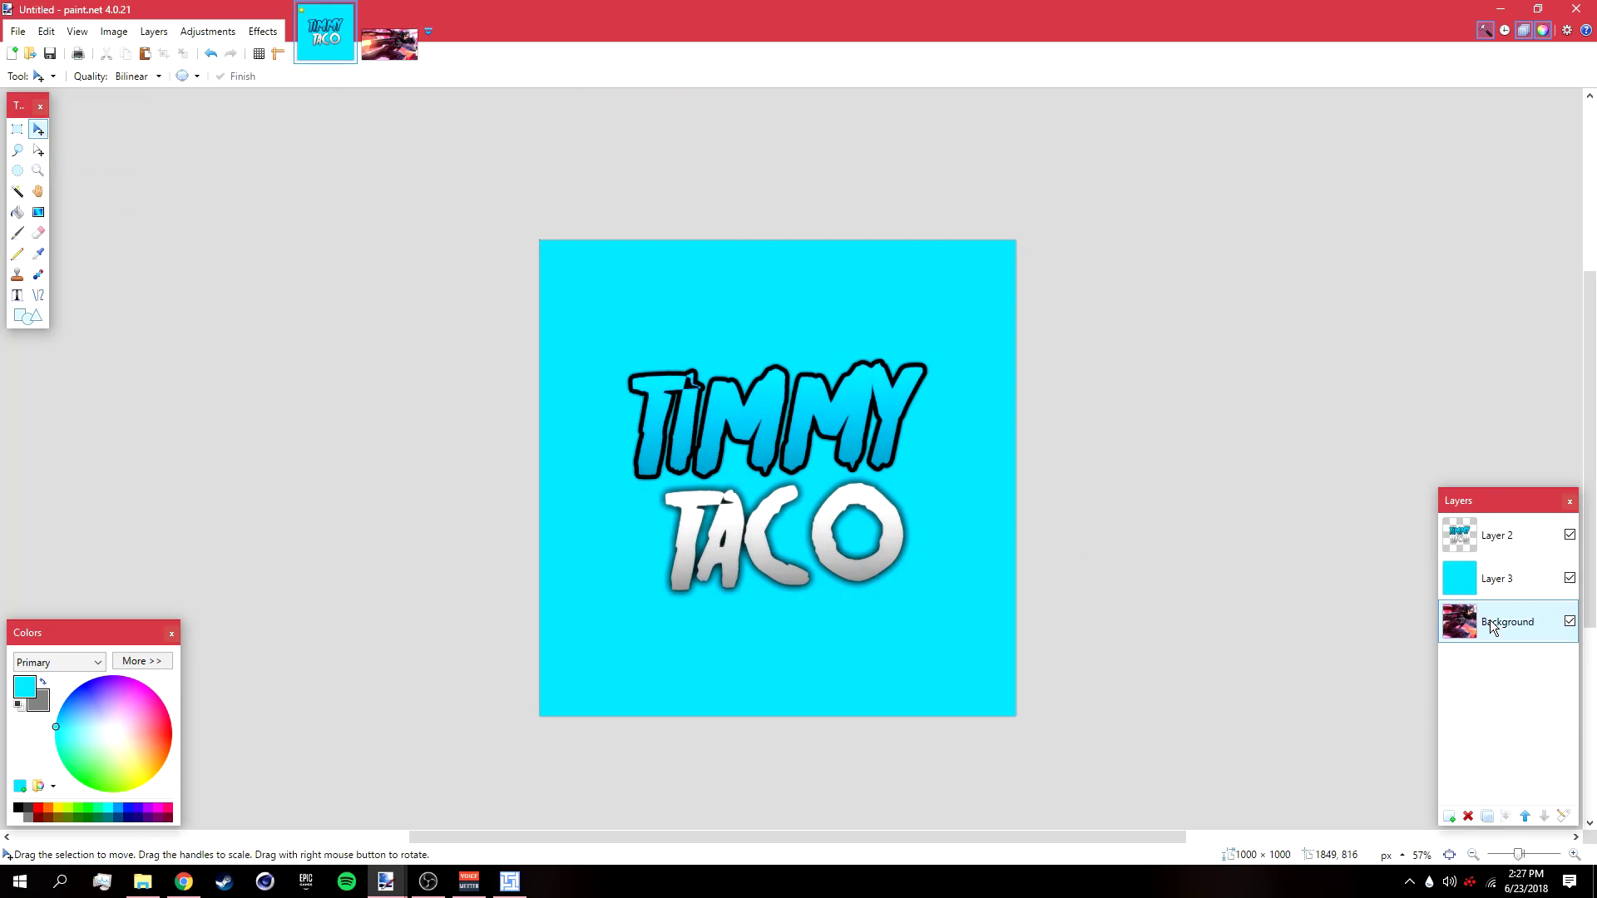
pyautogui.click(1569, 579)
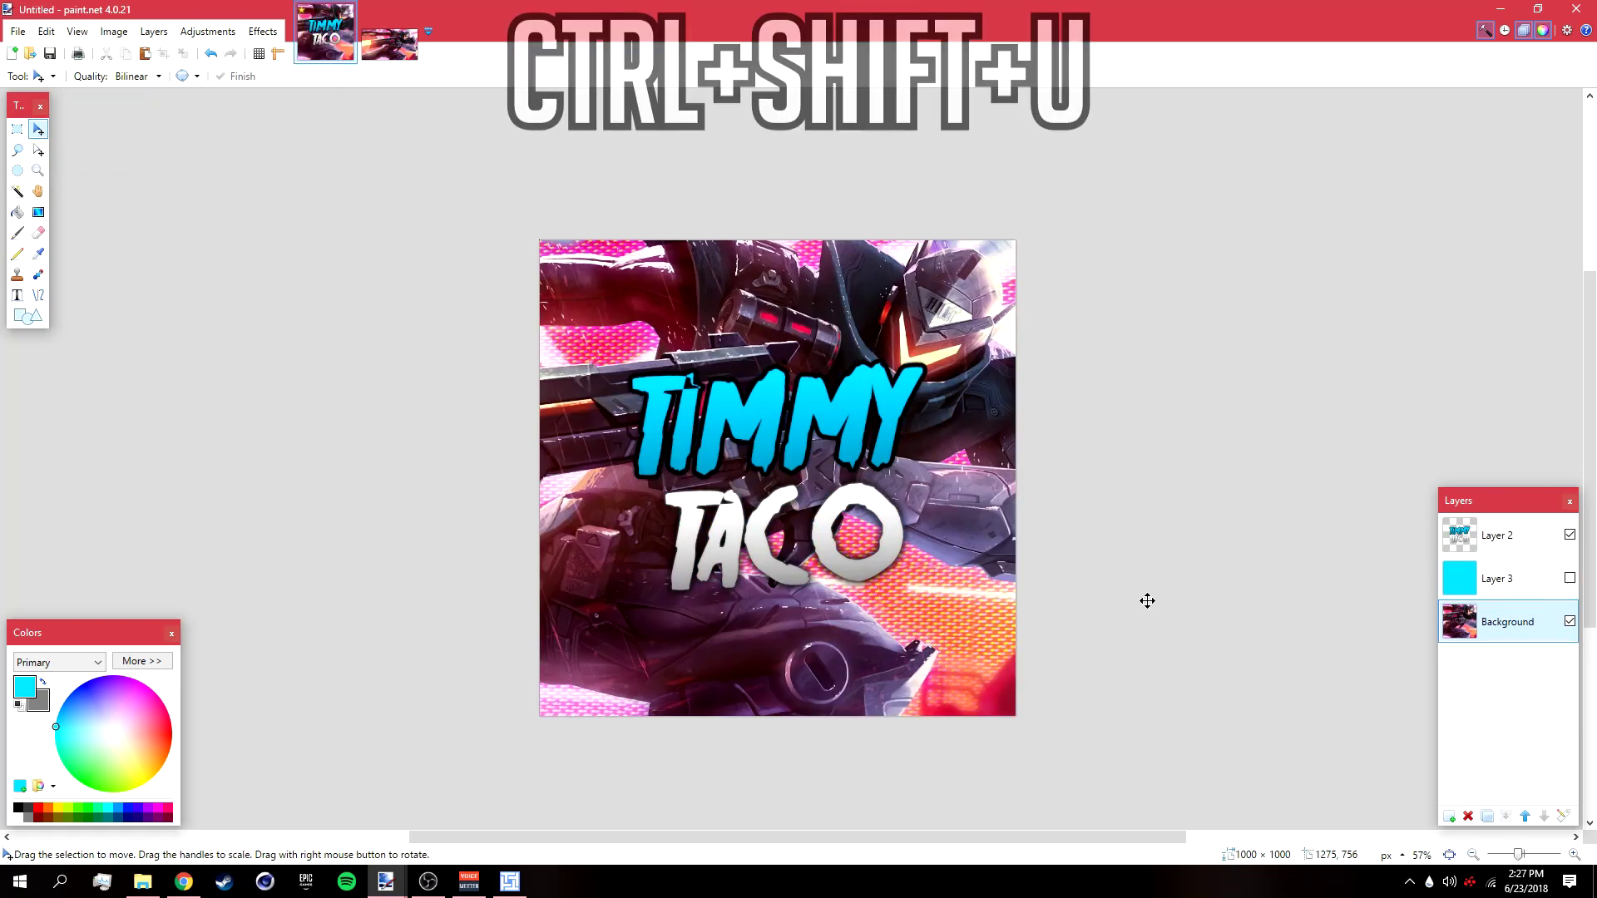
pyautogui.hotkey('ctrl', 'shift', 'u')
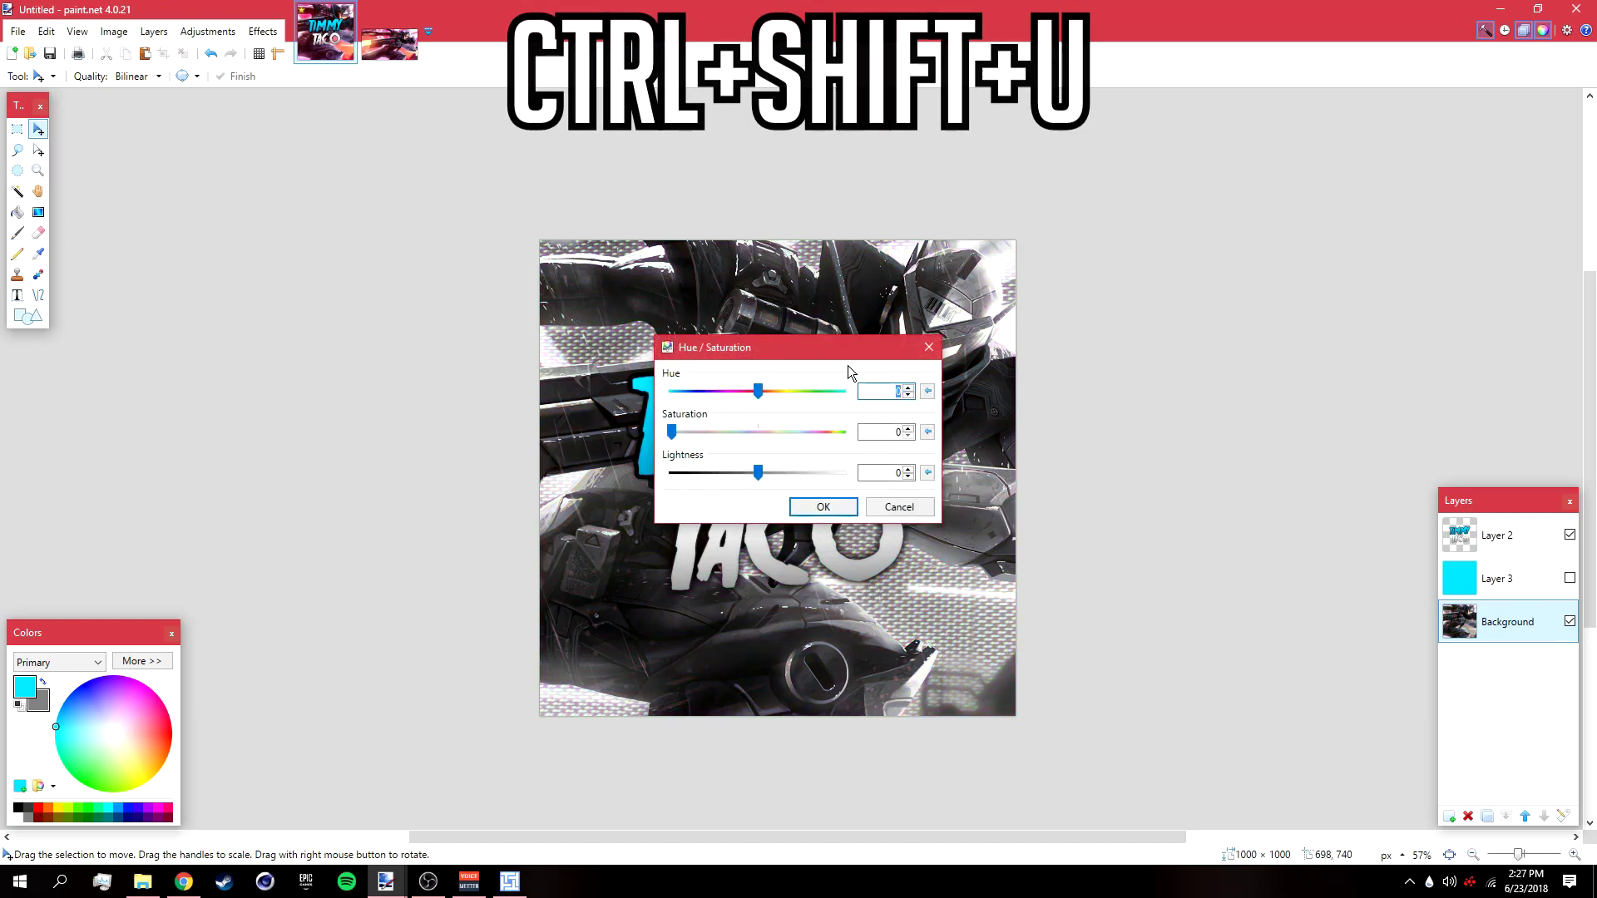
pyautogui.click(937, 406)
pyautogui.moveTo(775, 406); pyautogui.dragTo(465, 393)
pyautogui.moveTo(796, 336); pyautogui.dragTo(867, 269)
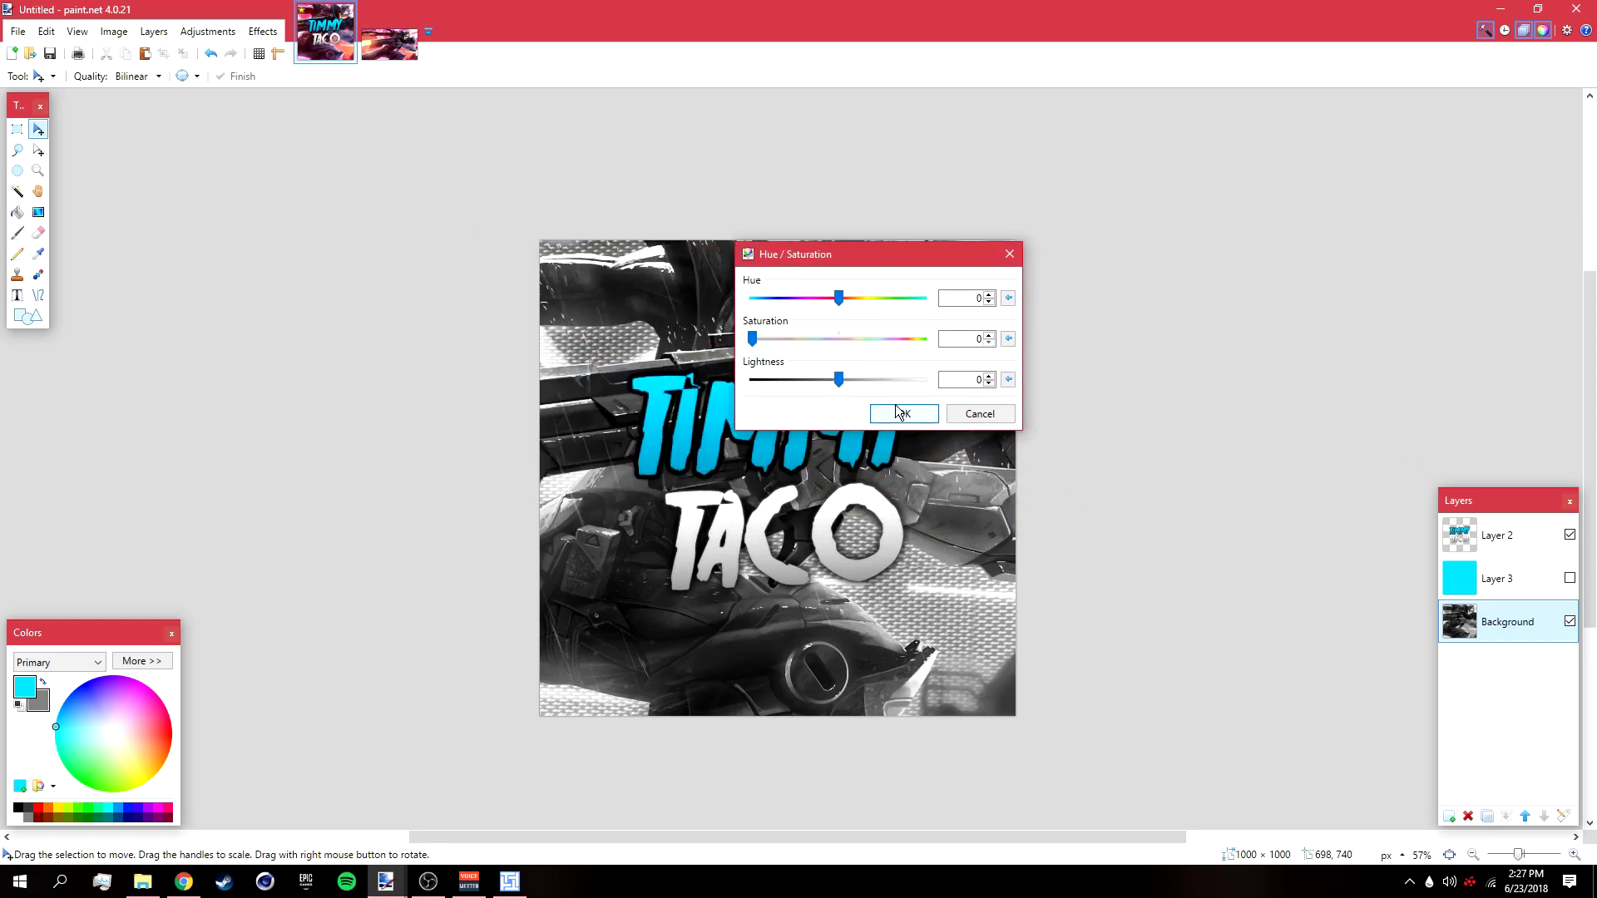
pyautogui.click(965, 298)
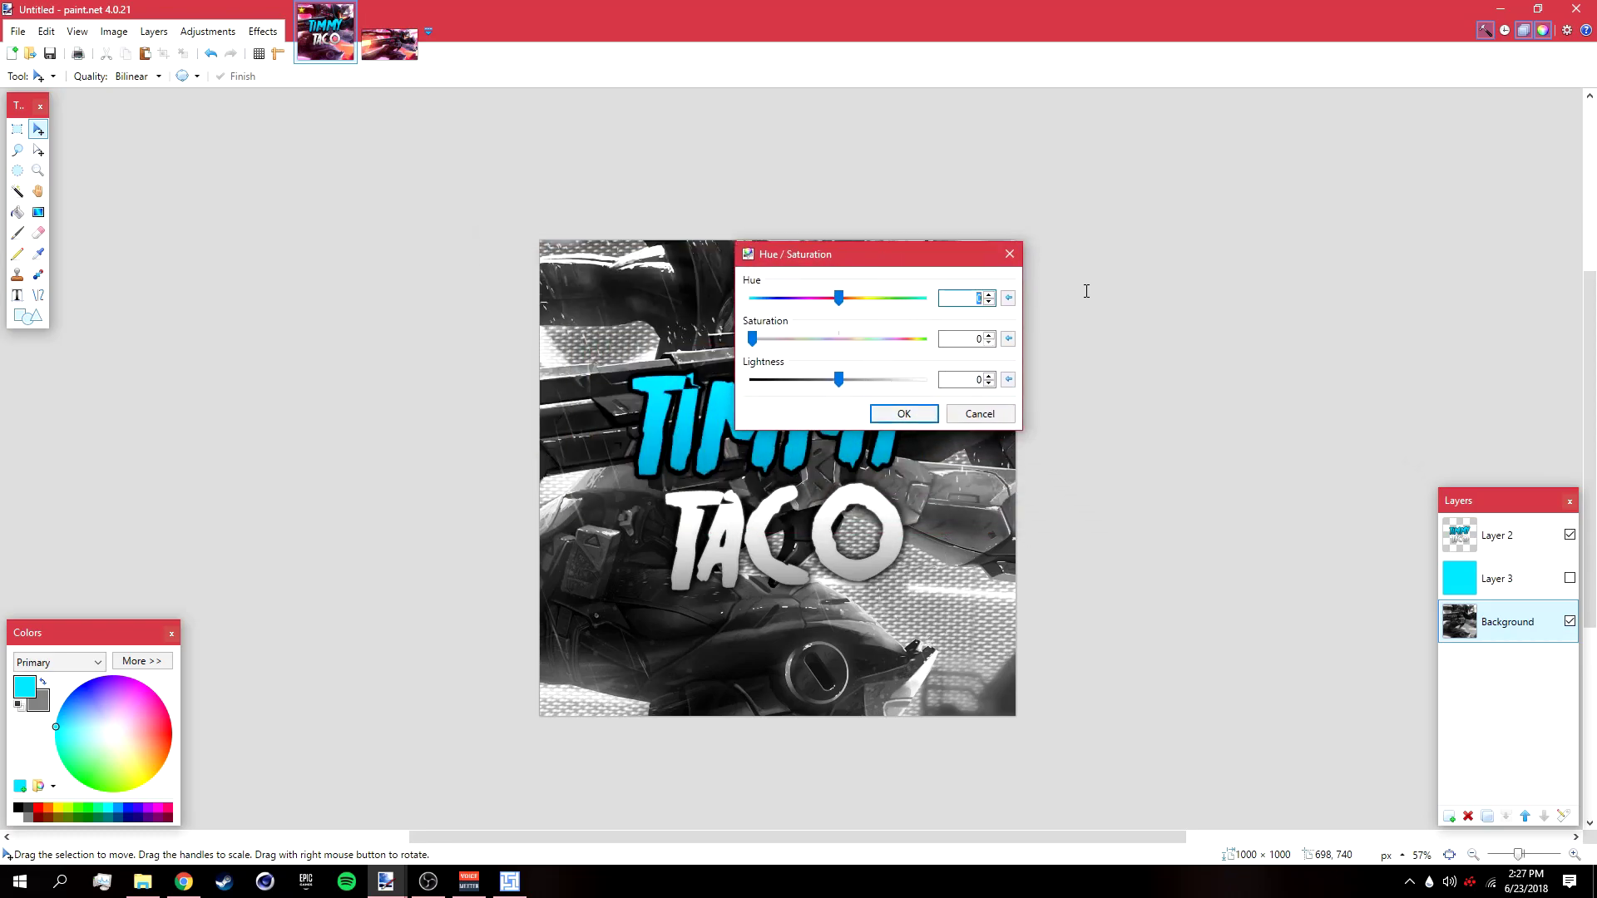
pyautogui.click(905, 415)
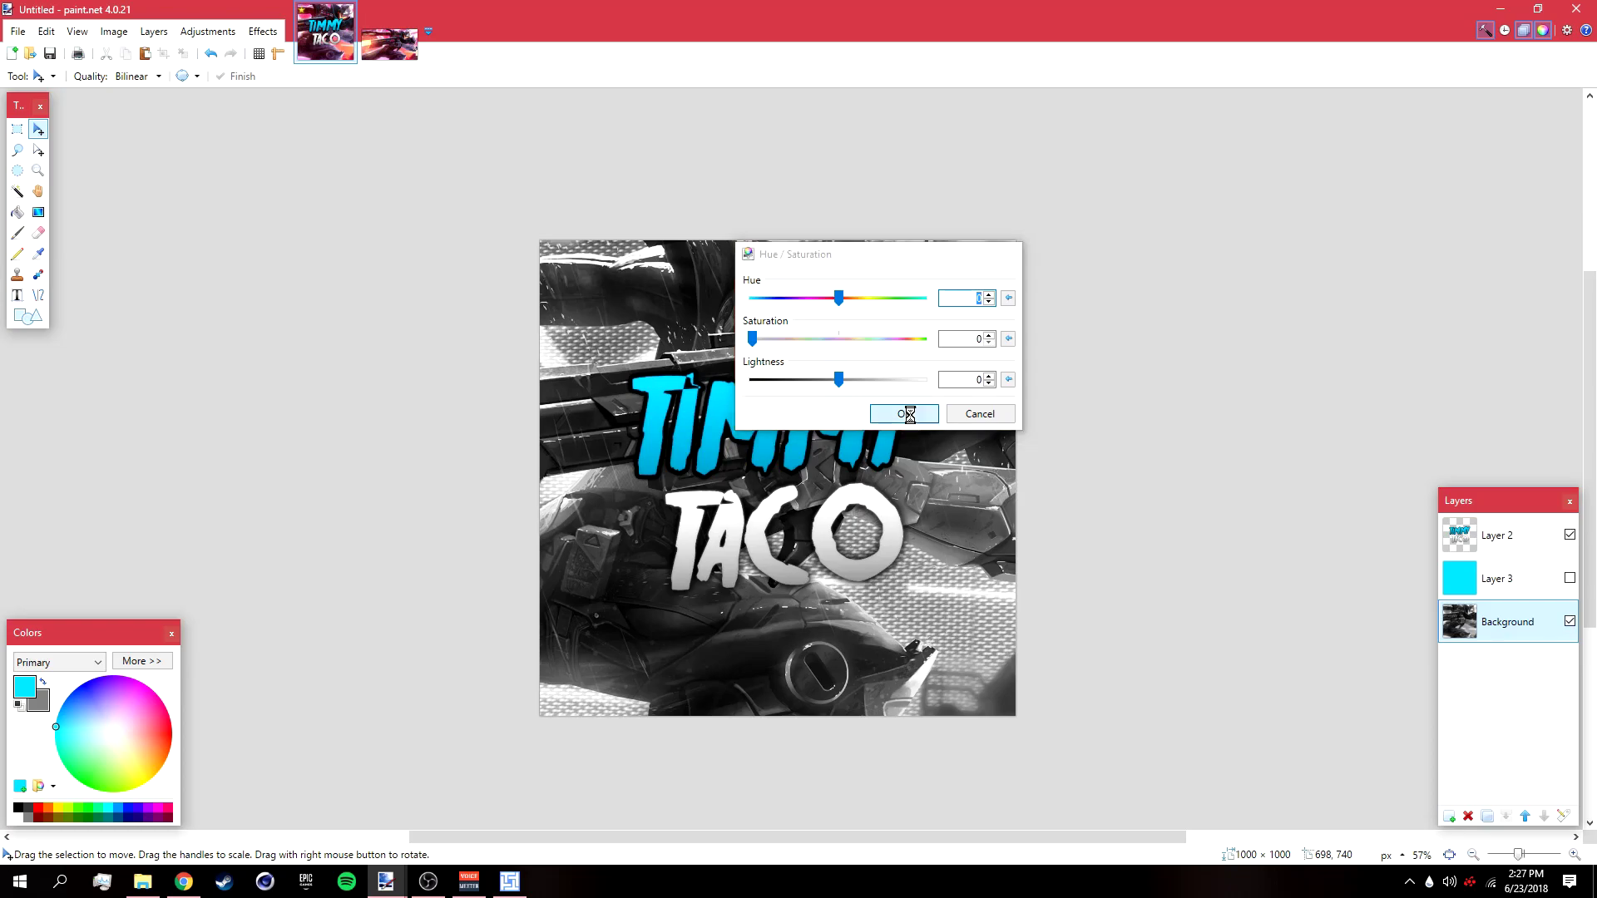
pyautogui.click(1499, 580)
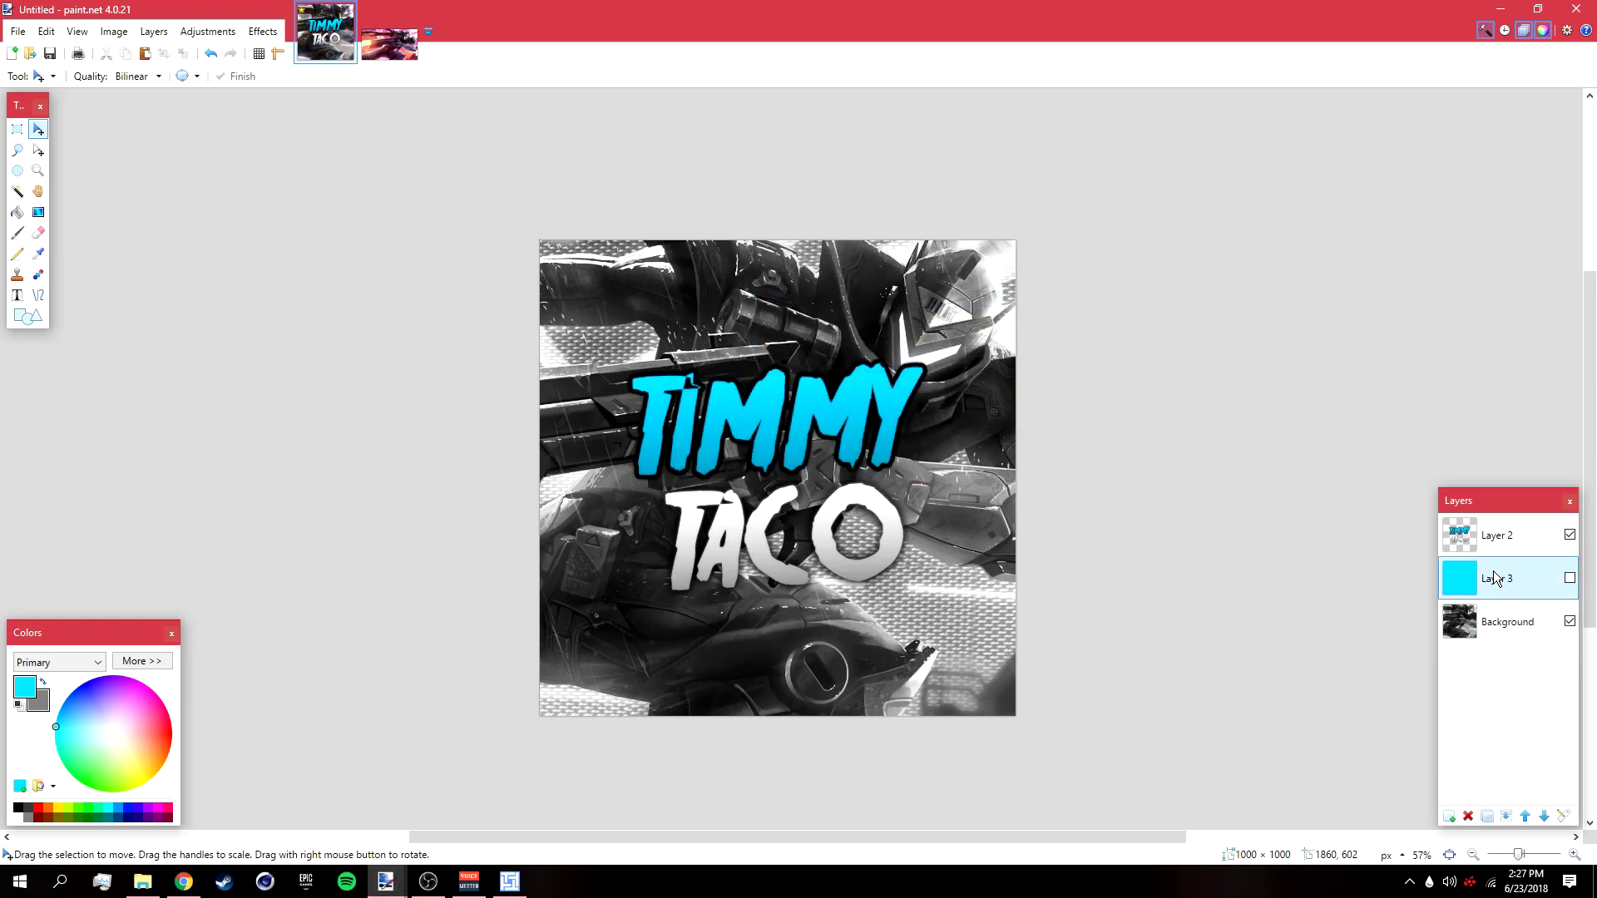
# - Show the cyan layer again and set its blend mode to Color Burn in Layer Properties
pyautogui.click(1569, 579)
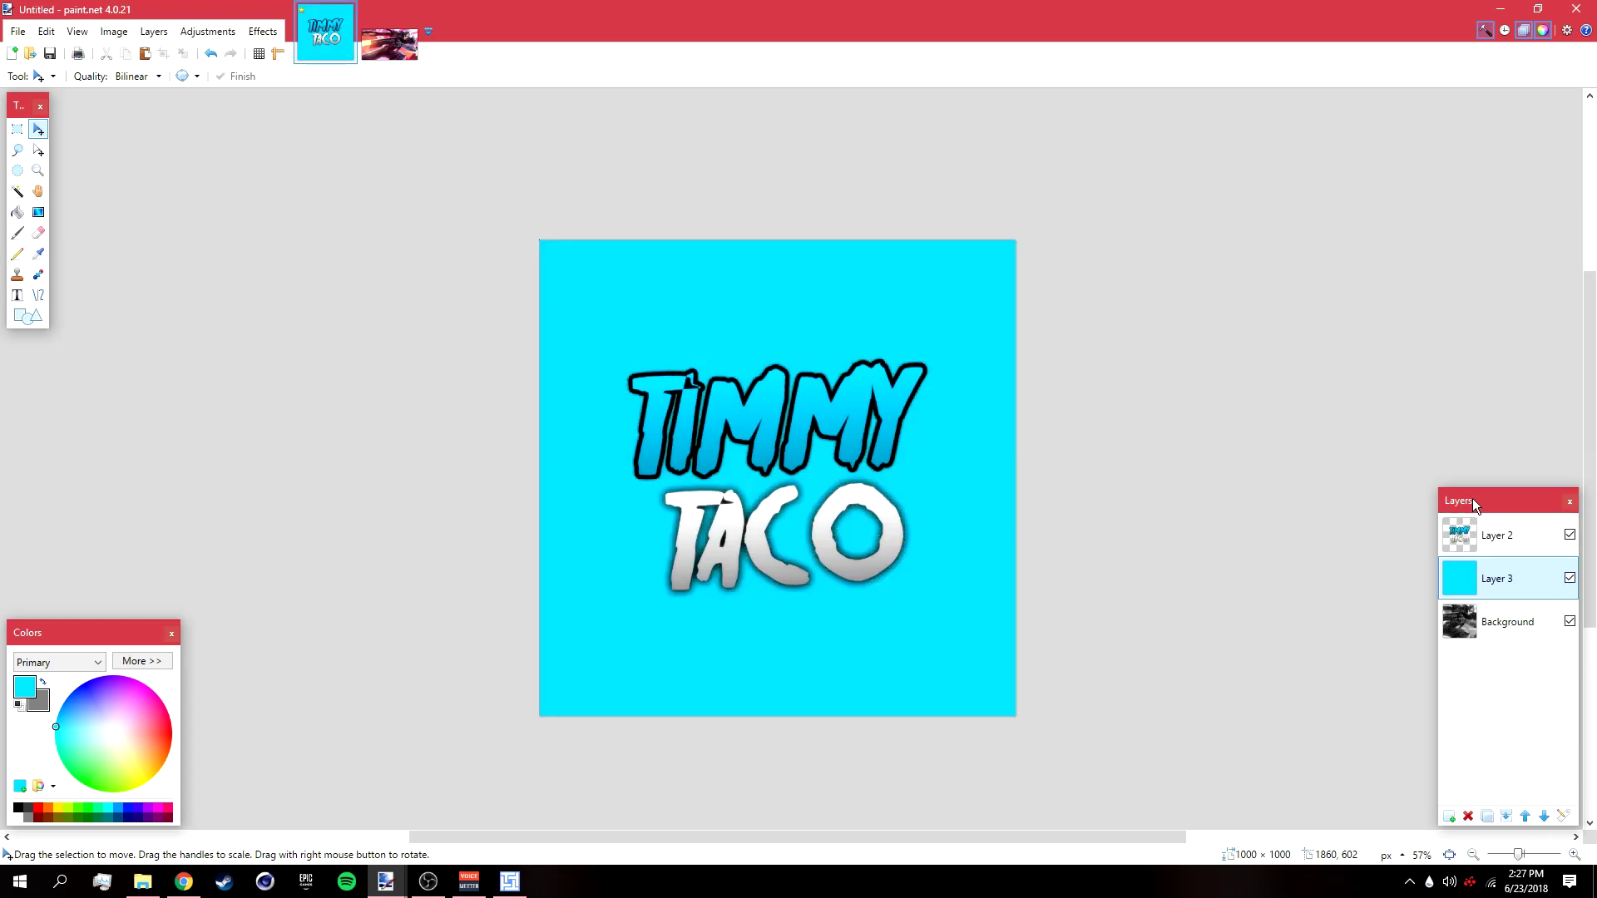
pyautogui.click(1563, 816)
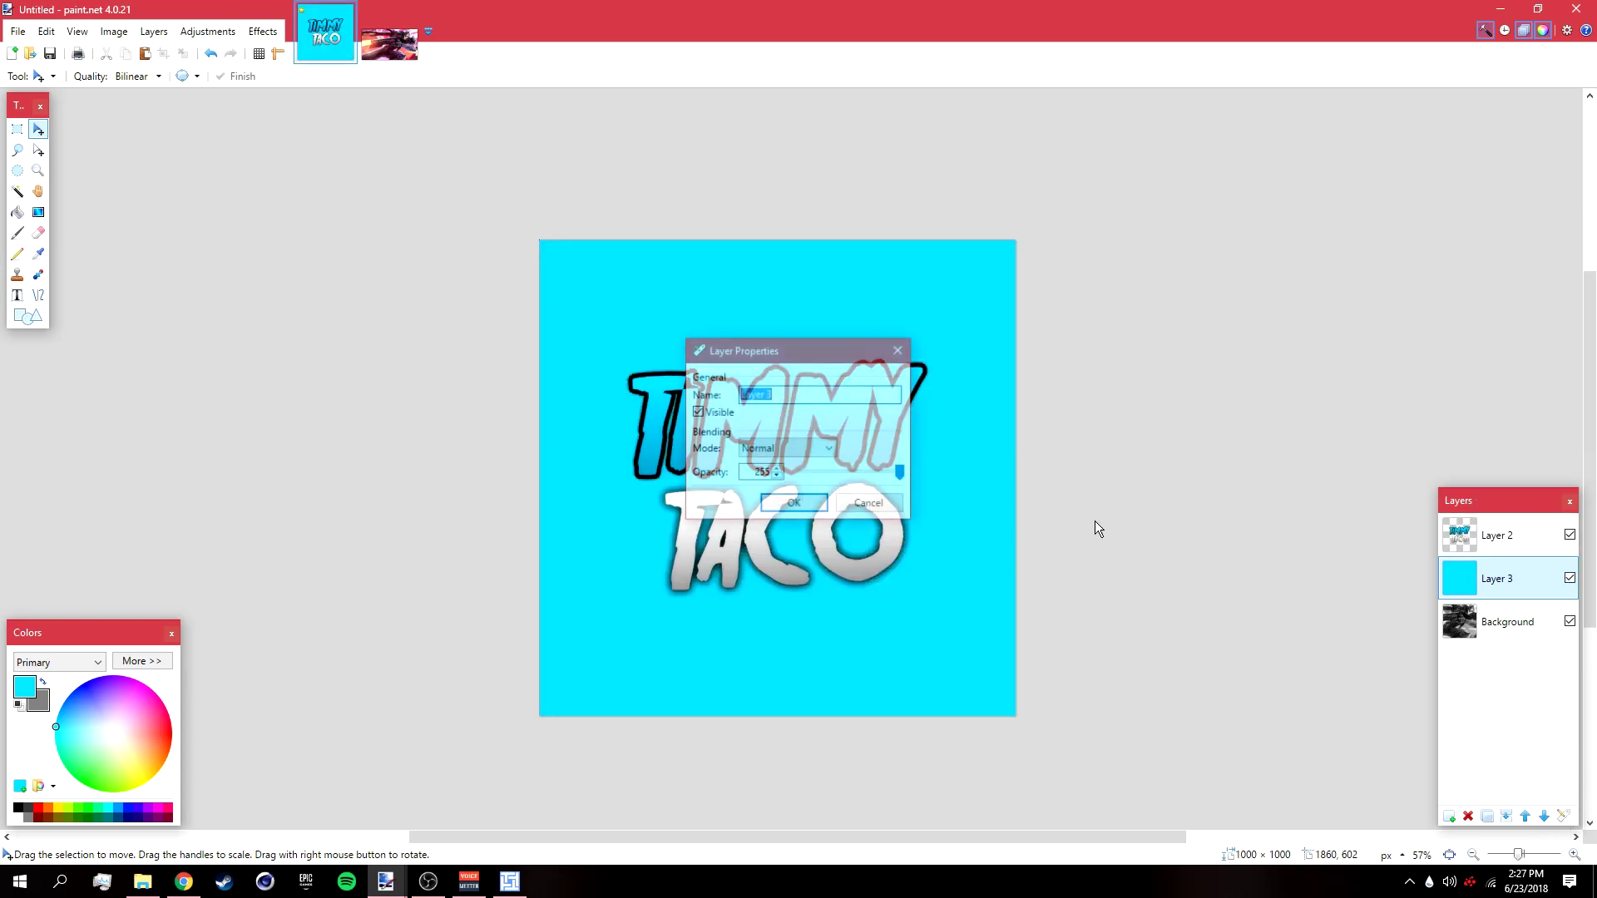
pyautogui.click(801, 452)
pyautogui.click(790, 481)
pyautogui.click(807, 453)
pyautogui.click(786, 512)
pyautogui.moveTo(807, 354)
pyautogui.mouseDown()
pyautogui.moveTo(1464, 262)
pyautogui.moveTo(1311, 243)
pyautogui.mouseUp()
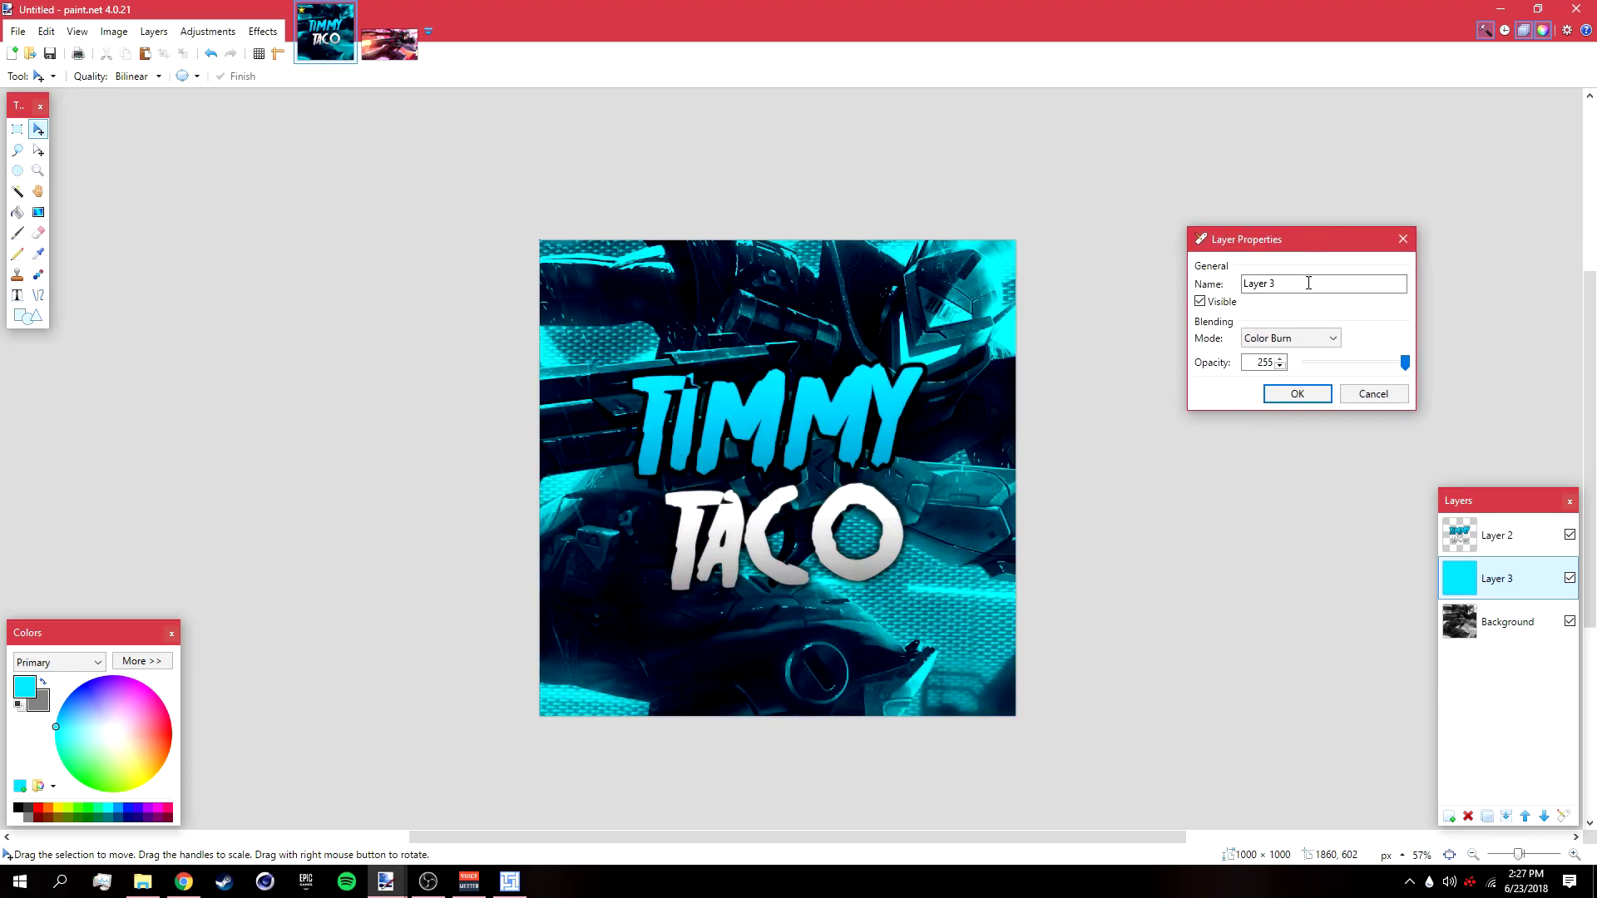
# - Compare Color Dodge, Additive and Reflect, then keep Color Burn and confirm
pyautogui.click(1311, 344)
pyautogui.click(1285, 413)
pyautogui.click(1310, 339)
pyautogui.click(1301, 387)
pyautogui.click(1311, 343)
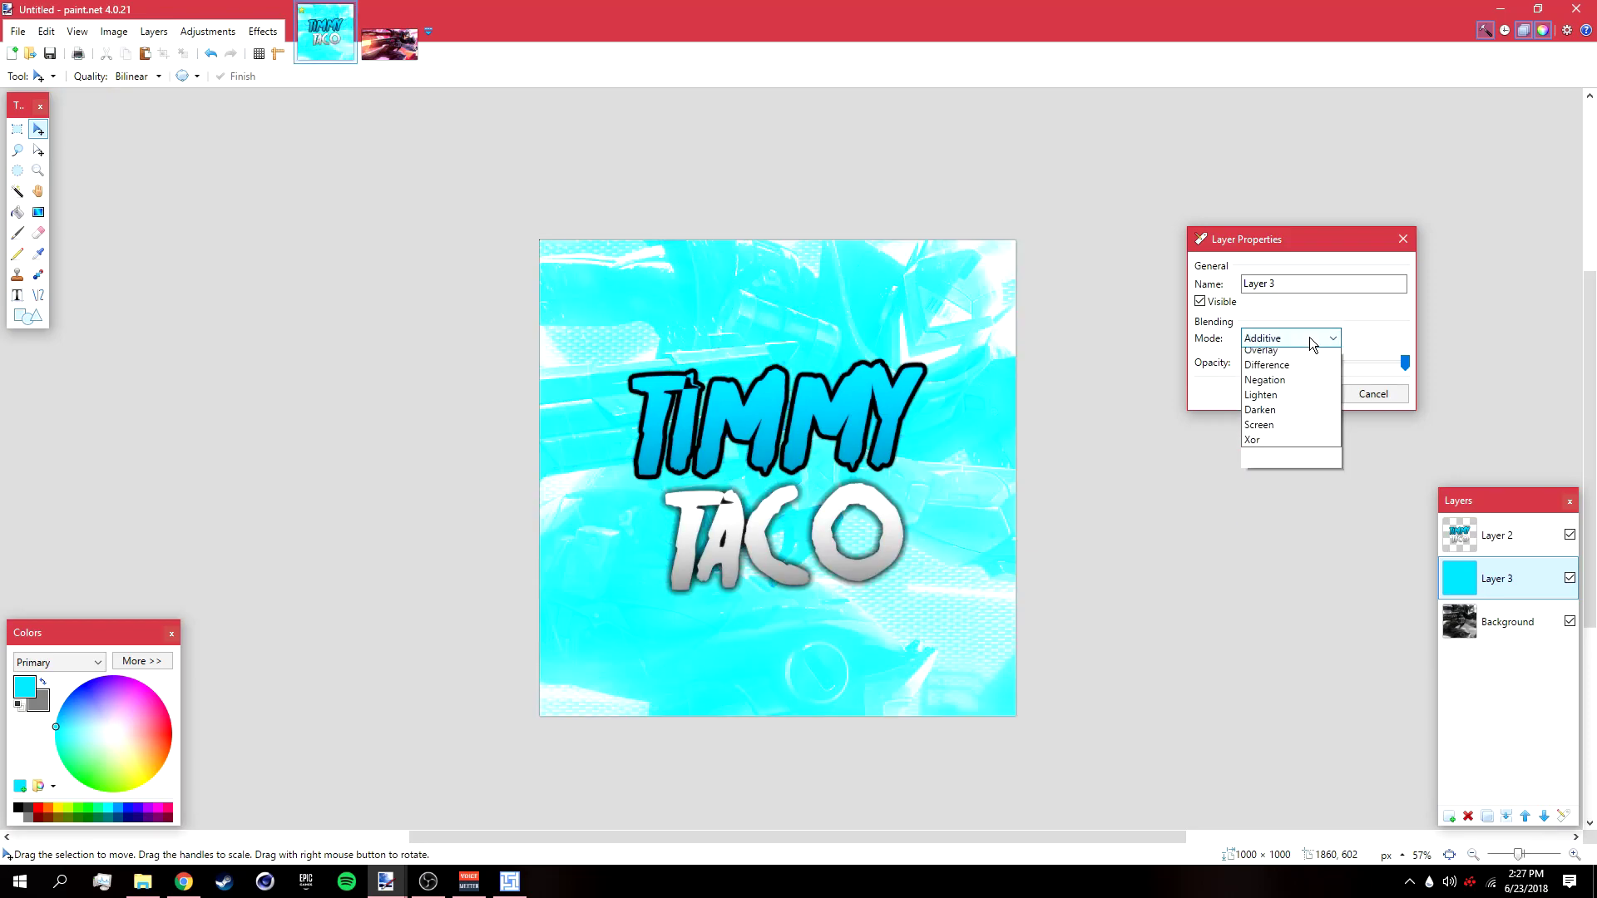
pyautogui.click(1290, 429)
pyautogui.click(1311, 344)
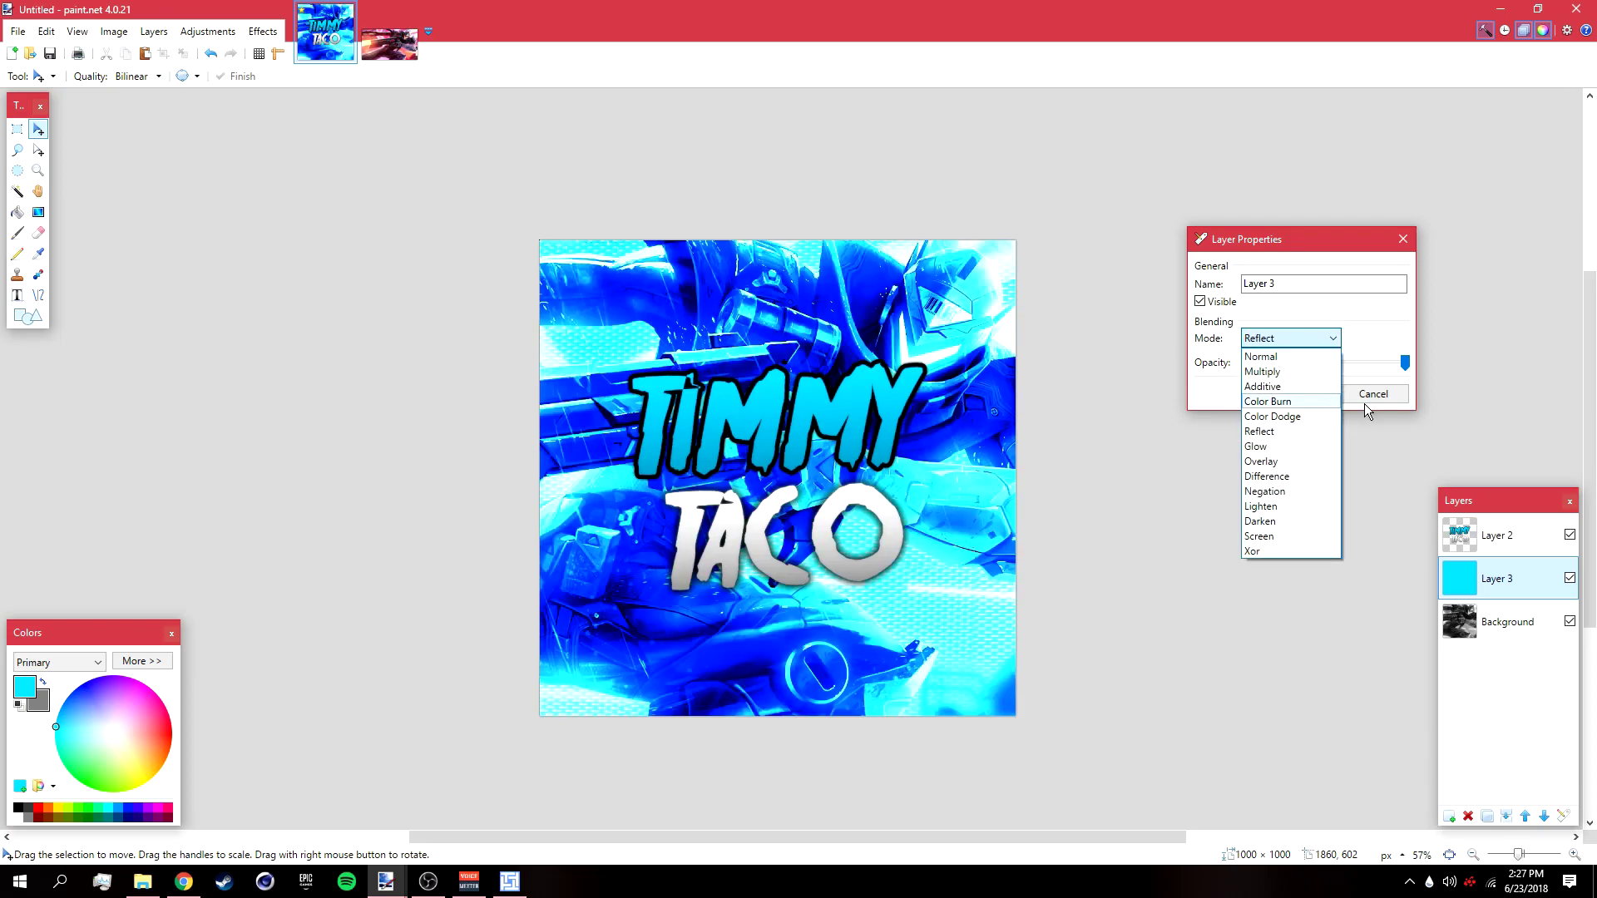
pyautogui.click(1281, 401)
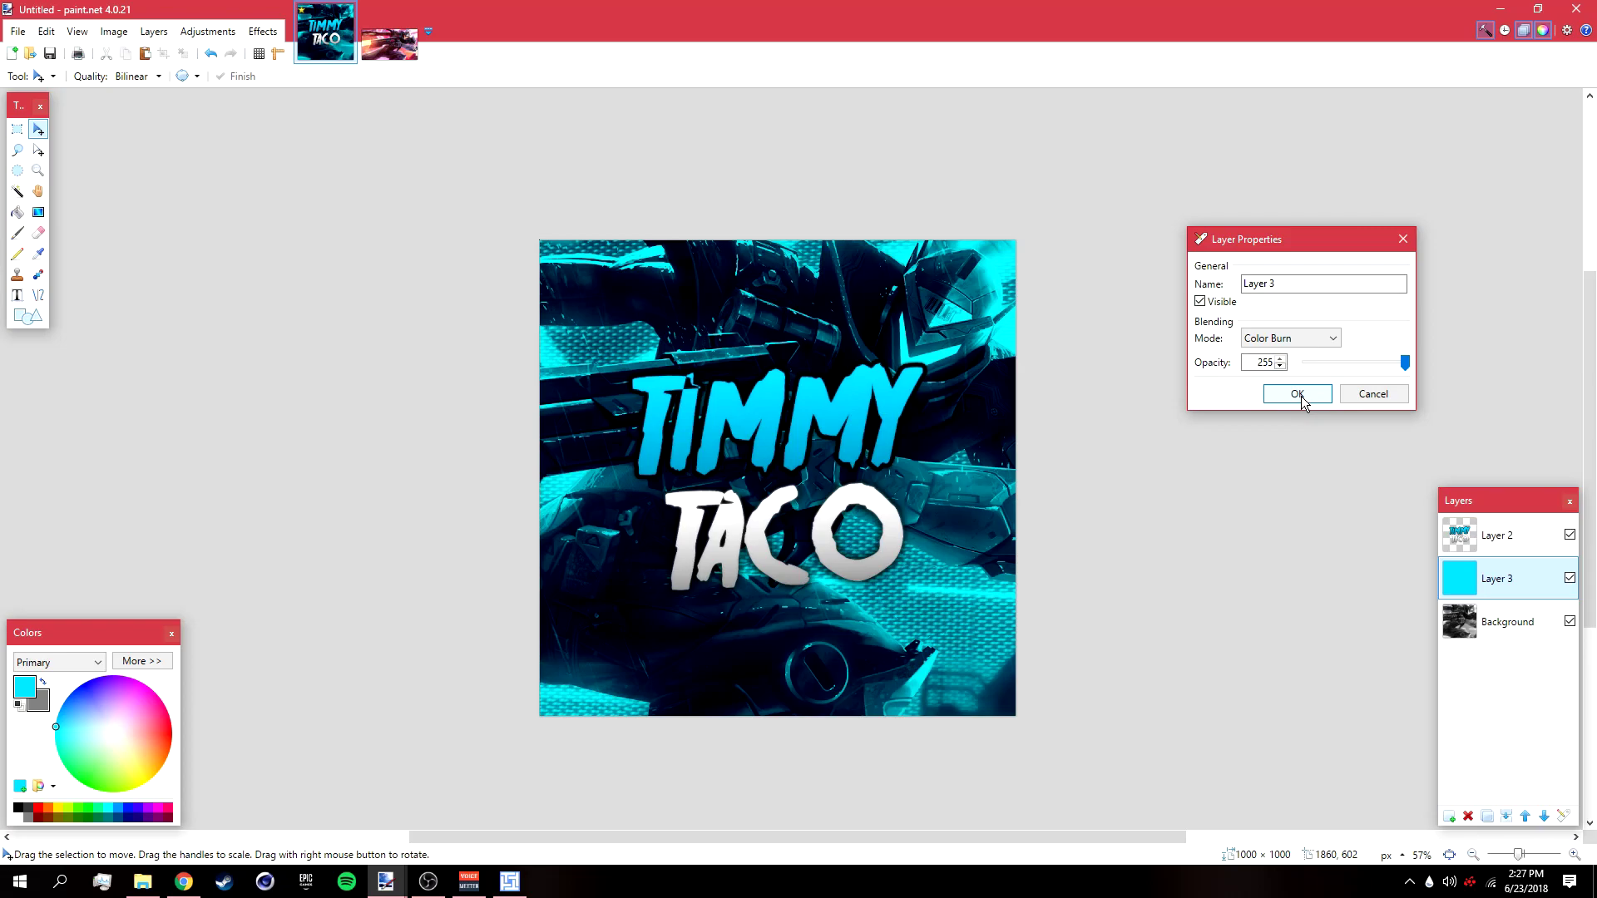
pyautogui.click(1299, 399)
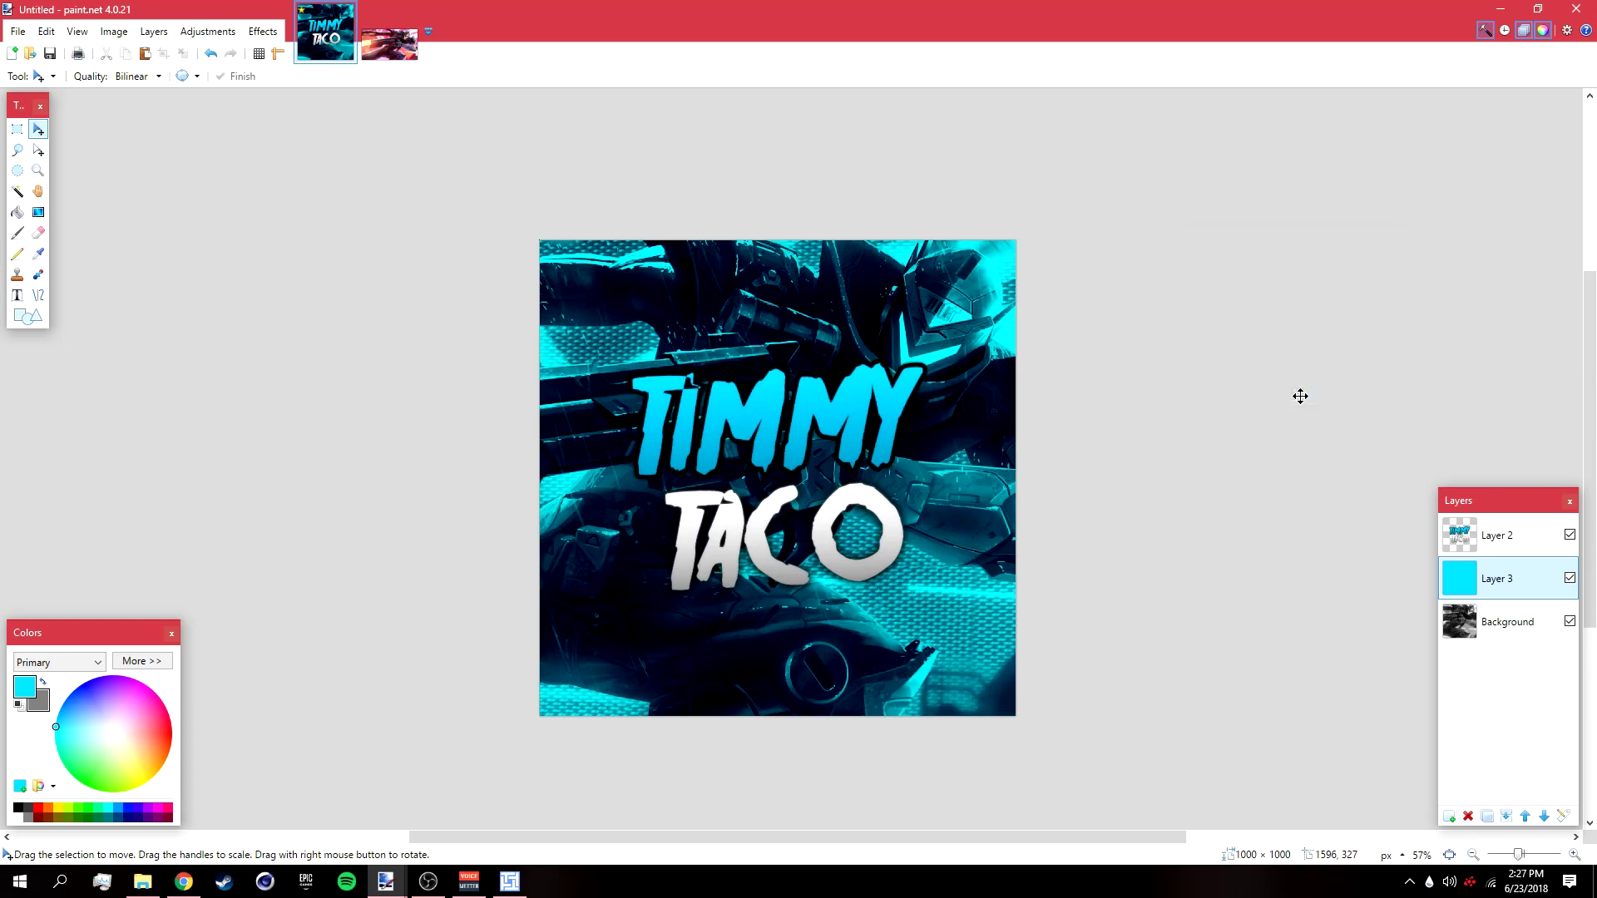
pyautogui.click(1501, 622)
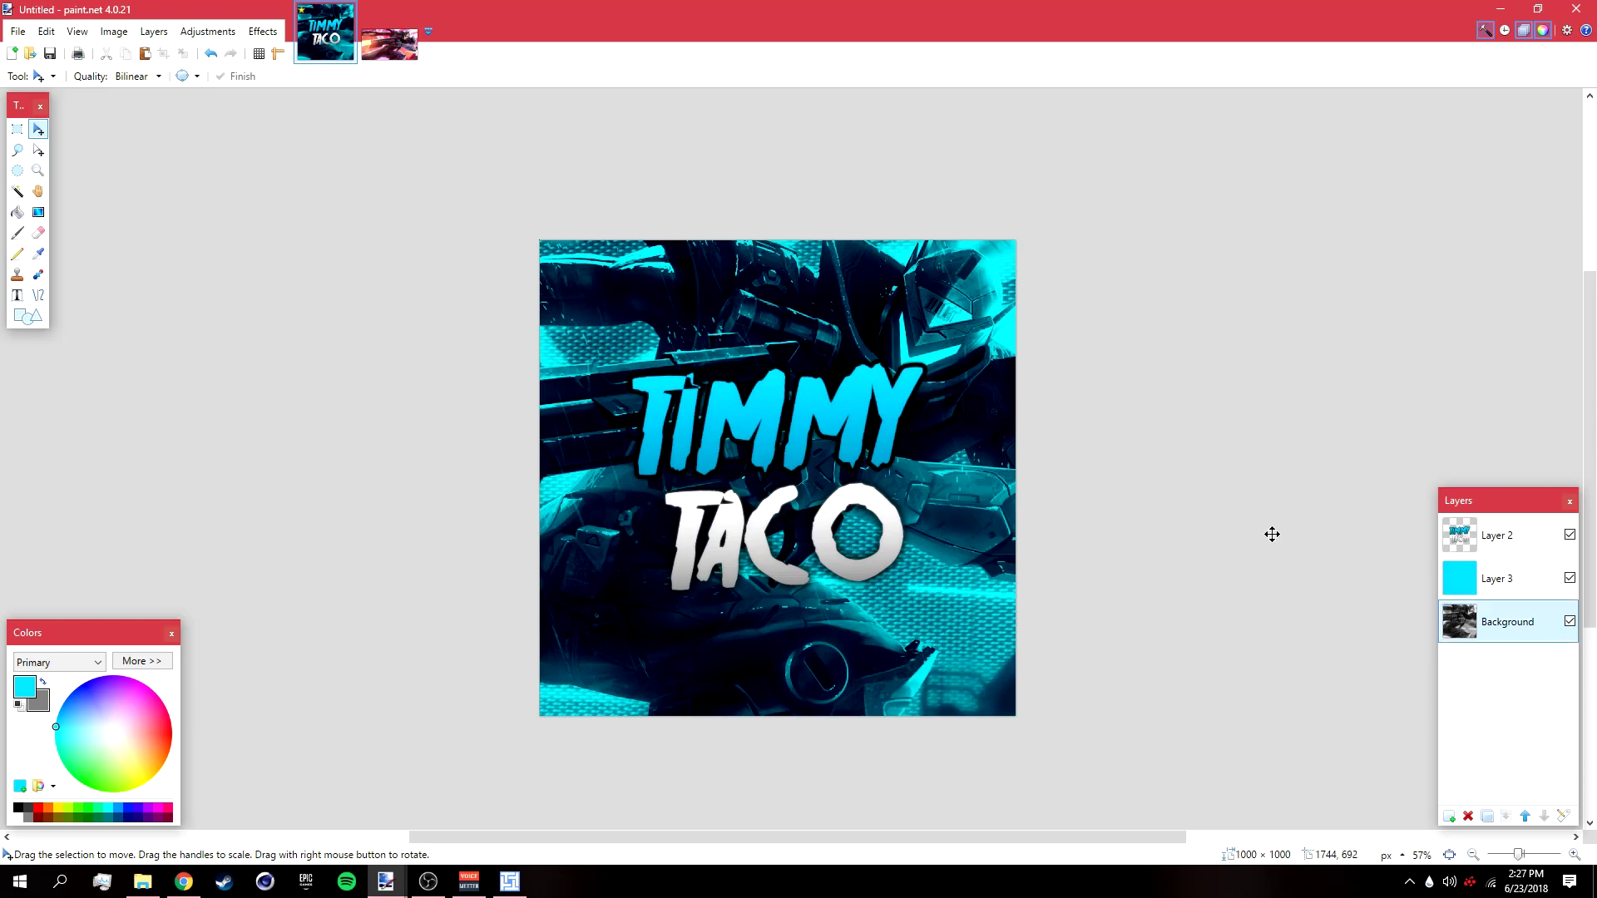
# - Apply Motion Blur to the Background with angle -31.61 and distance 10
pyautogui.click(259, 31)
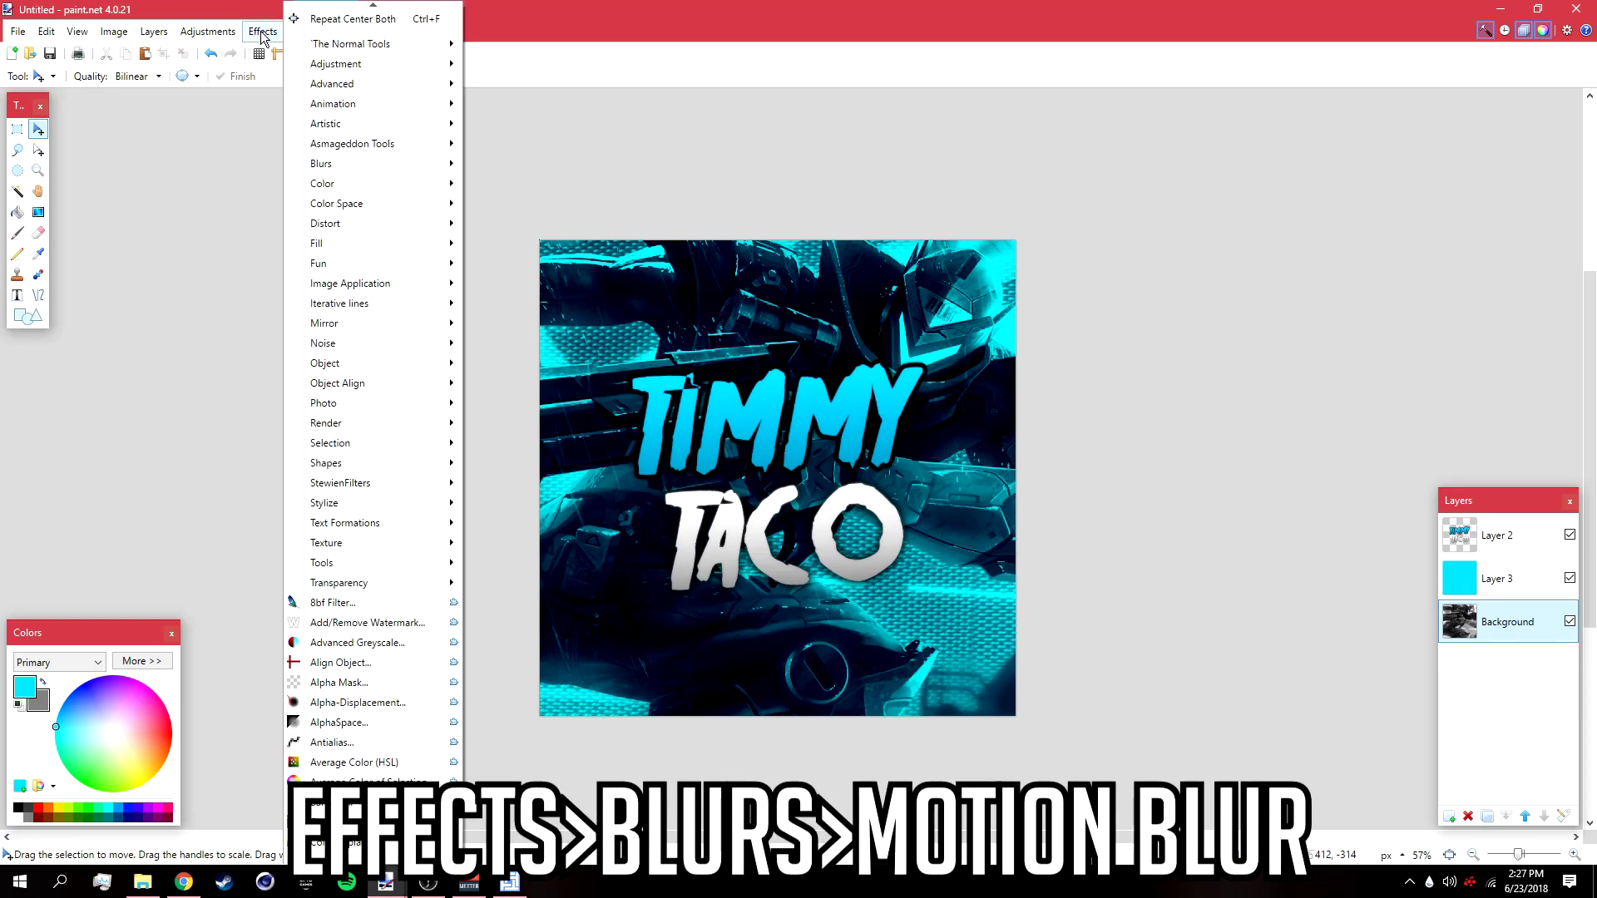
pyautogui.moveTo(359, 166)
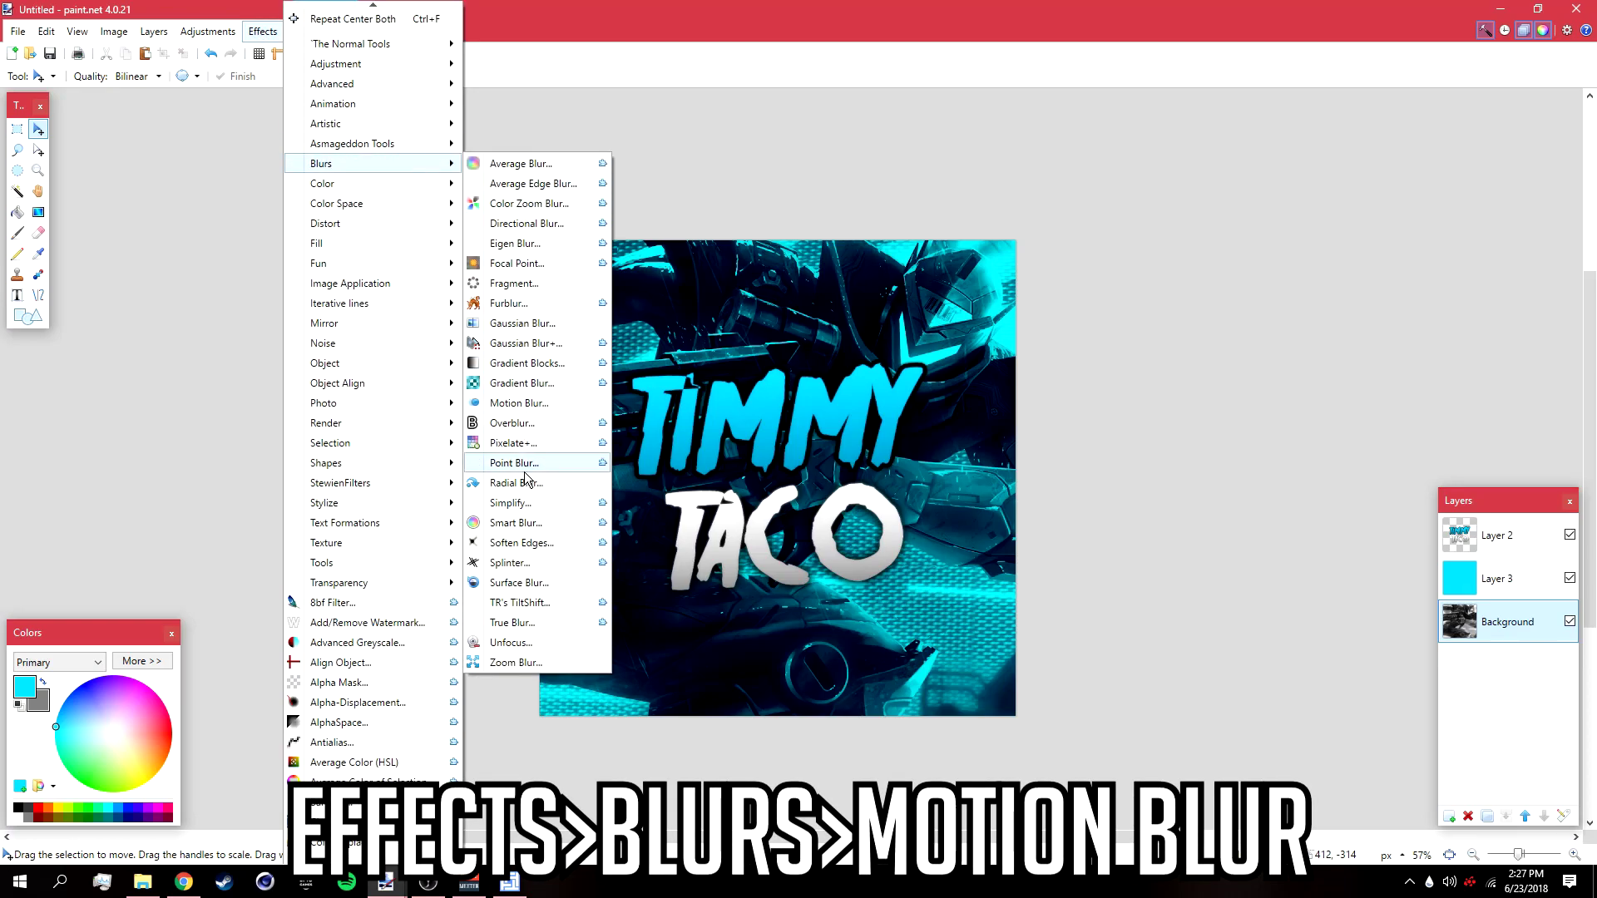
pyautogui.click(518, 403)
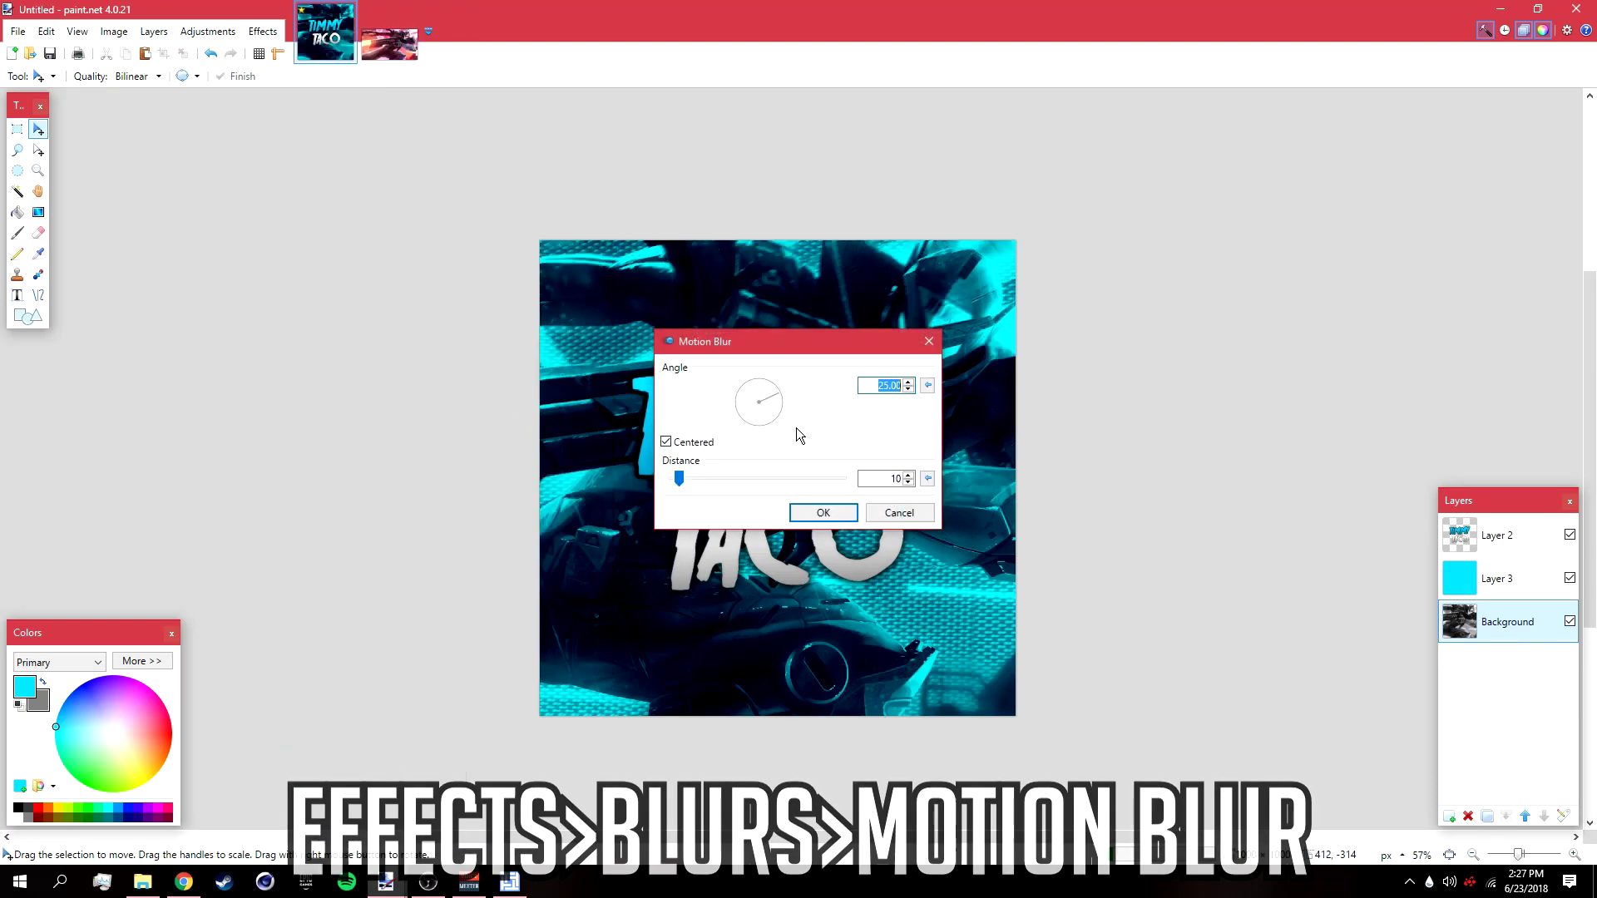
pyautogui.click(806, 368)
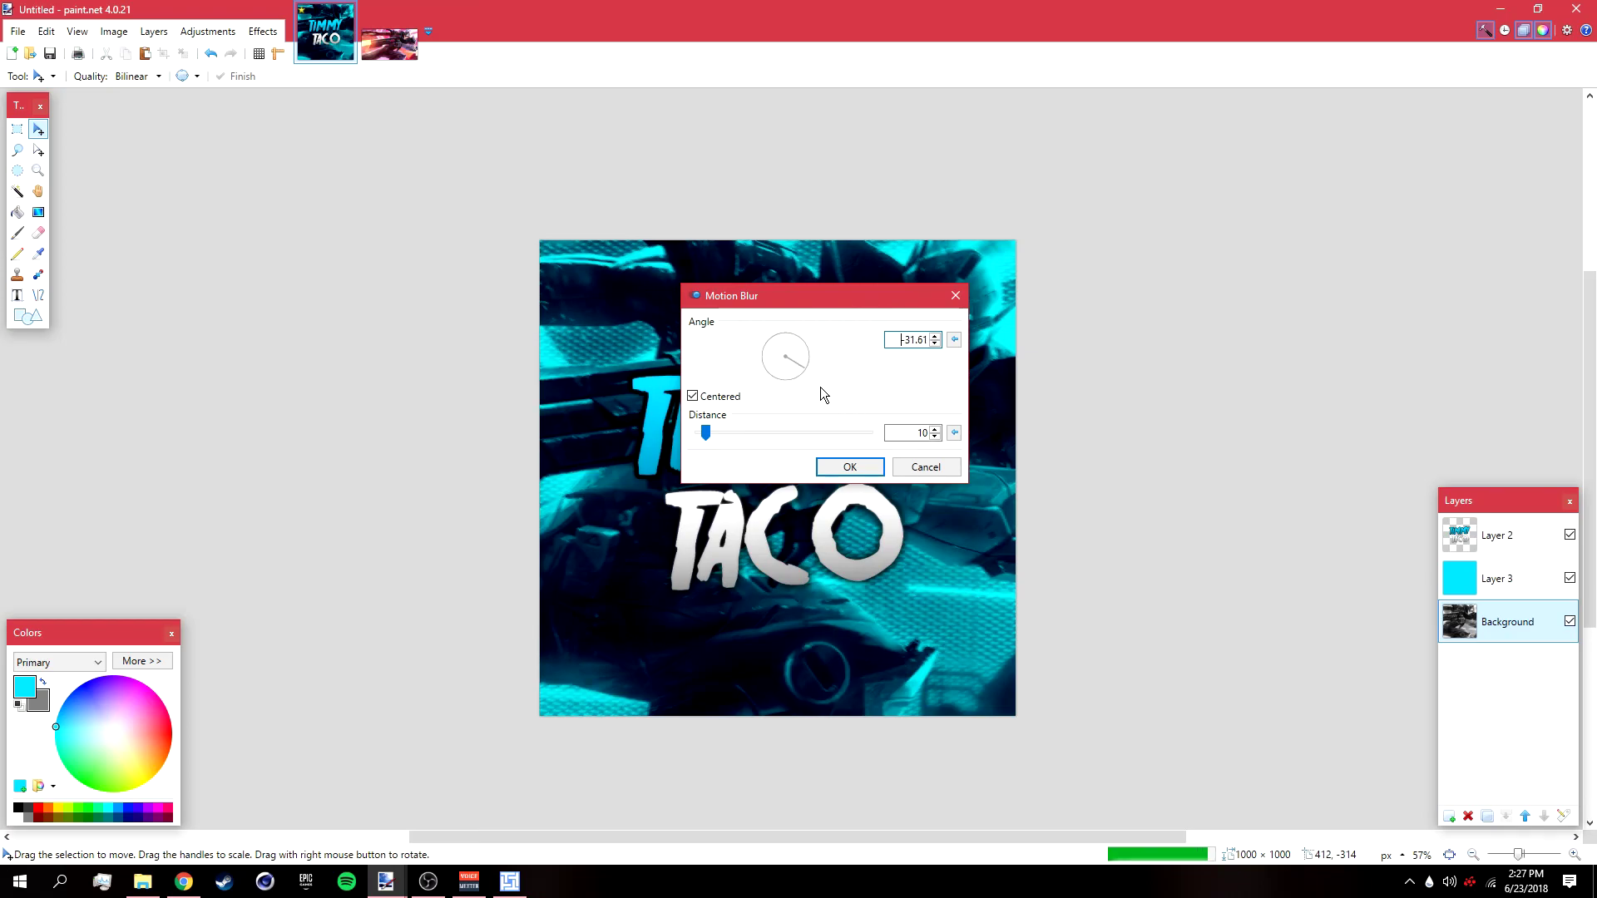
pyautogui.moveTo(824, 295); pyautogui.dragTo(1270, 268)
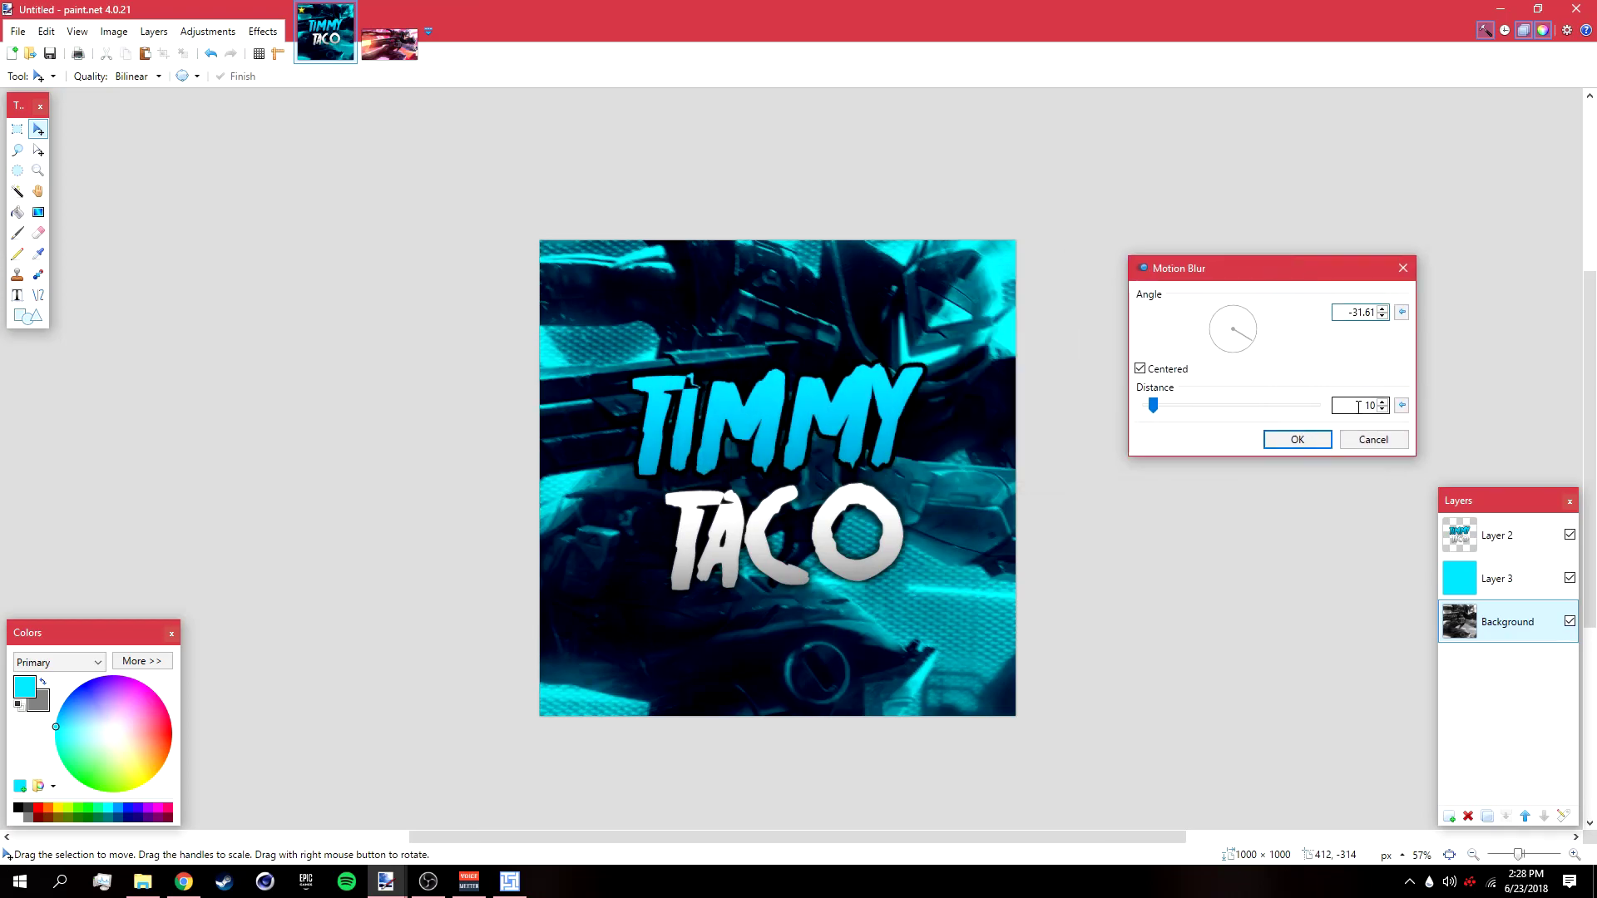
pyautogui.moveTo(1155, 415); pyautogui.dragTo(1163, 416)
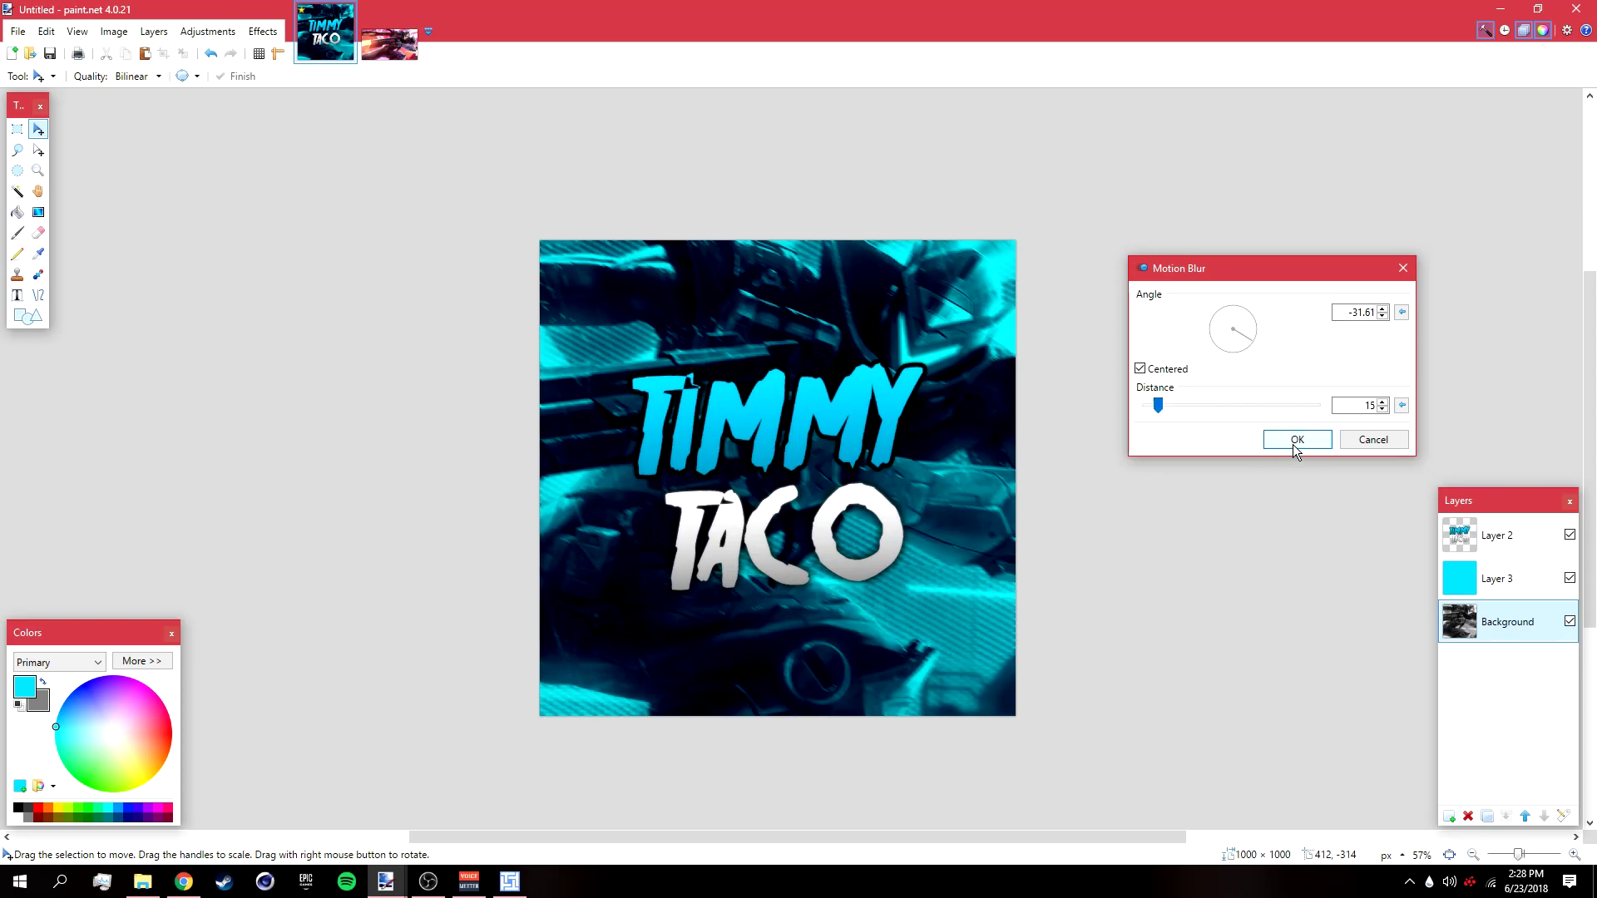
pyautogui.moveTo(1160, 411); pyautogui.dragTo(1154, 413)
pyautogui.click(1297, 440)
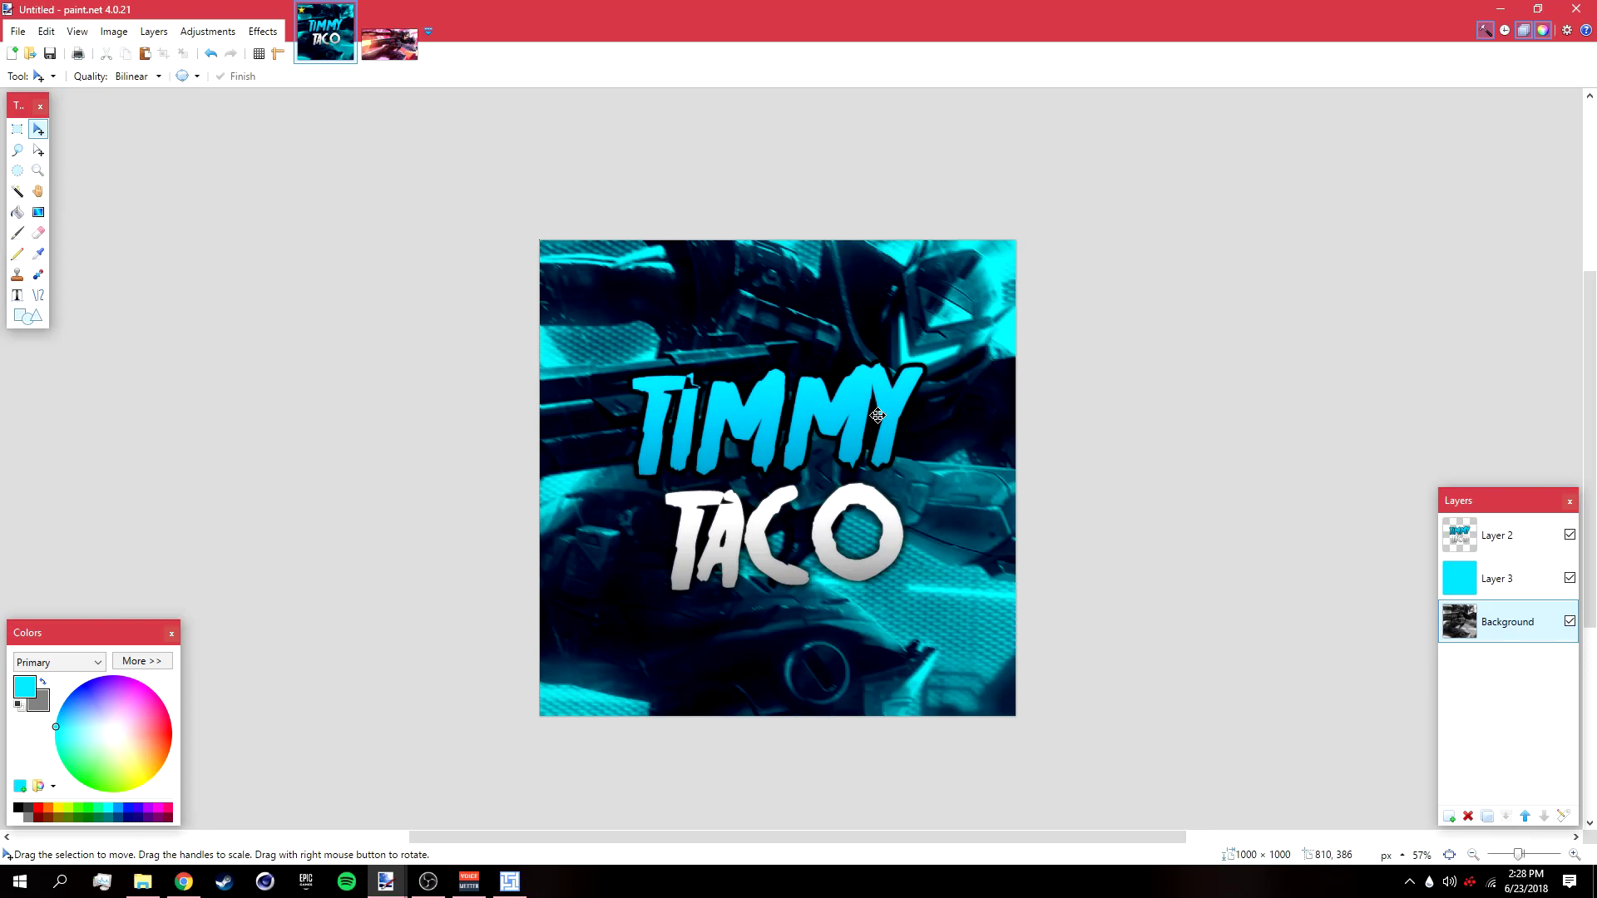
pyautogui.click(1490, 534)
# - Add a new top layer and render a cyan Border of thickness 20 on it
pyautogui.click(1449, 816)
pyautogui.click(262, 30)
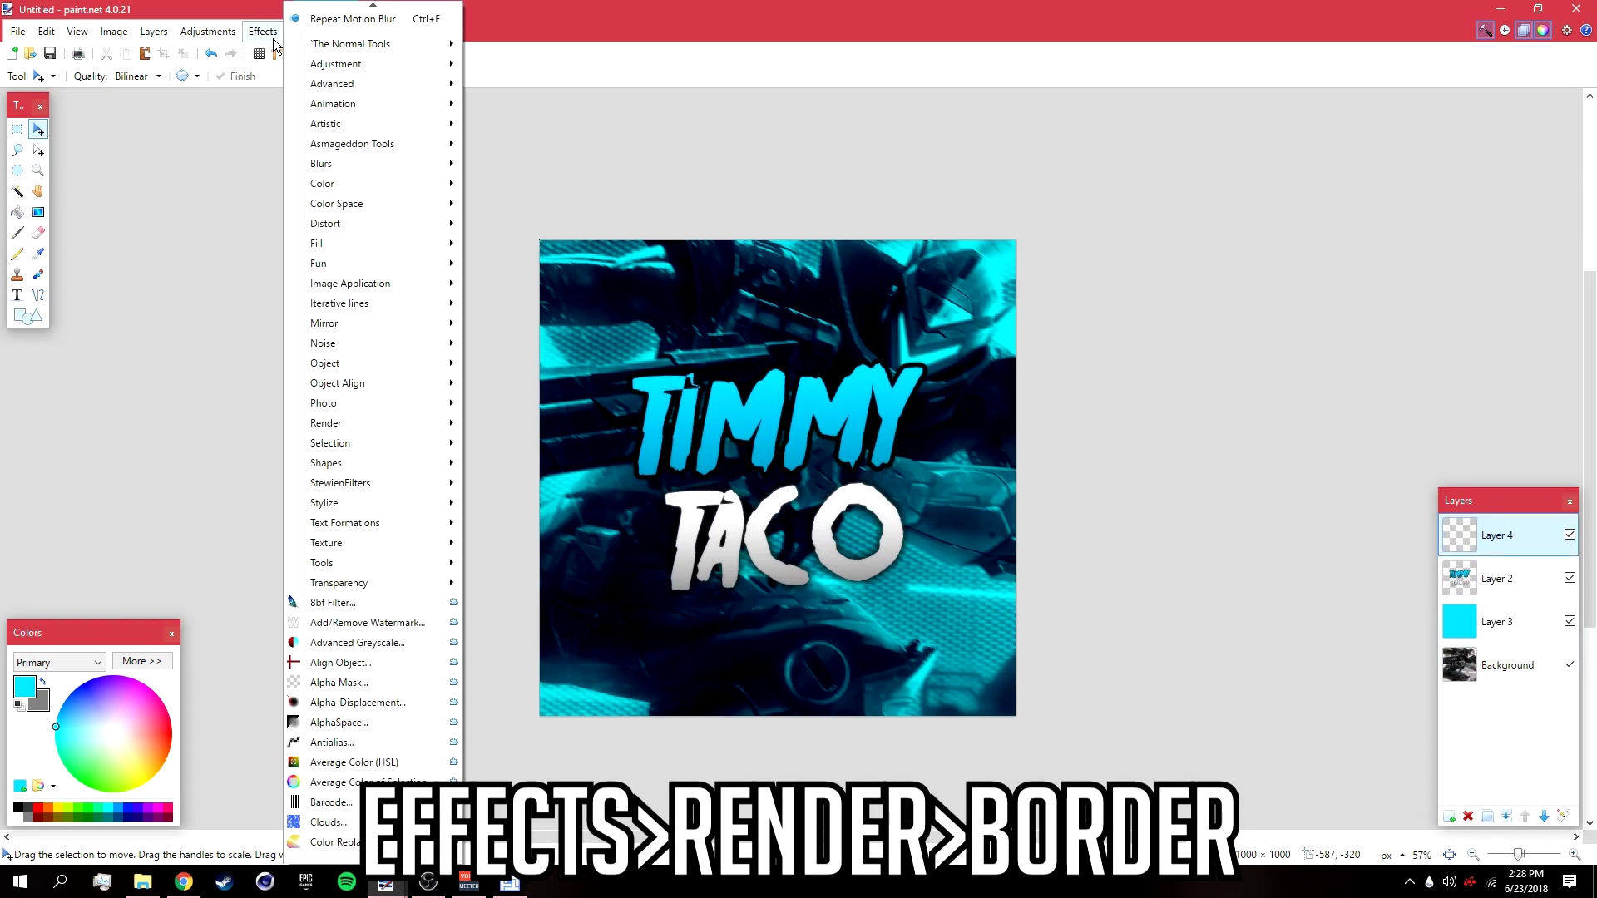
pyautogui.moveTo(341, 424)
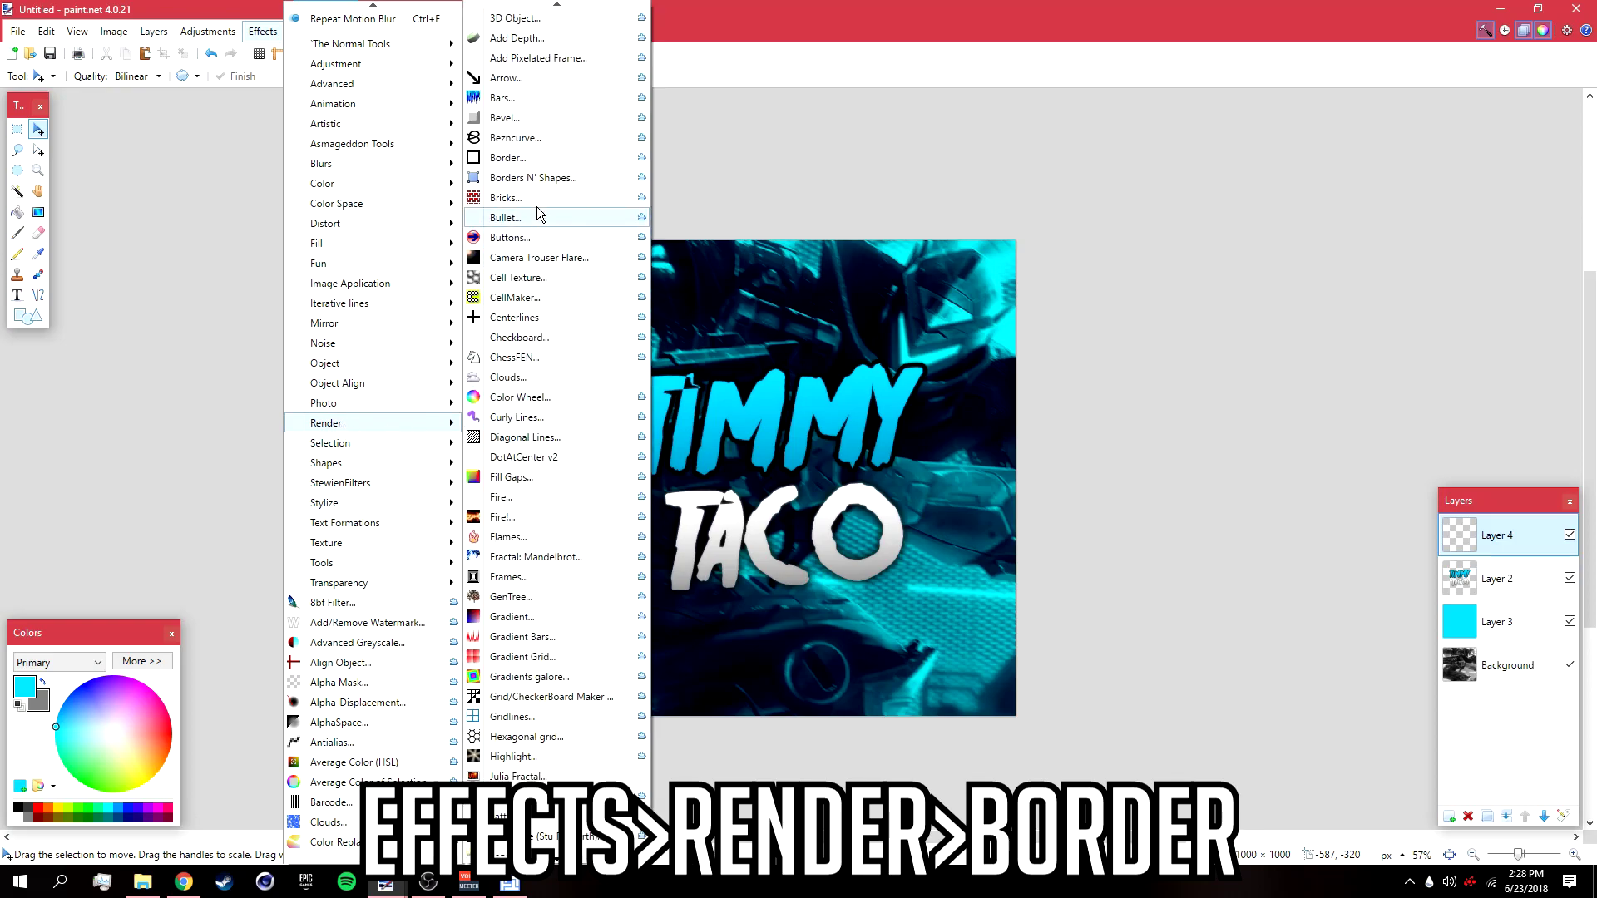
pyautogui.click(517, 158)
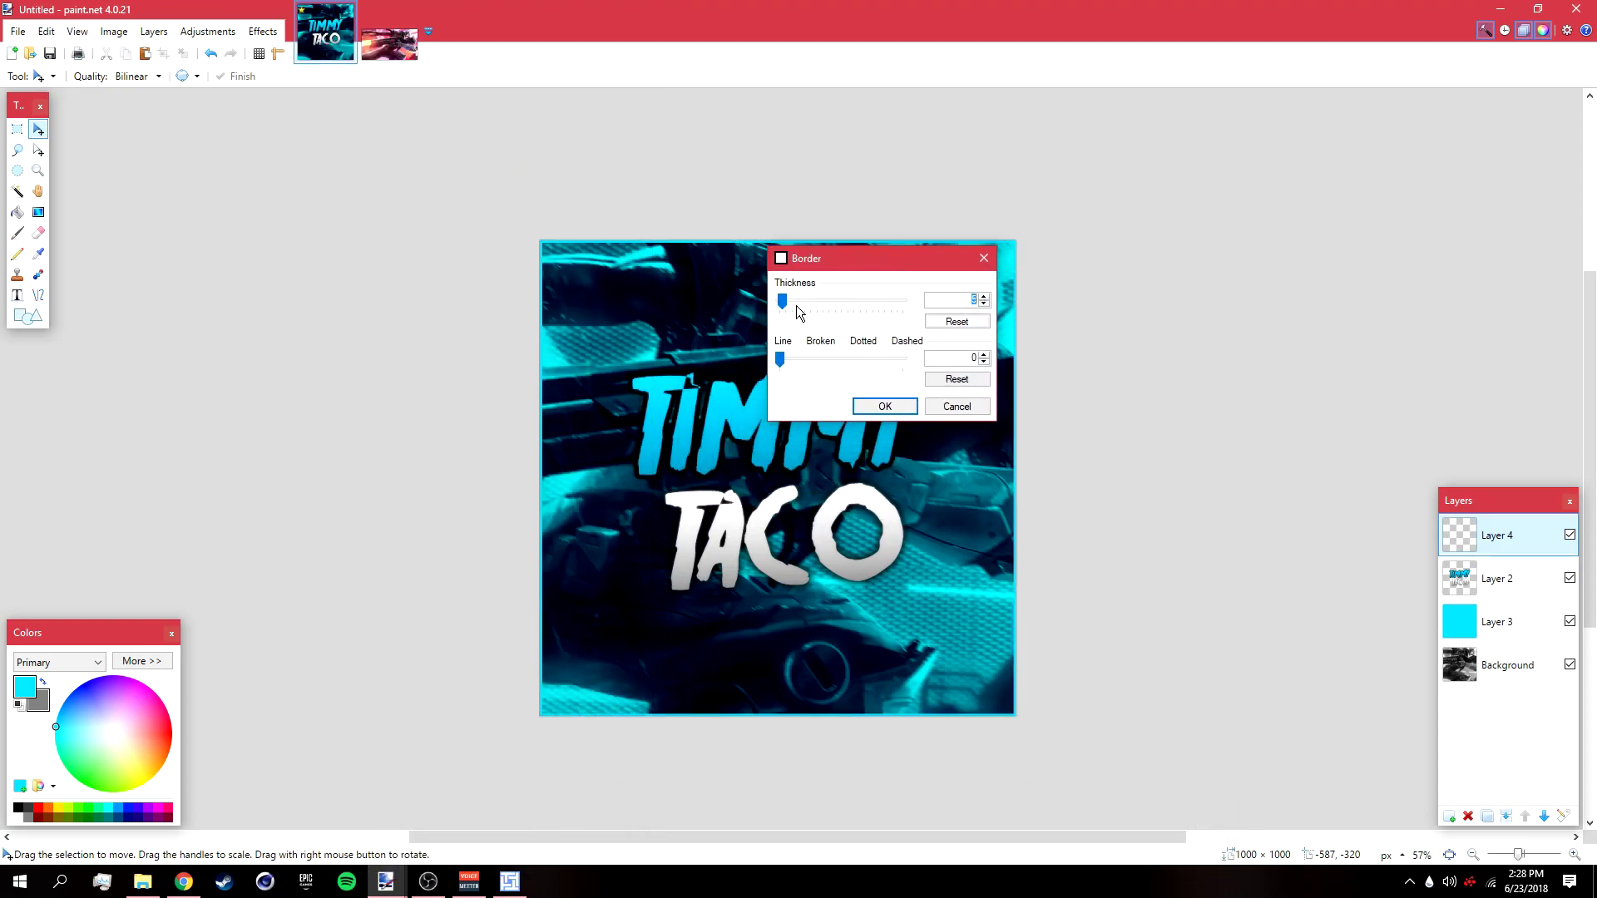
pyautogui.moveTo(784, 305); pyautogui.dragTo(794, 305)
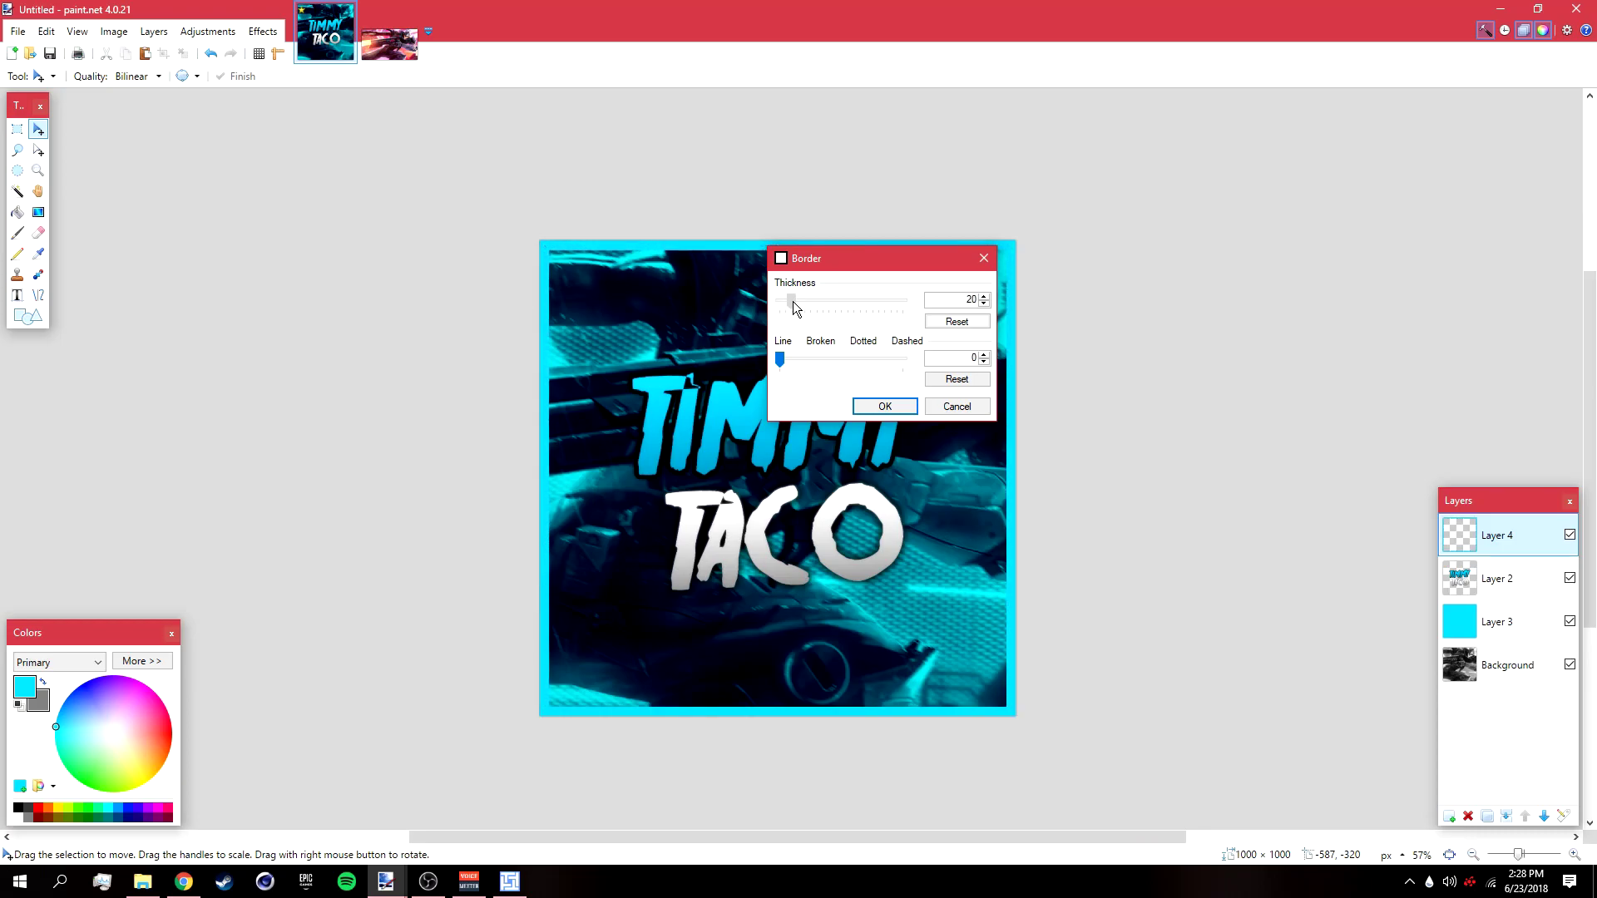
pyautogui.click(881, 407)
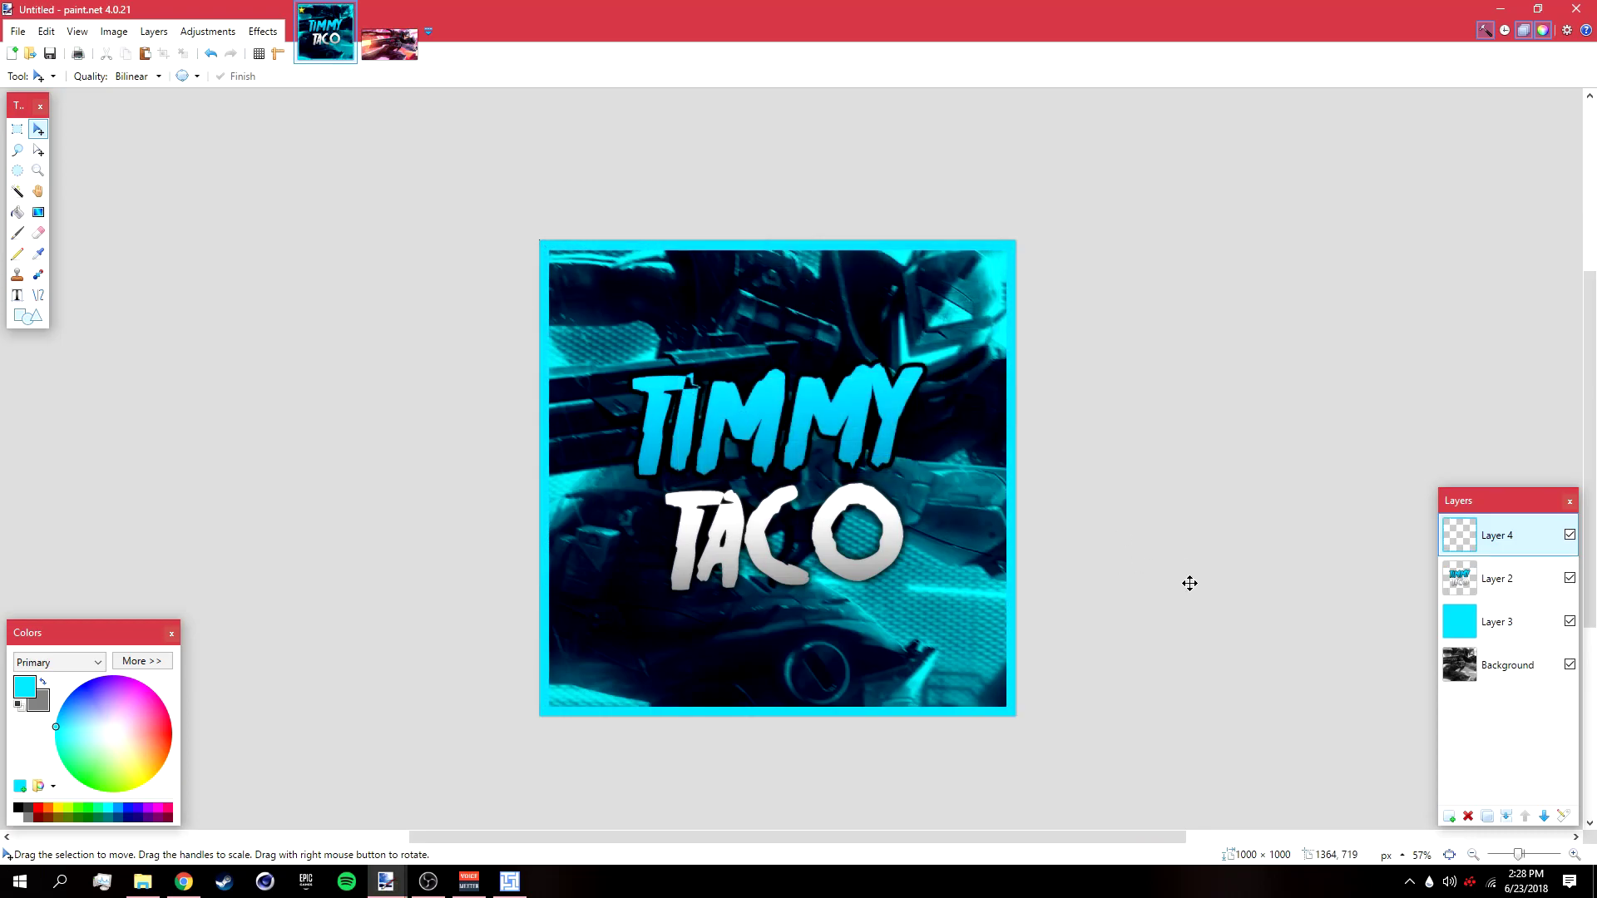
# - Set the border layer to Multiply blending with opacity lowered to 216
pyautogui.click(1563, 816)
pyautogui.click(757, 453)
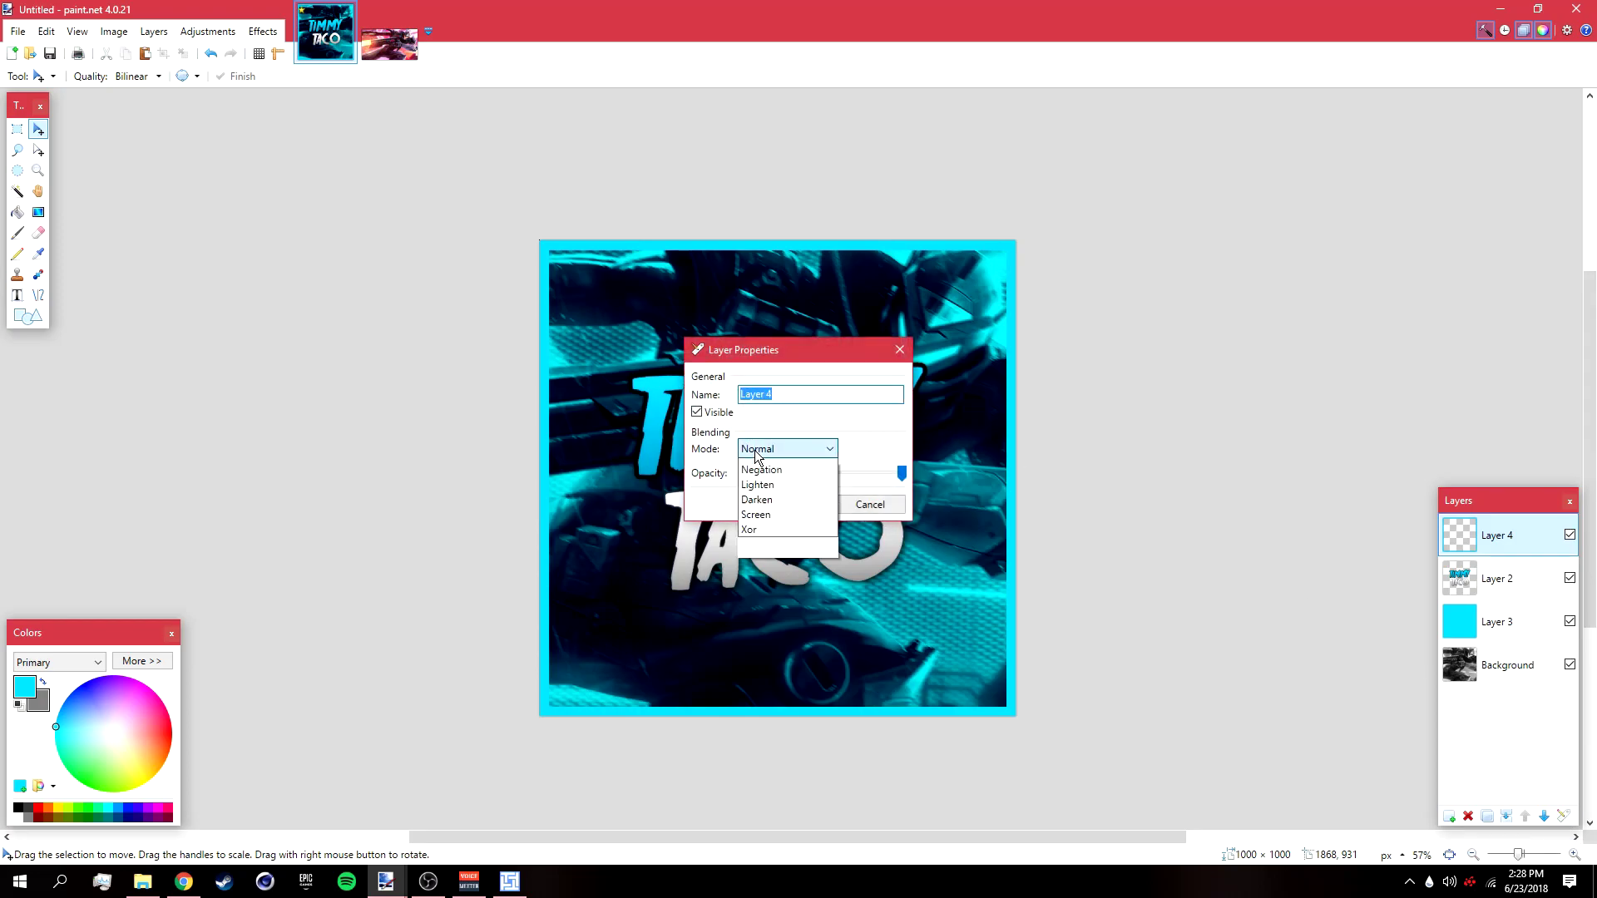
pyautogui.click(774, 482)
pyautogui.click(787, 450)
pyautogui.click(773, 526)
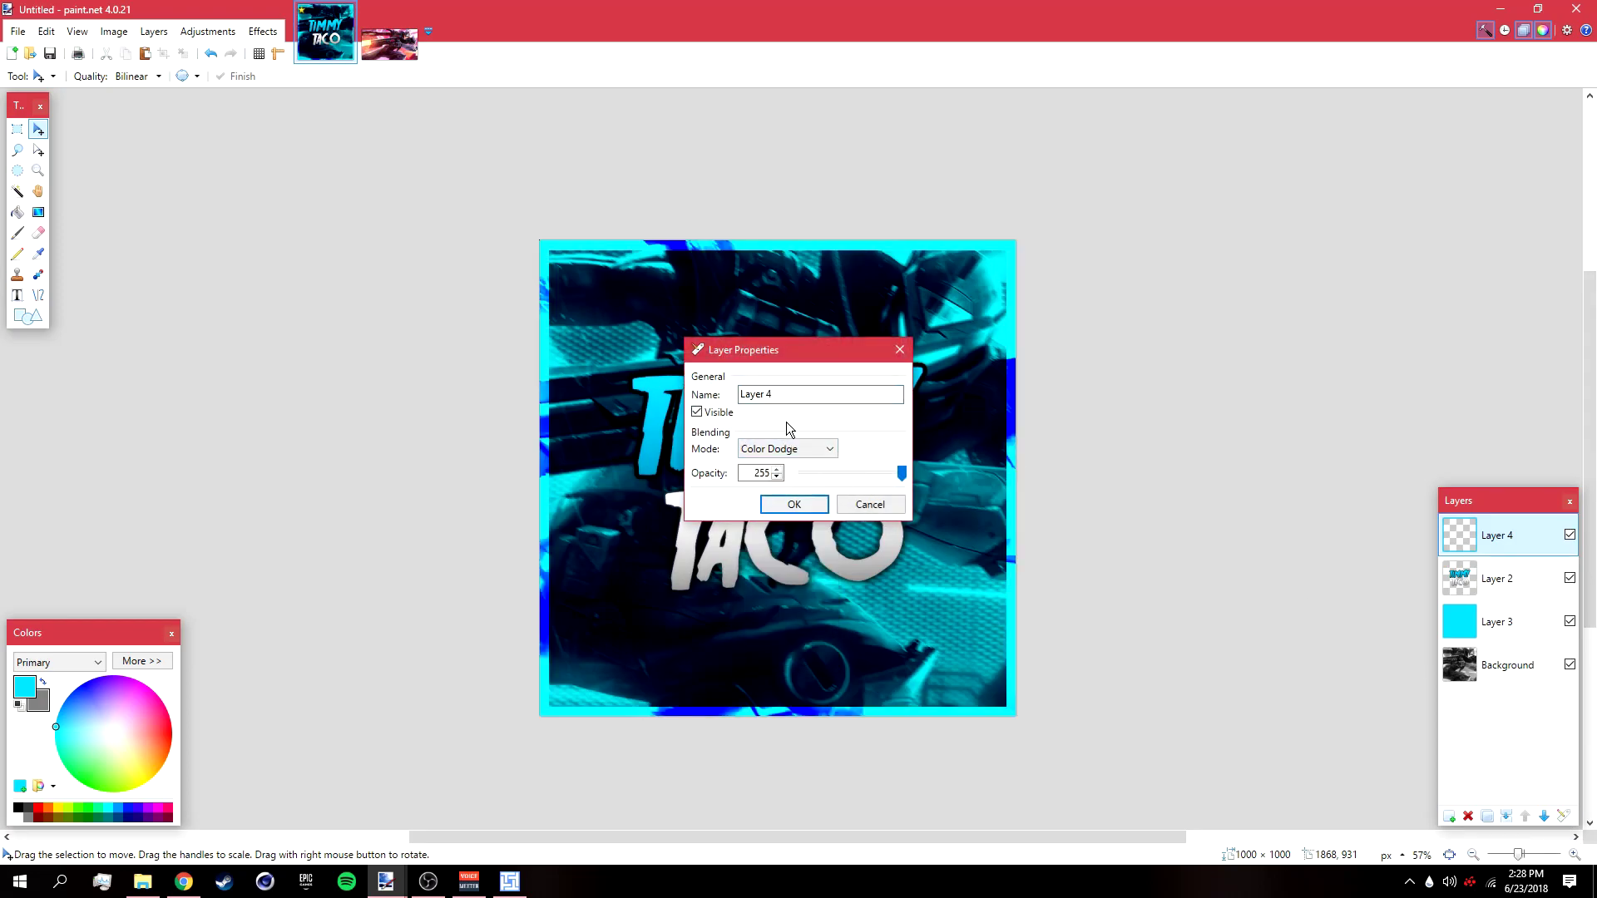
pyautogui.click(787, 449)
pyautogui.scroll(4, 776, 485)
pyautogui.click(773, 482)
pyautogui.moveTo(902, 473); pyautogui.dragTo(887, 476)
pyautogui.click(795, 504)
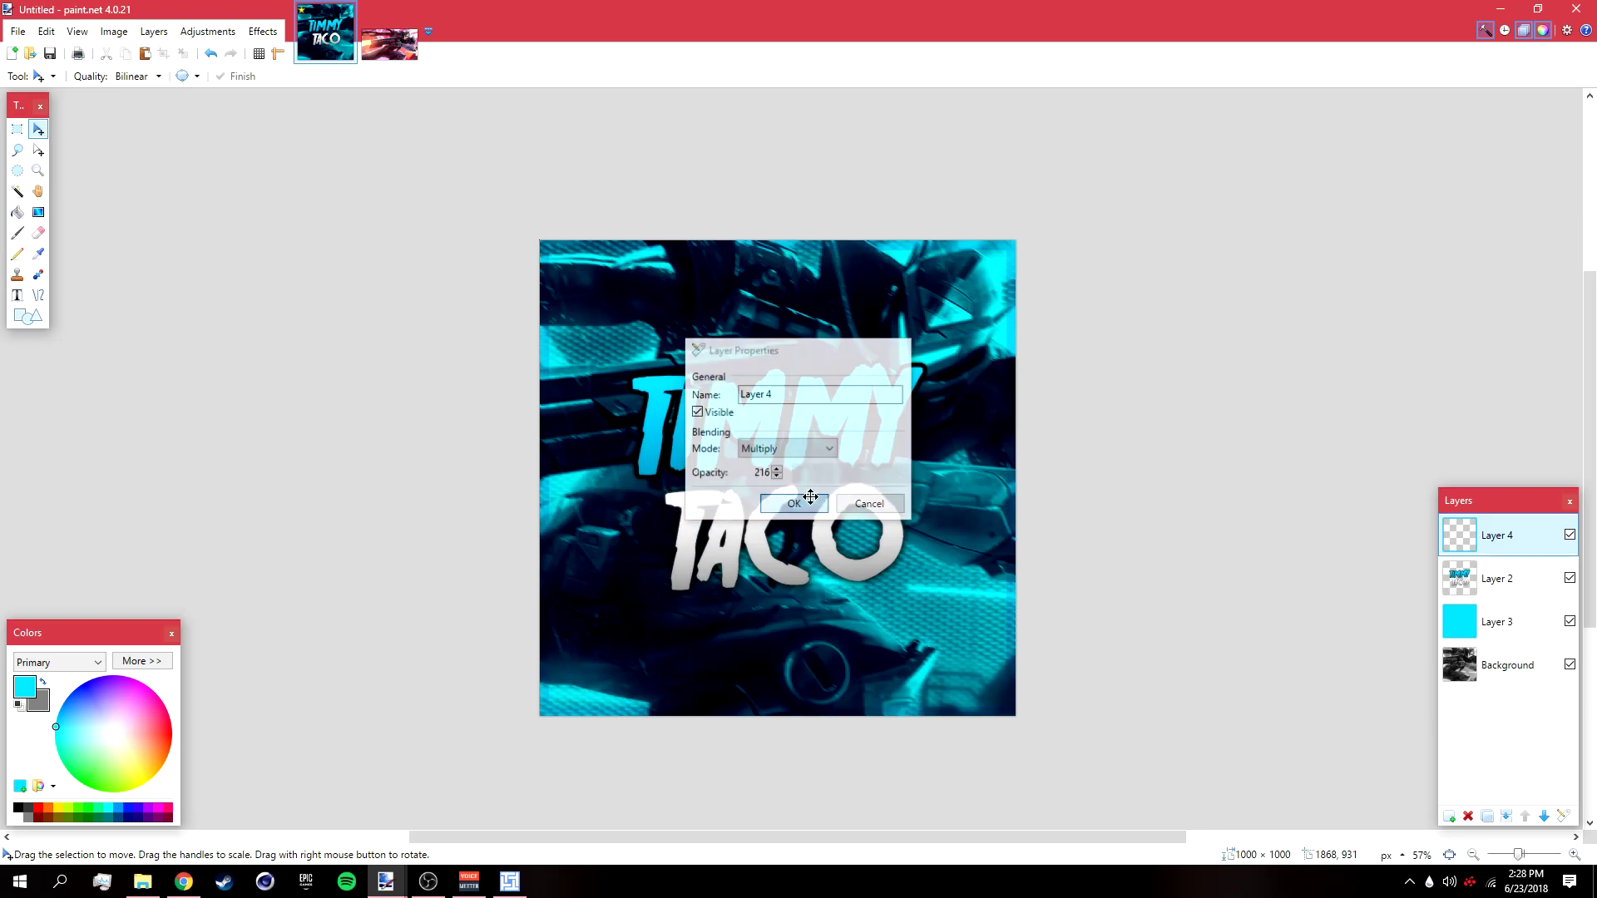
# - Start Save As and select the file name 'profile picture'
pyautogui.scroll(1, 969, 516)
pyautogui.scroll(-2, 964, 516)
pyautogui.scroll(-1, 874, 500)
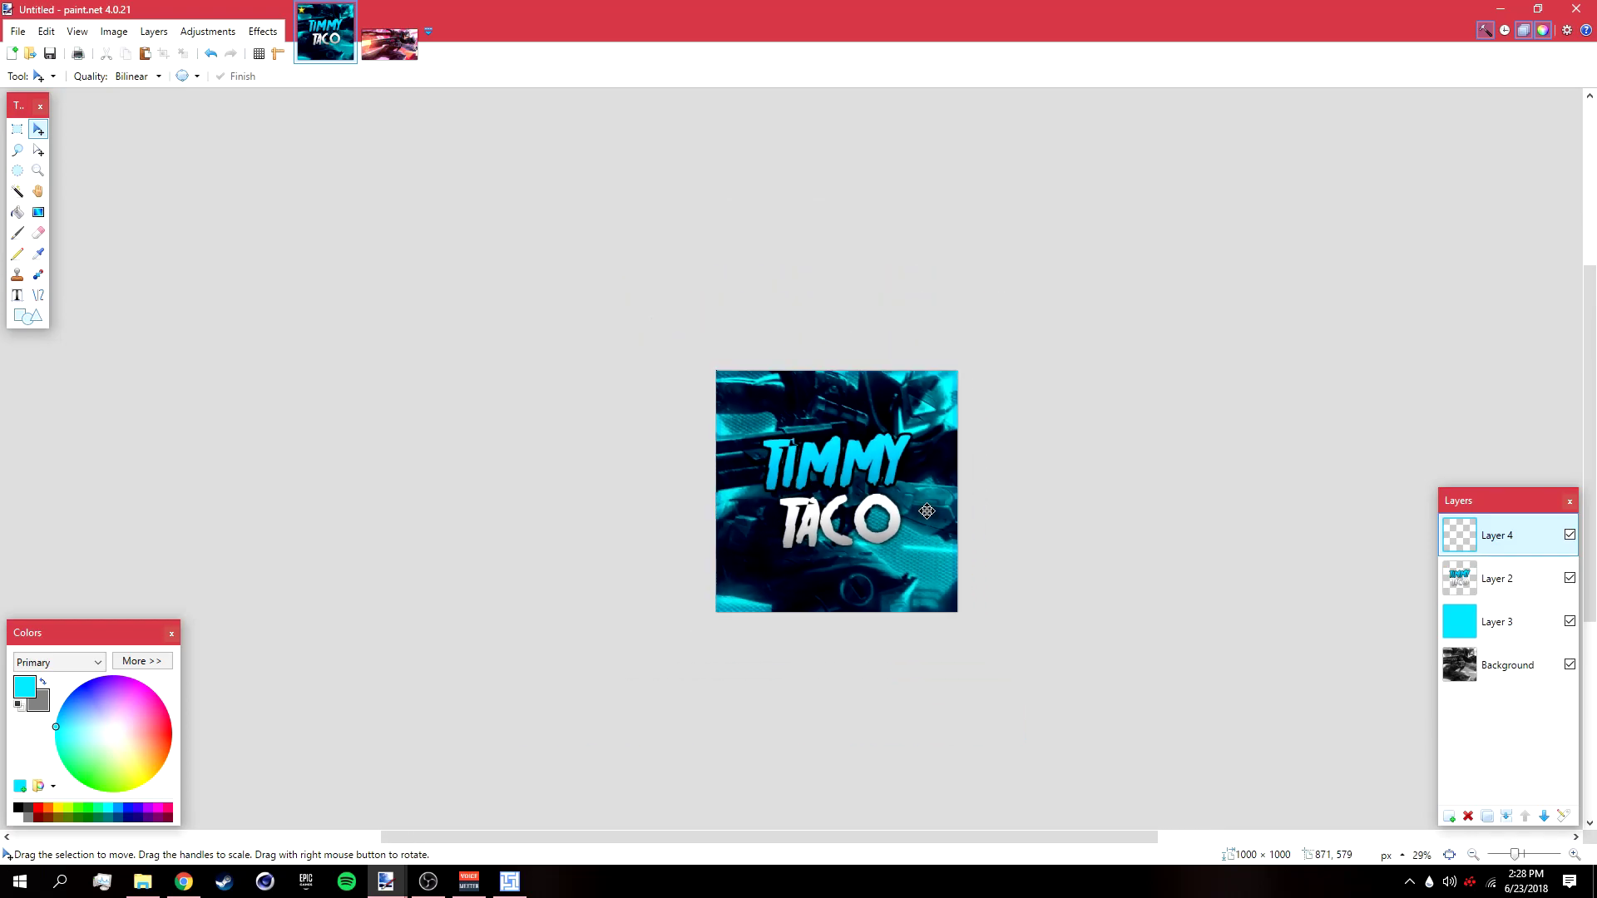
pyautogui.scroll(2, 927, 512)
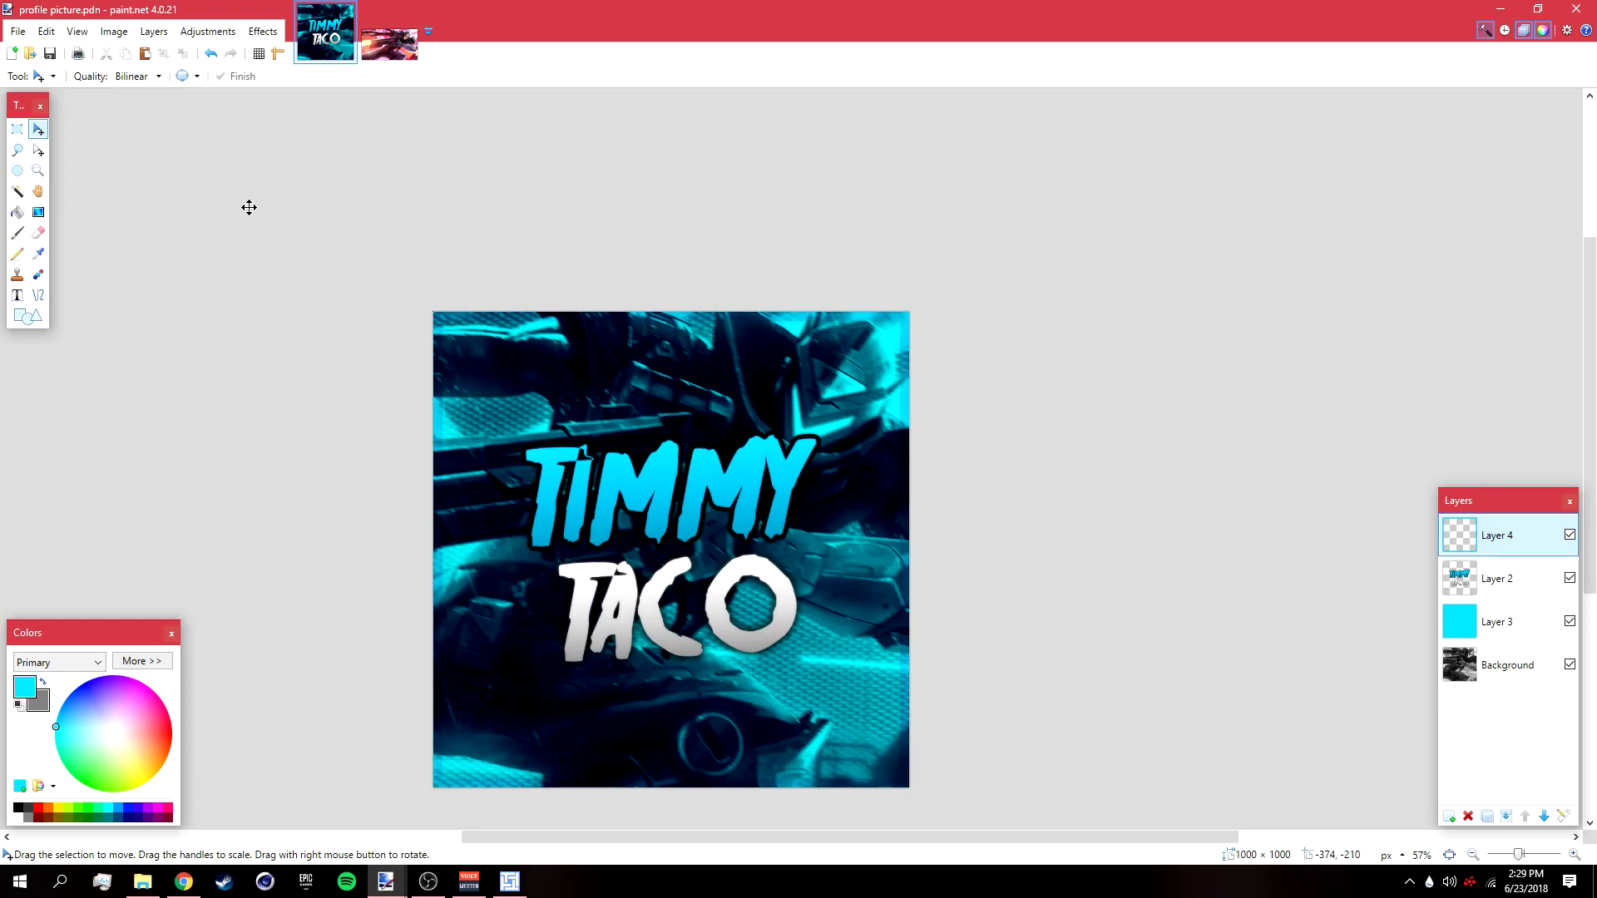
pyautogui.click(18, 31)
pyautogui.click(79, 171)
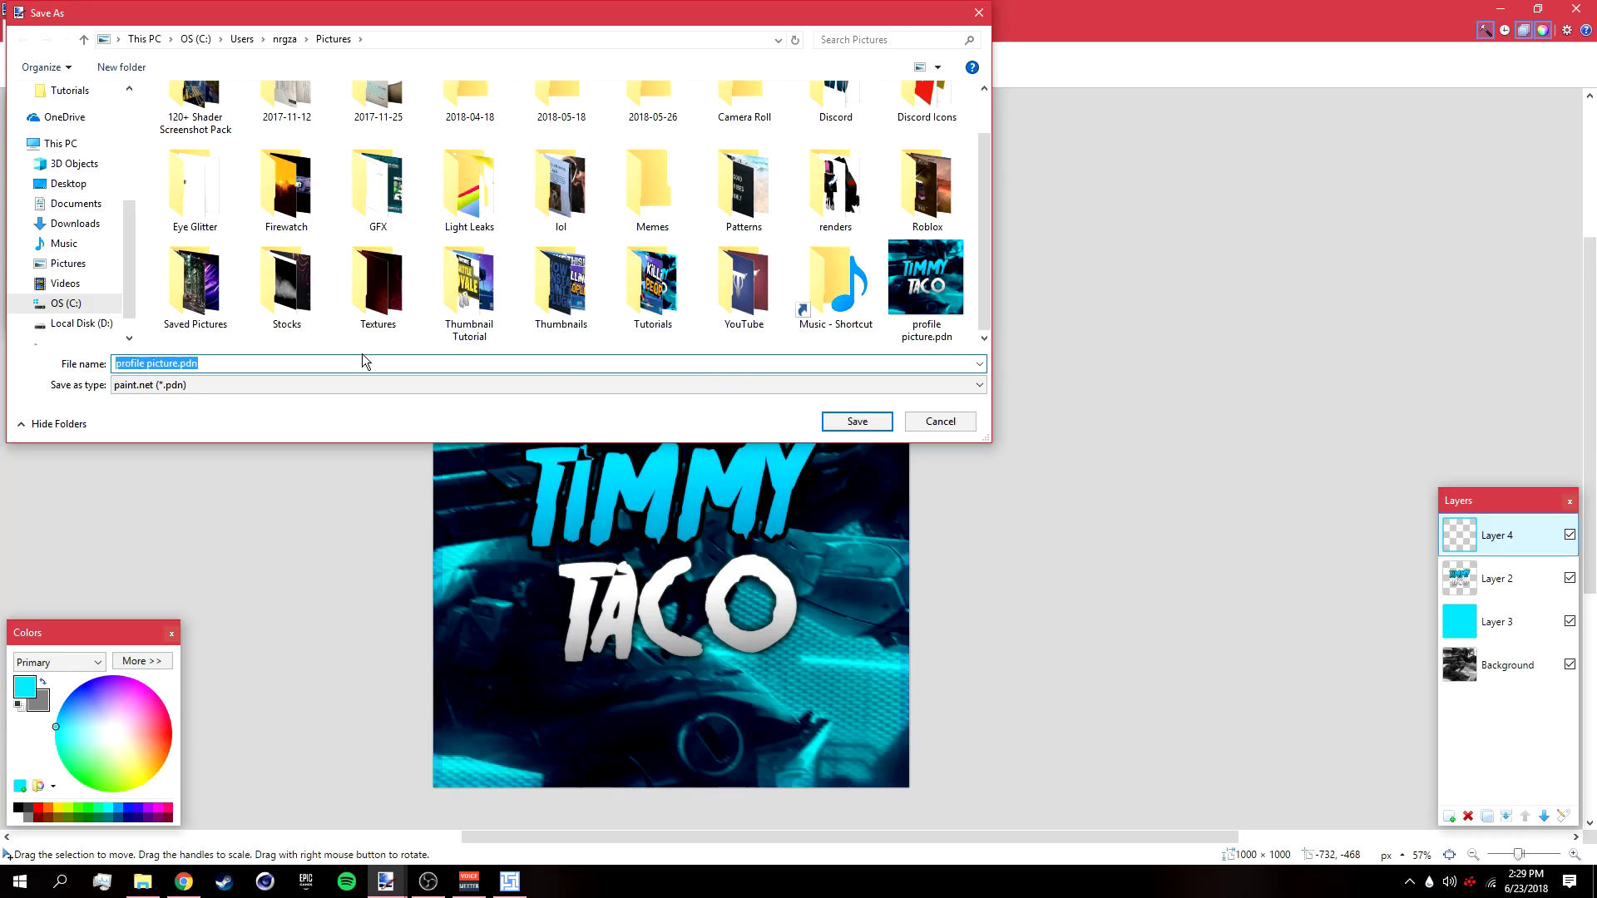
pyautogui.click(197, 367)
pyautogui.moveTo(197, 367); pyautogui.dragTo(114, 366)
pyautogui.press('End')
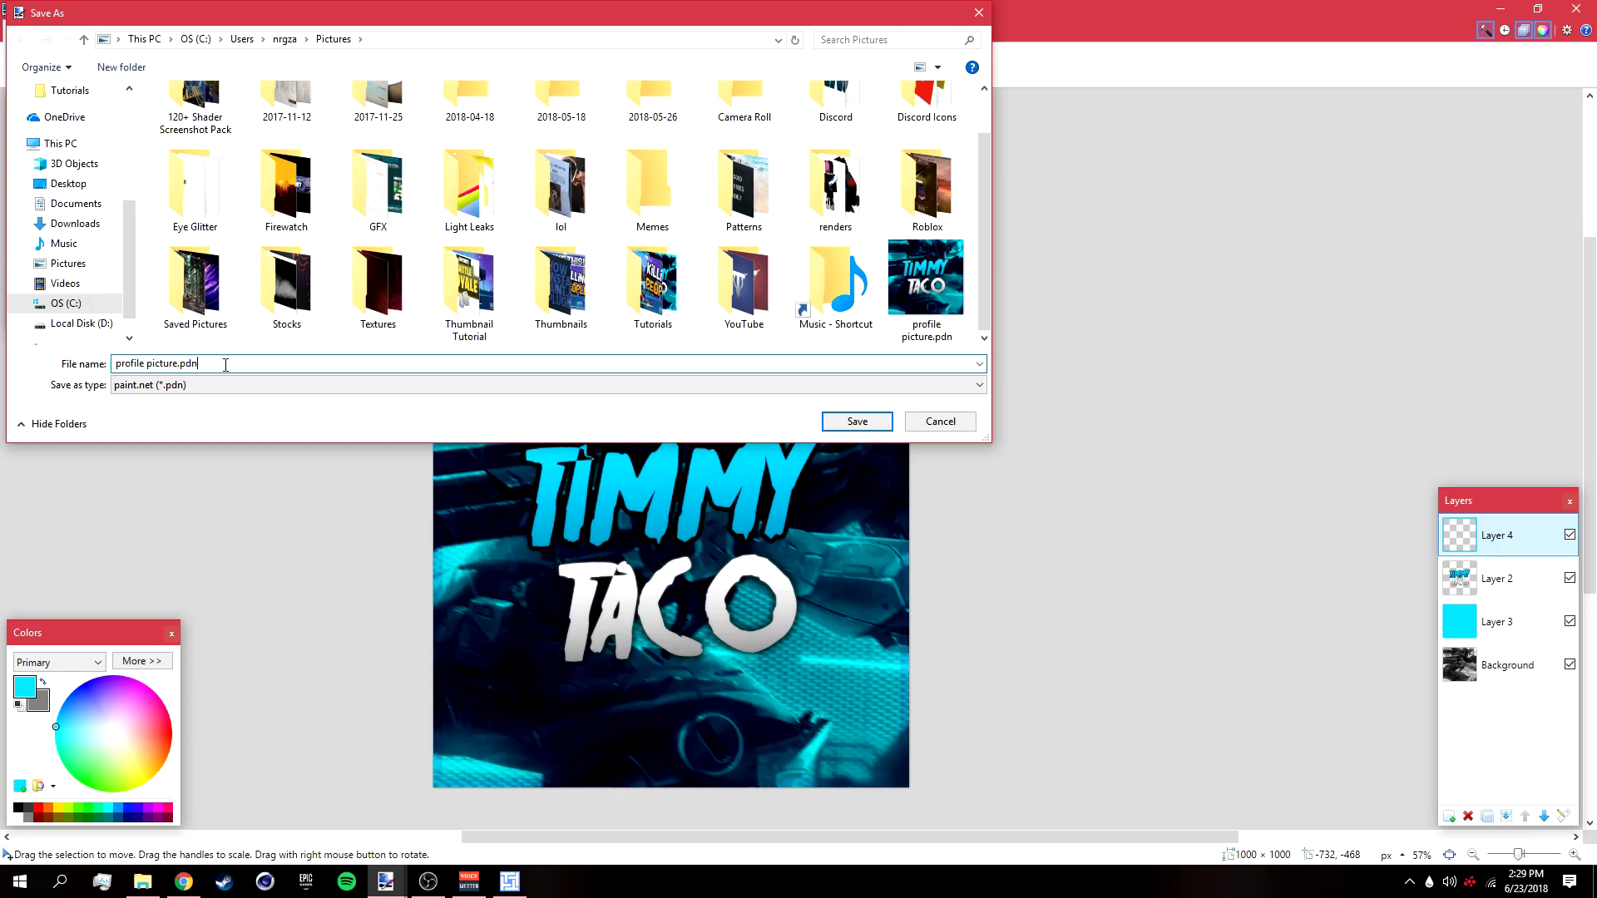
# - Save as a PNG file and accept the PNG save settings
pyautogui.click(131, 388)
pyautogui.click(178, 446)
pyautogui.click(177, 388)
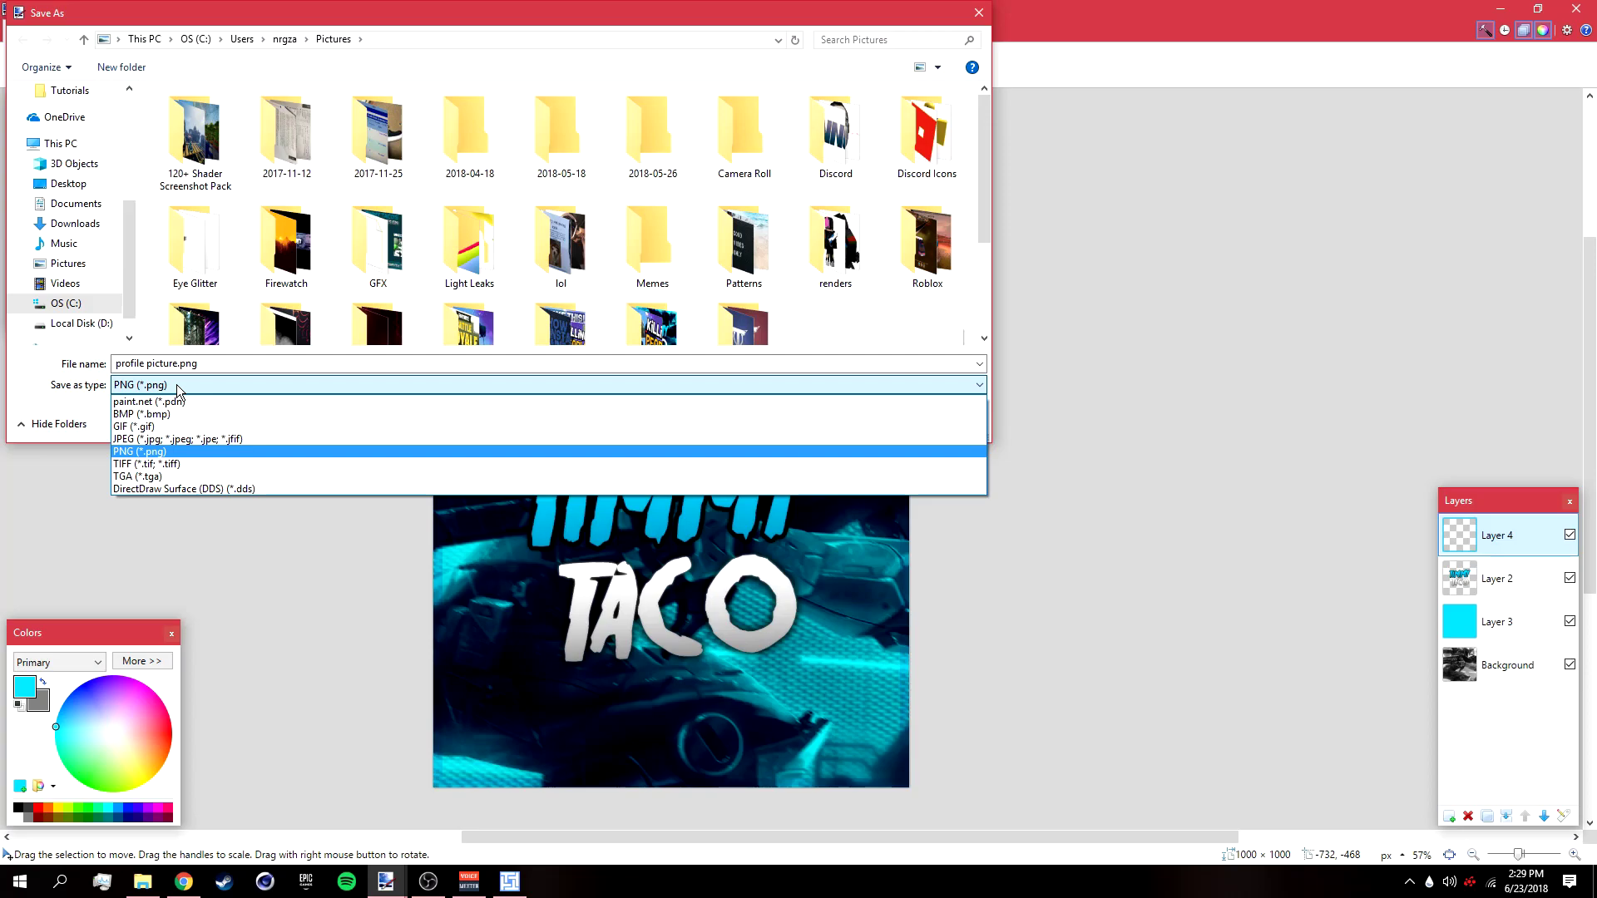
pyautogui.click(177, 384)
pyautogui.click(858, 422)
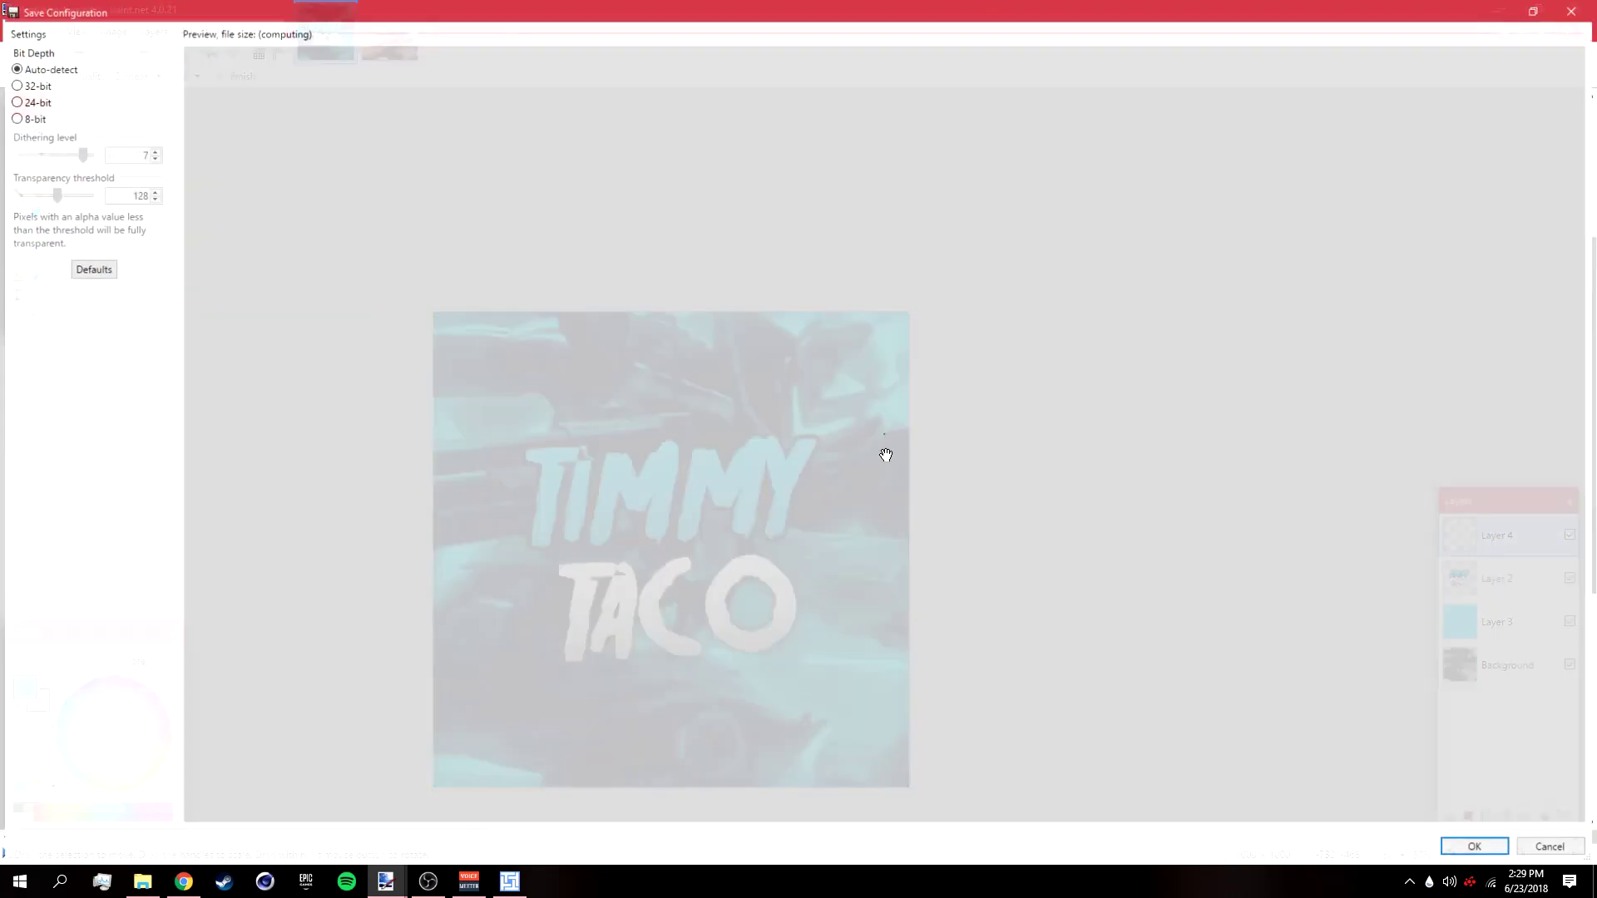
pyautogui.click(1462, 844)
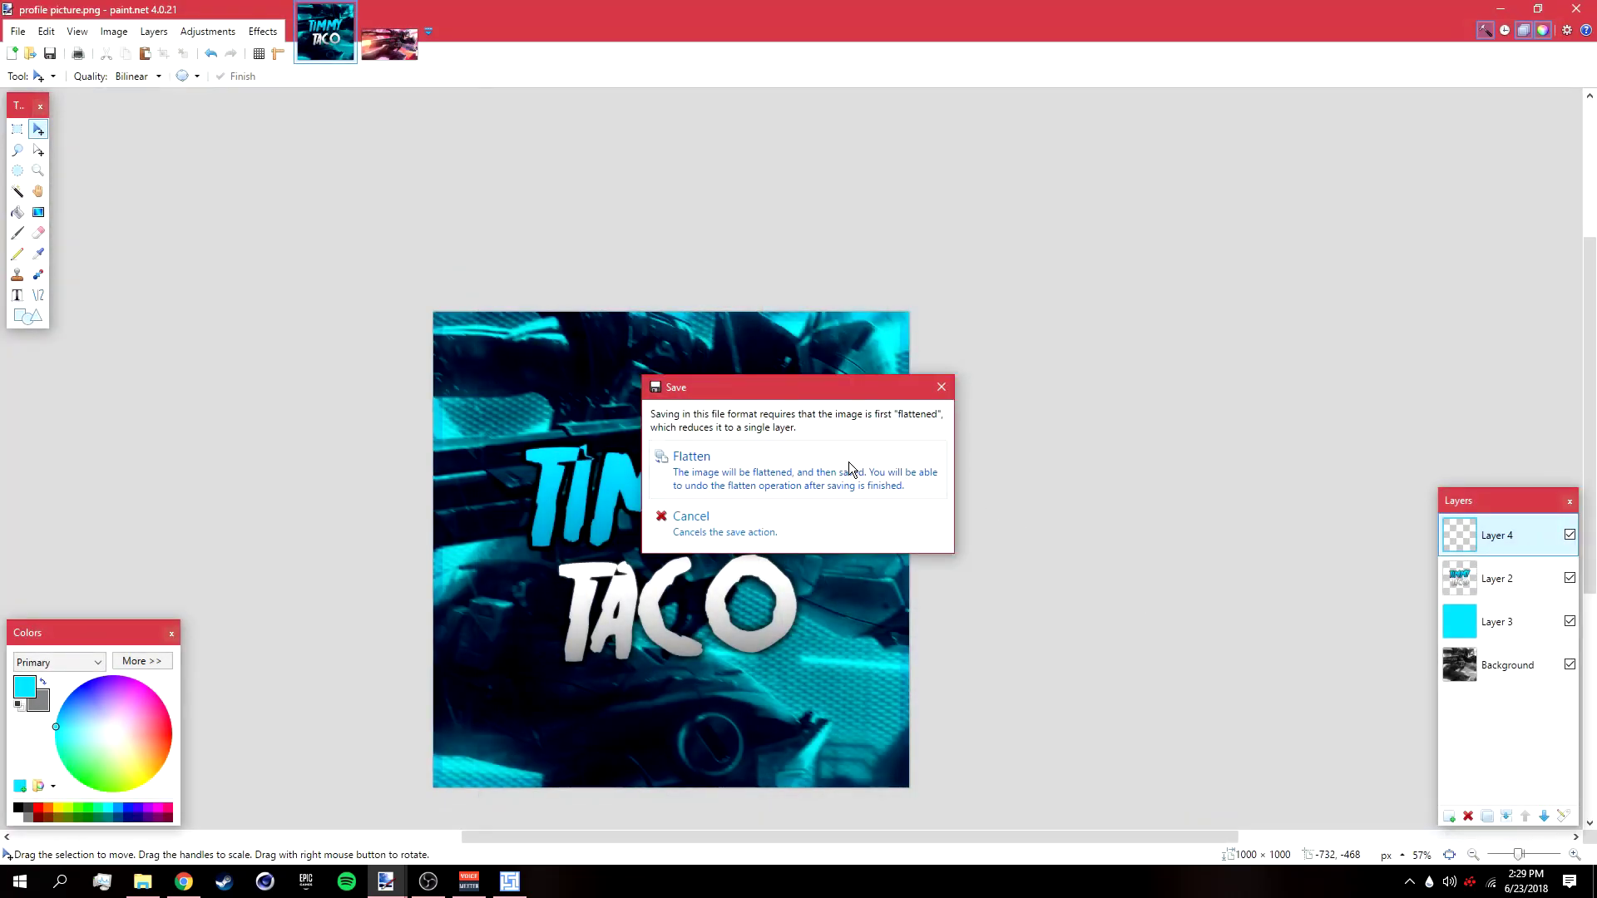